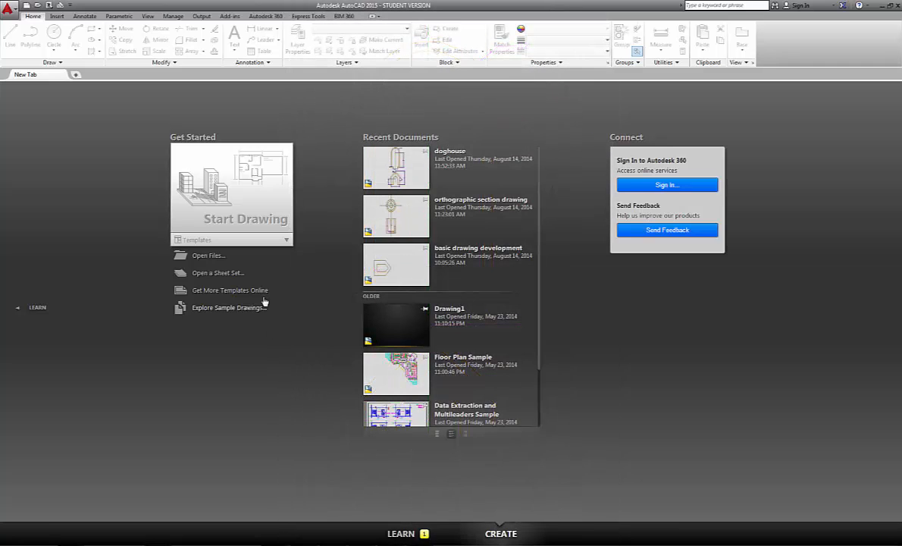
Start a new drawing and turn off the grid display
click(239, 198)
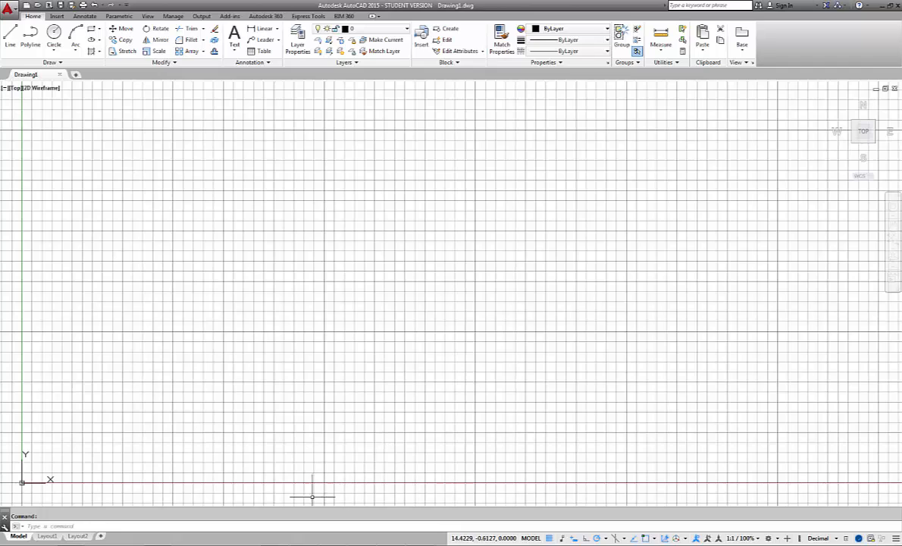
click(895, 538)
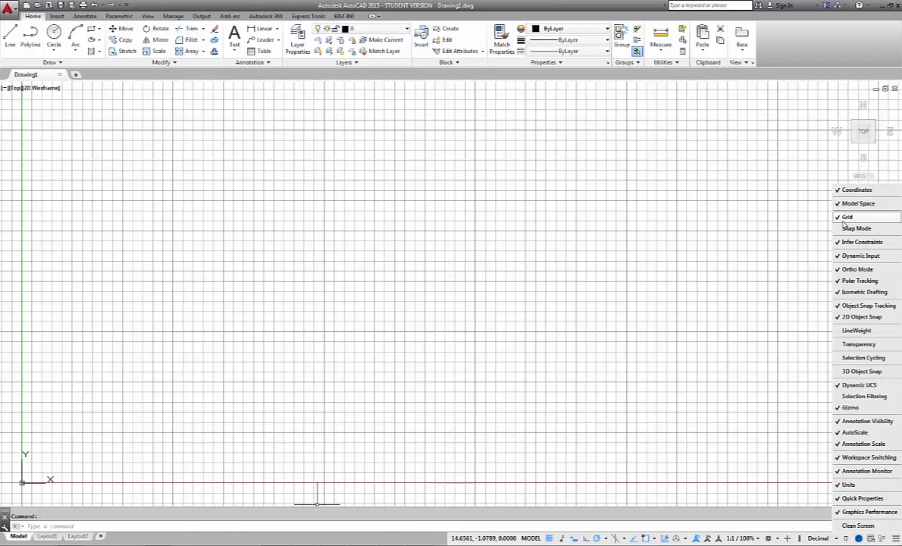
click(550, 538)
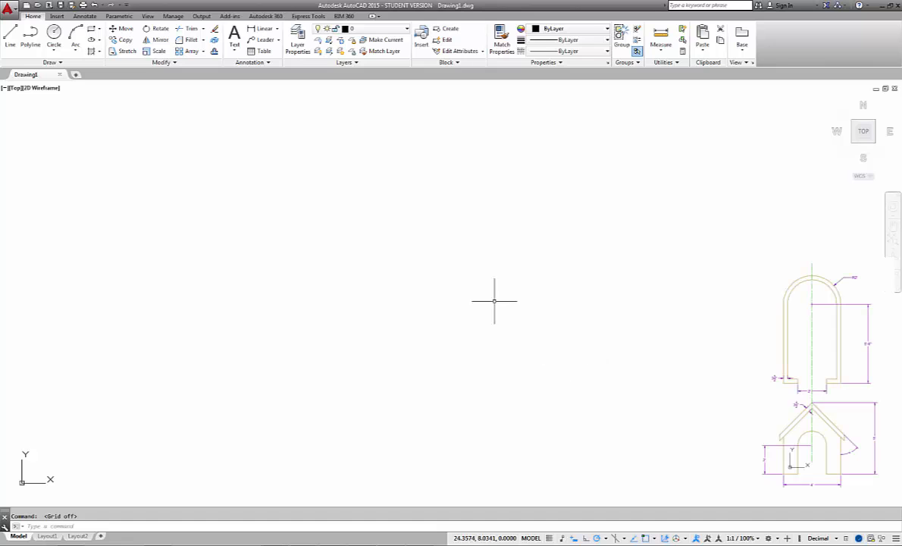
Set the drawing units' length type to Architectural
click(14, 17)
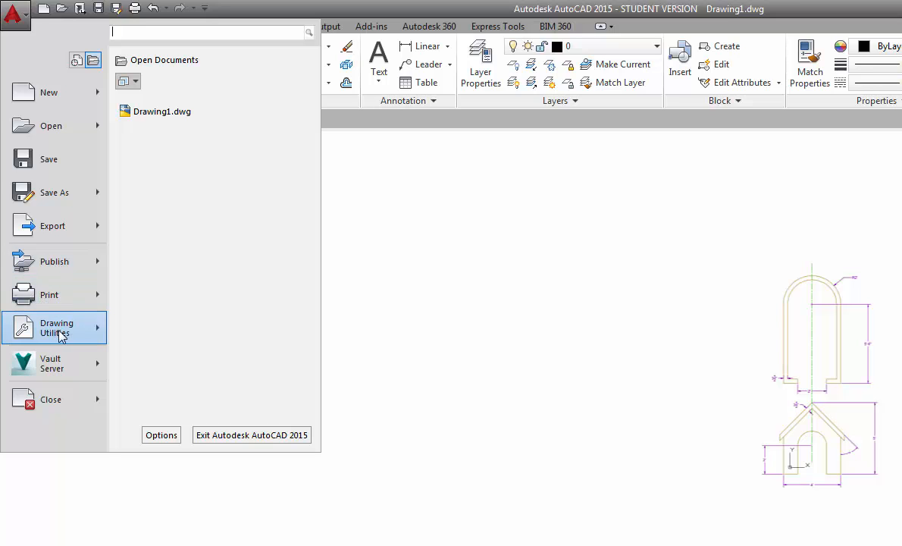
mouse_move(59, 329)
click(132, 119)
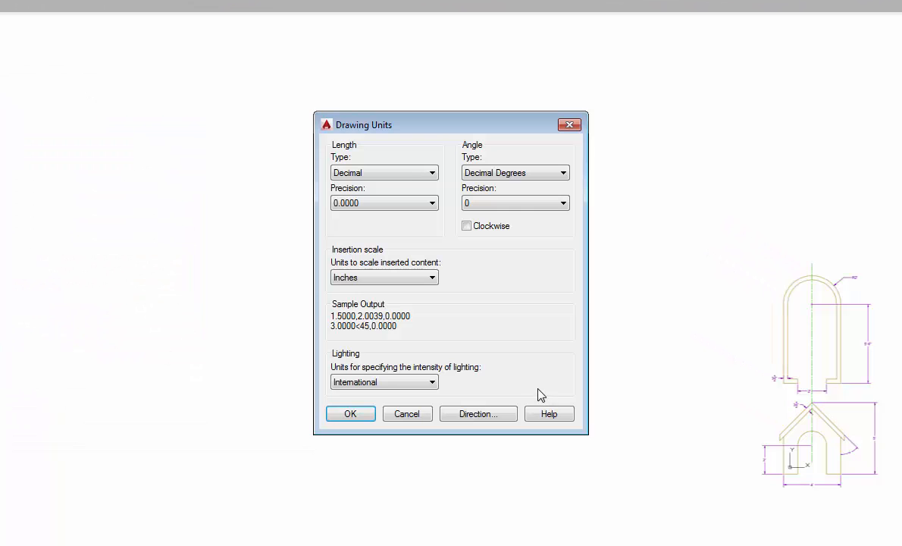
click(403, 174)
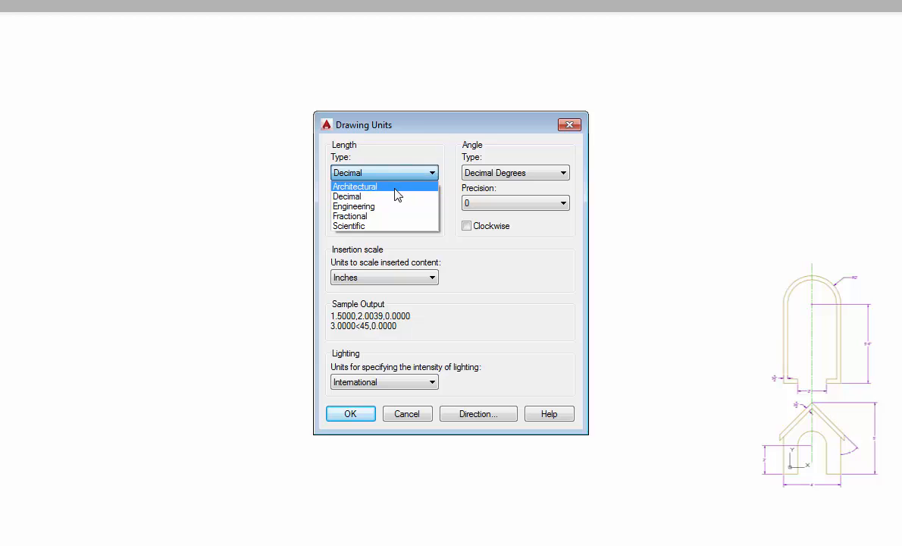
click(392, 184)
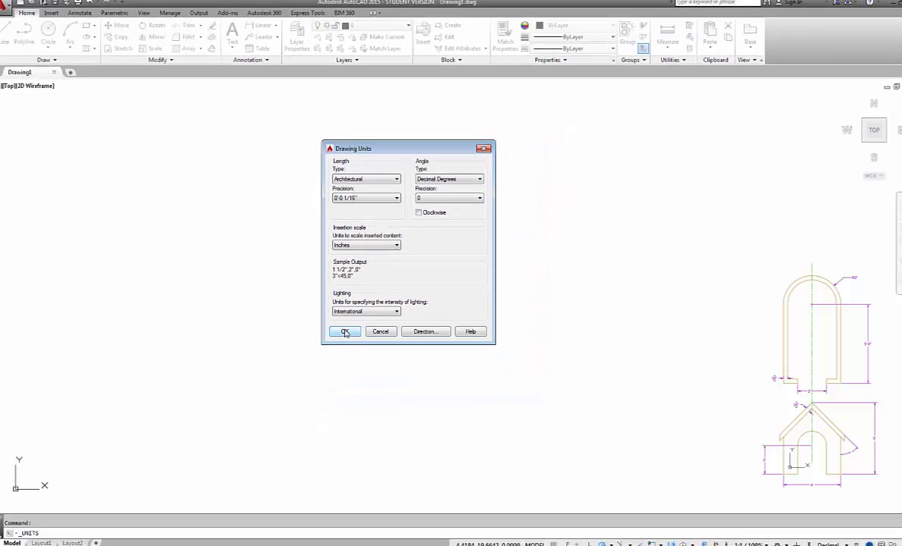
click(345, 329)
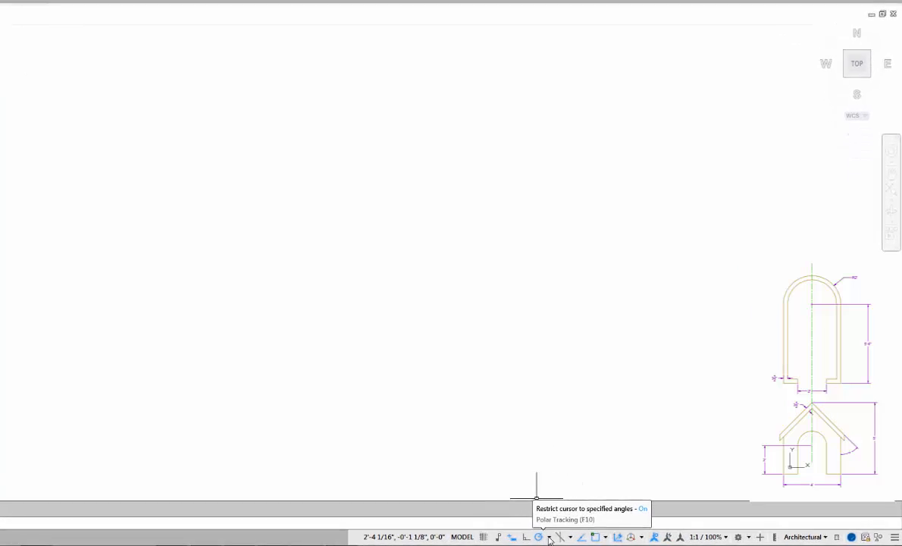
Set the polar tracking increment angle to 15 degrees and review the active object snap modes
click(413, 536)
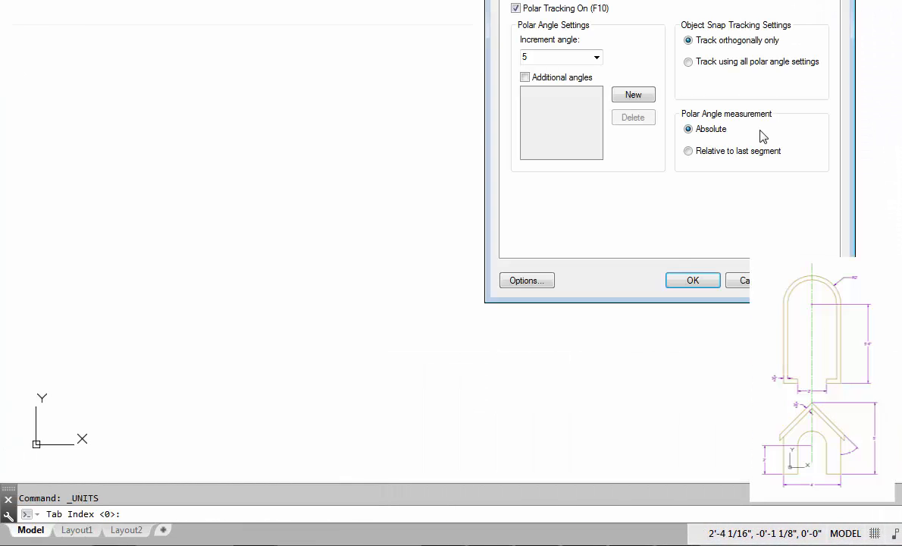
double_click(577, 57)
click(596, 58)
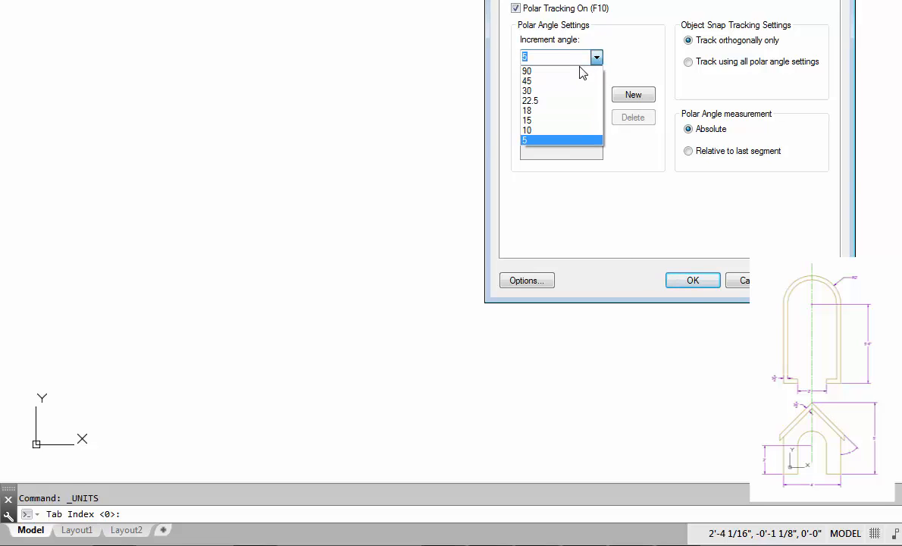
click(557, 122)
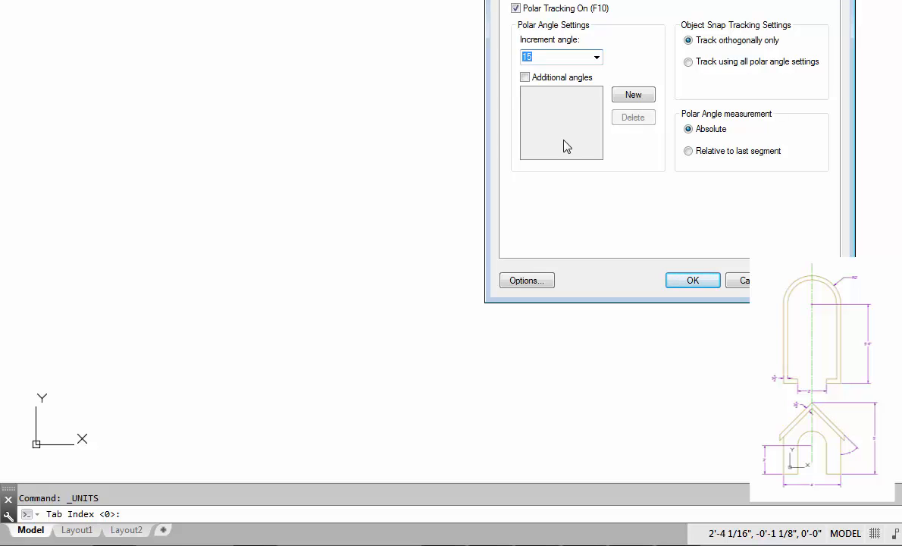
click(404, 200)
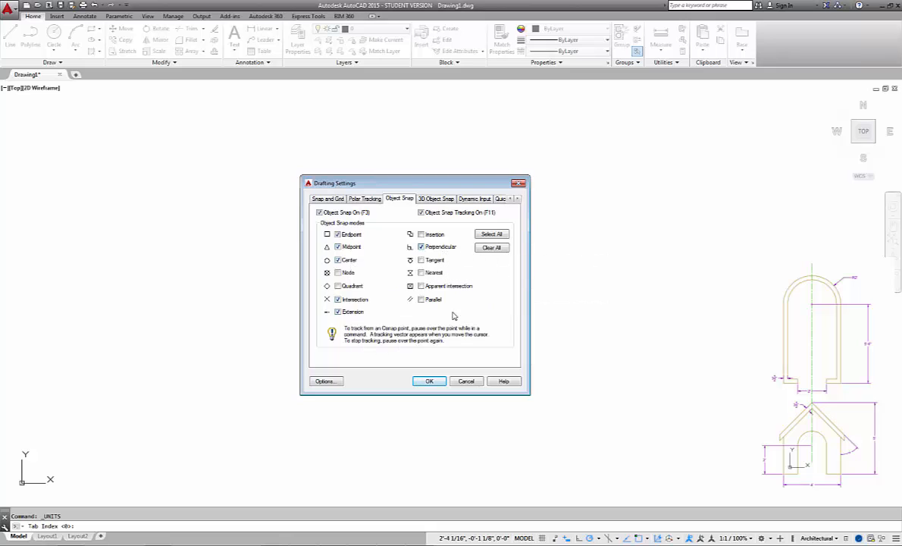
click(431, 381)
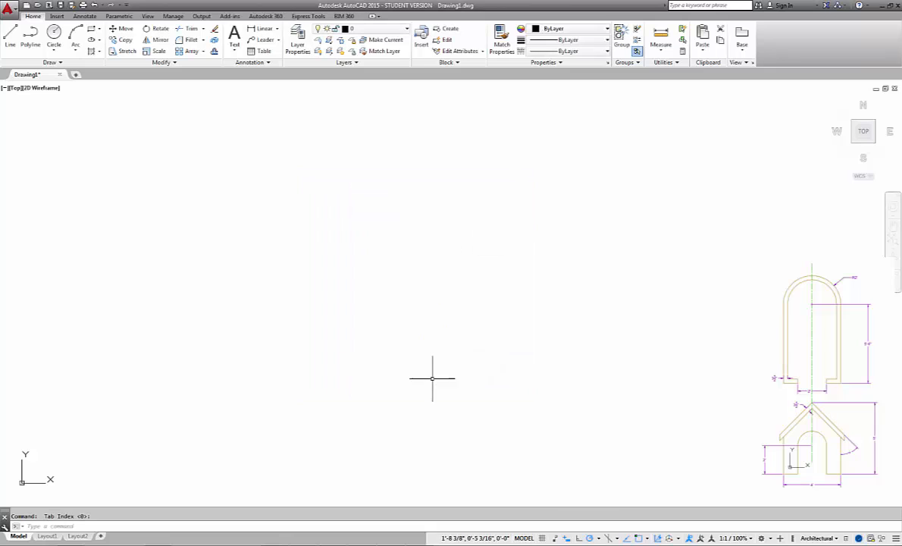
Create a new layer named "walls and roof"
click(296, 44)
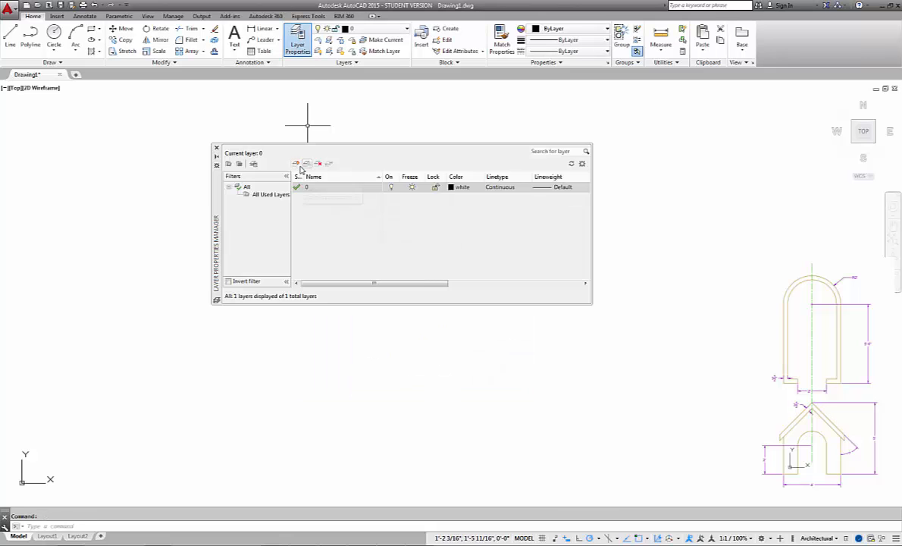
click(297, 164)
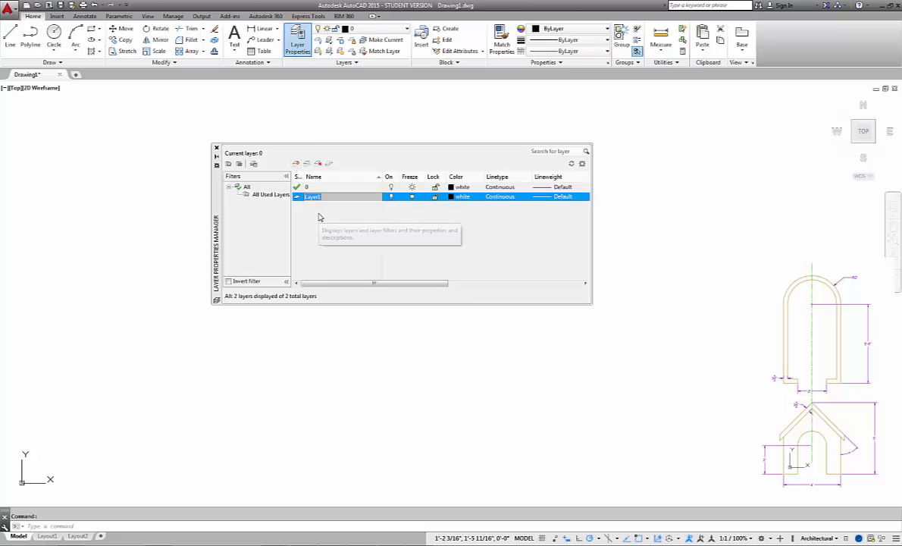
text(eb)
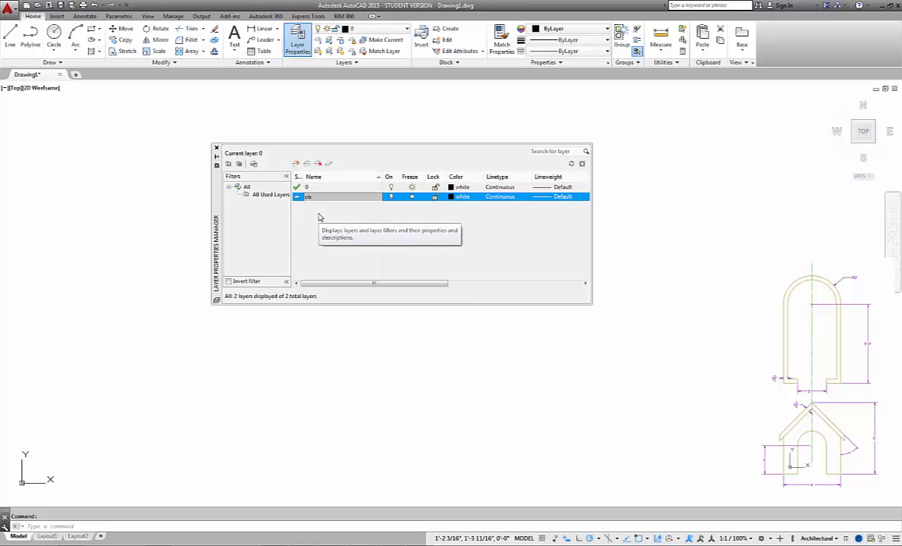
key(BackSpace)
key(BackSpace)
key(BackSpace)
text(walls and roof)
key(Return)
Add two more layers named "dimension" and "center"
key(alt+n)
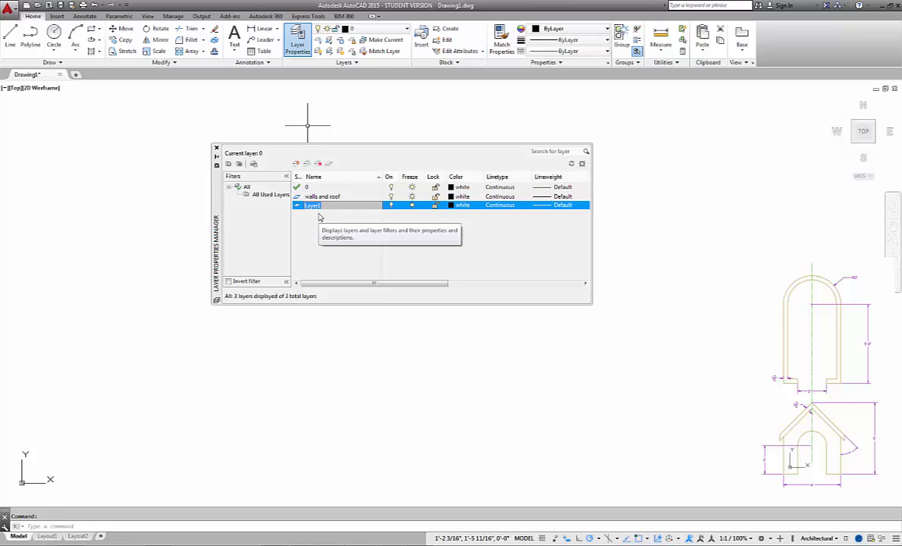
text(dimension)
key(Return)
key(alt+n)
text(d)
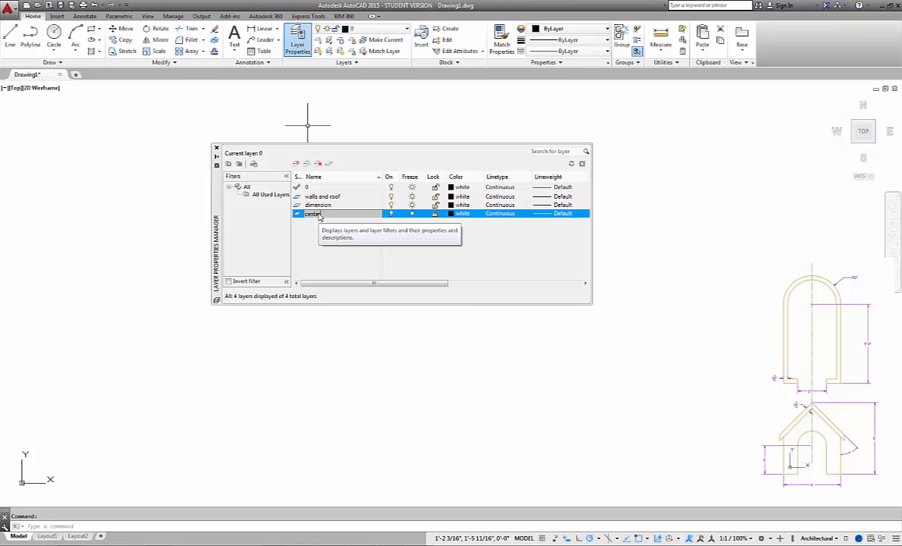
Assign index color 42 to the walls and roof layer
click(459, 197)
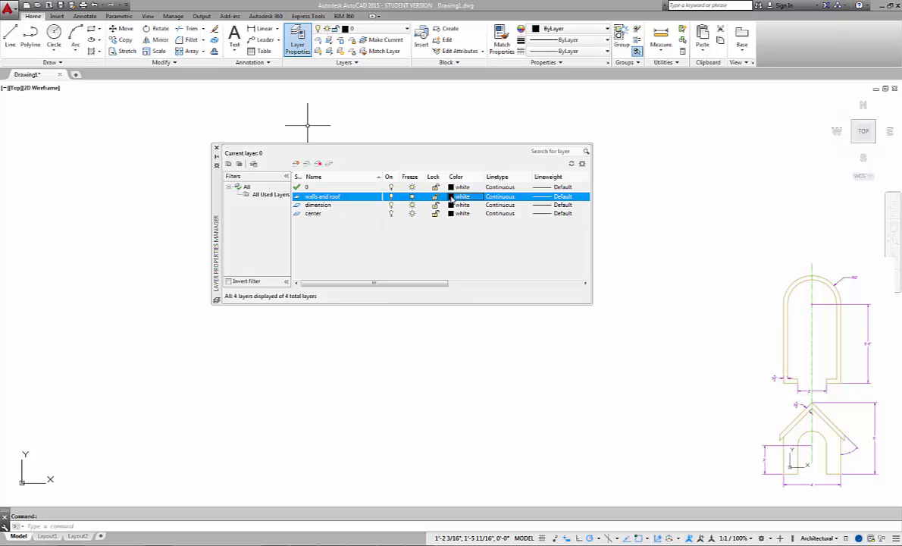
click(534, 234)
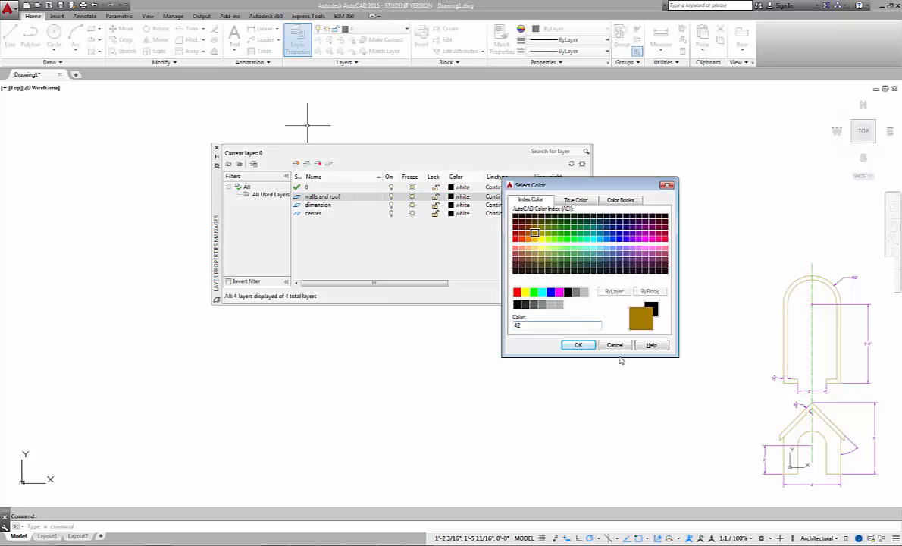
click(578, 345)
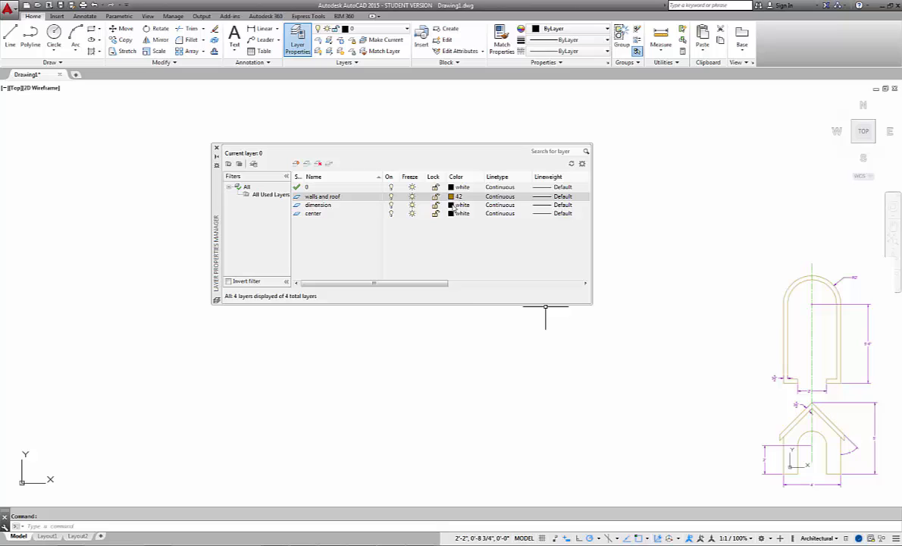
Assign green index color 93 to the dimension layer
click(460, 204)
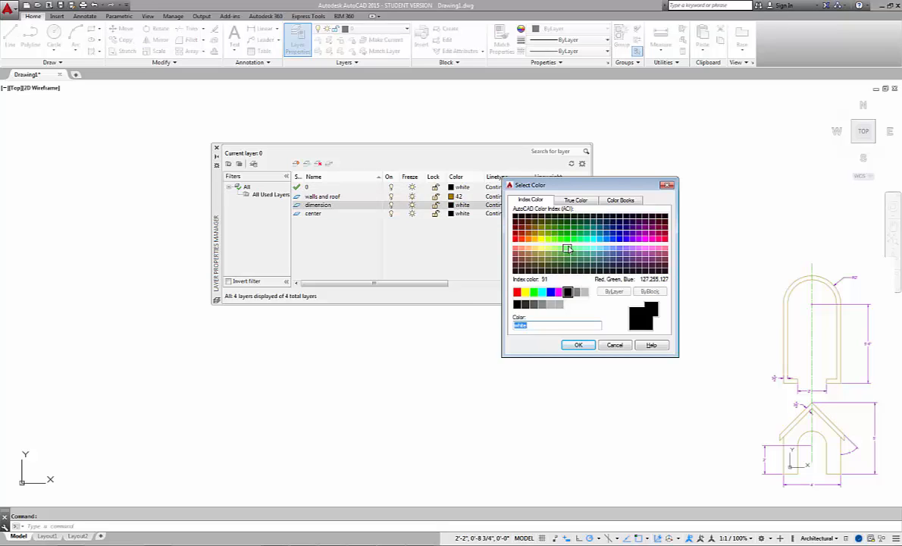
click(568, 256)
click(578, 345)
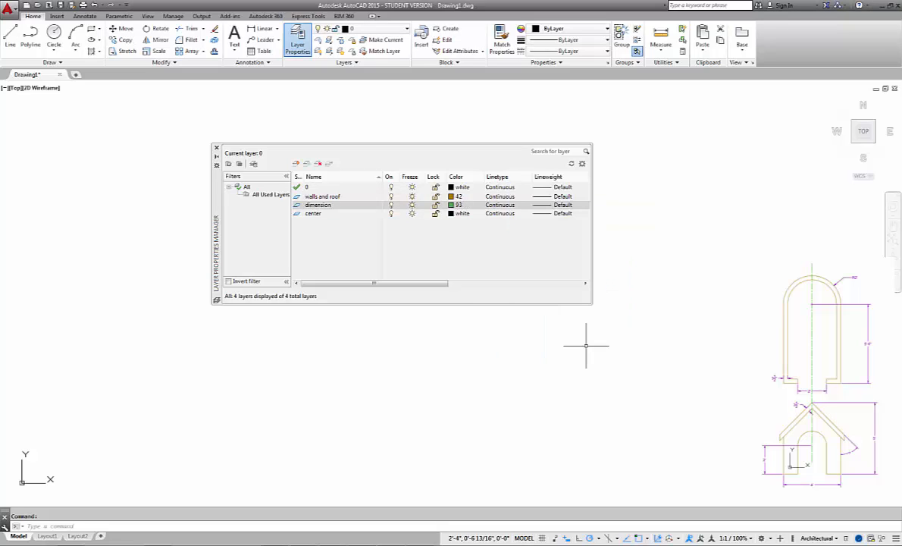
Set the dimension layer's color to blue index 160 and the center layer's color to green index 93
click(457, 205)
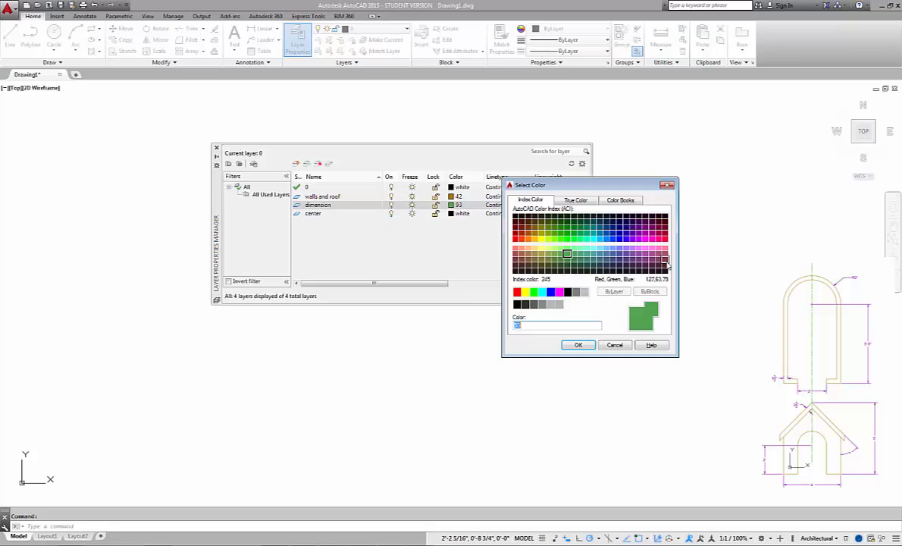
click(613, 240)
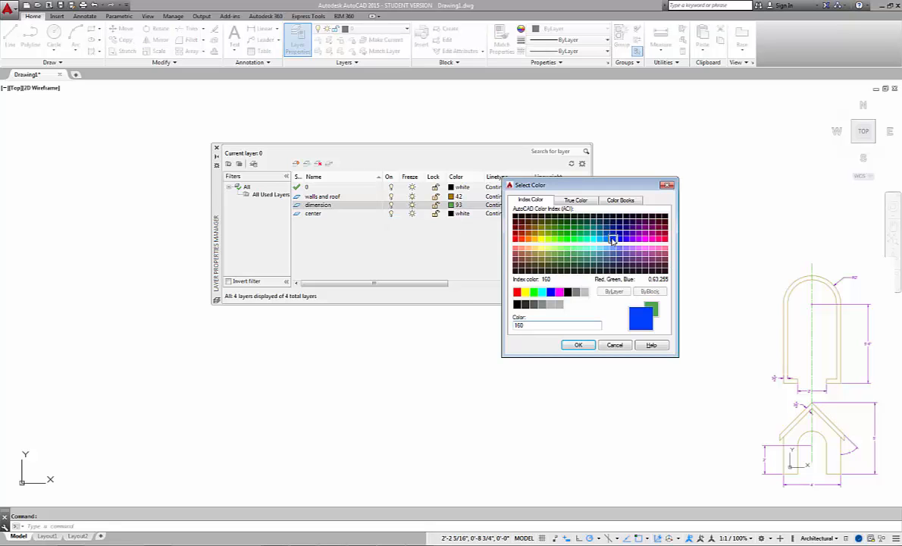
click(570, 343)
click(460, 213)
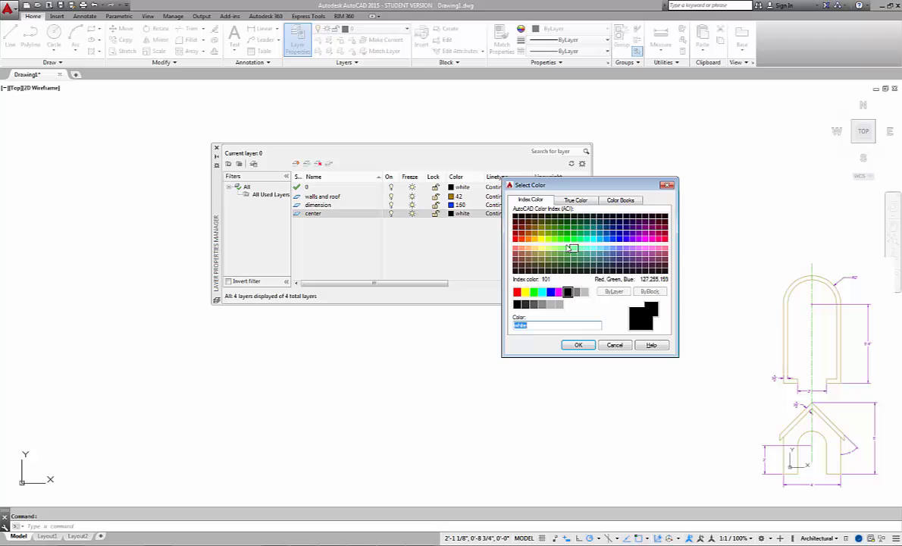
click(569, 255)
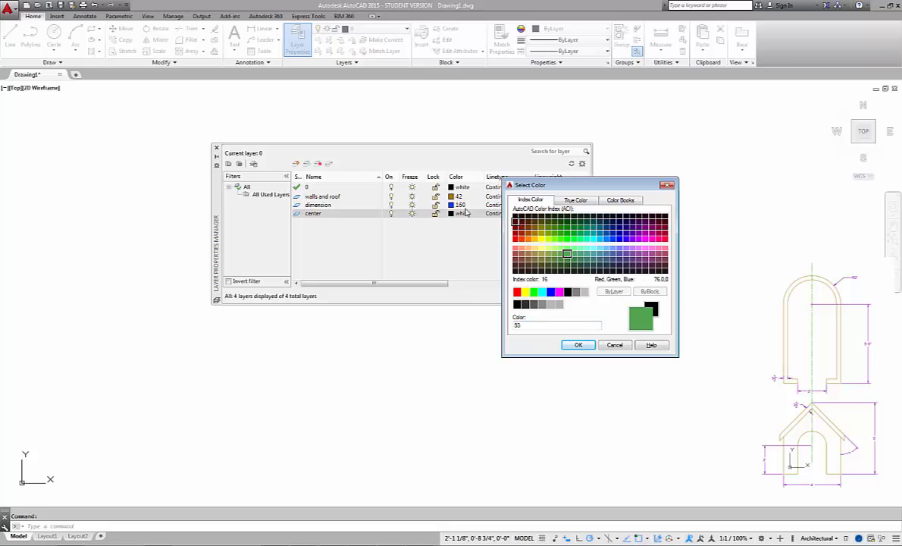
click(578, 345)
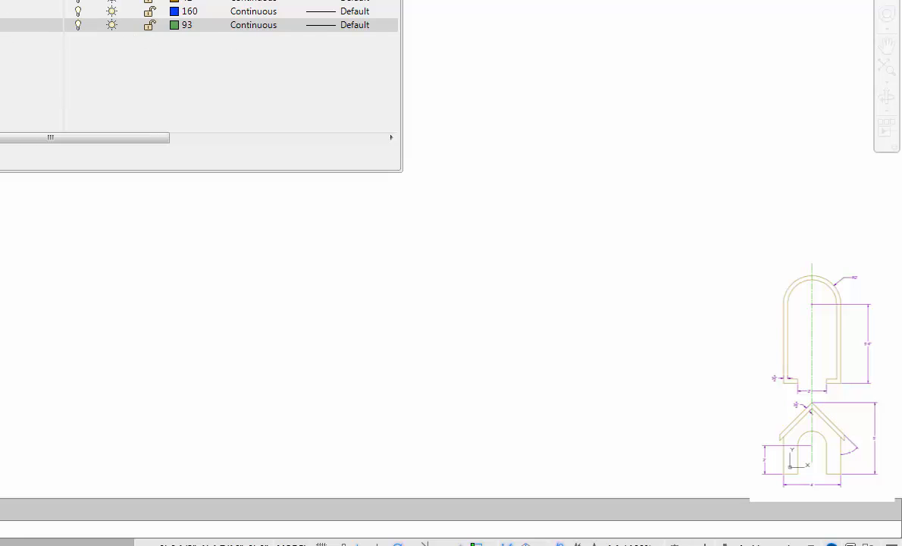
Load the CENTER linetype from acad.lin and assign it to the center layer
click(260, 25)
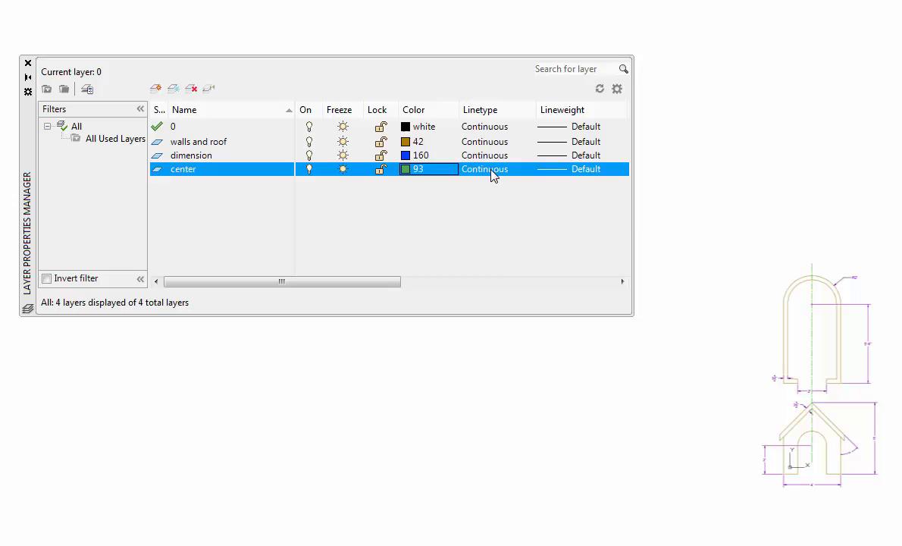
click(492, 174)
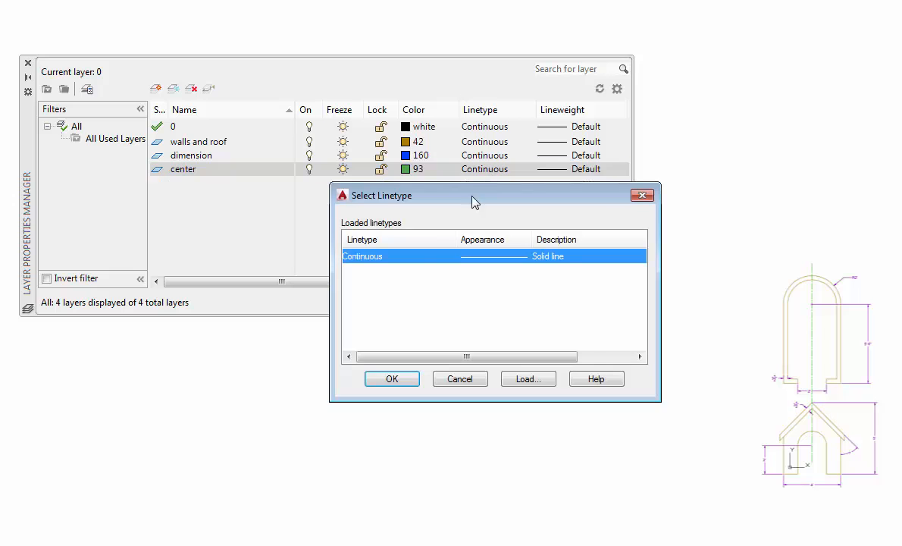
click(525, 377)
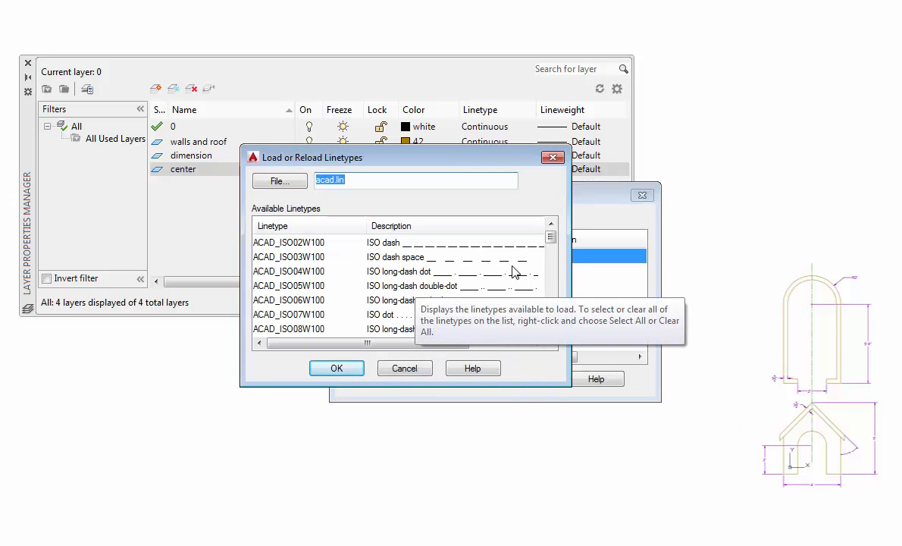
drag(550, 241, 550, 269)
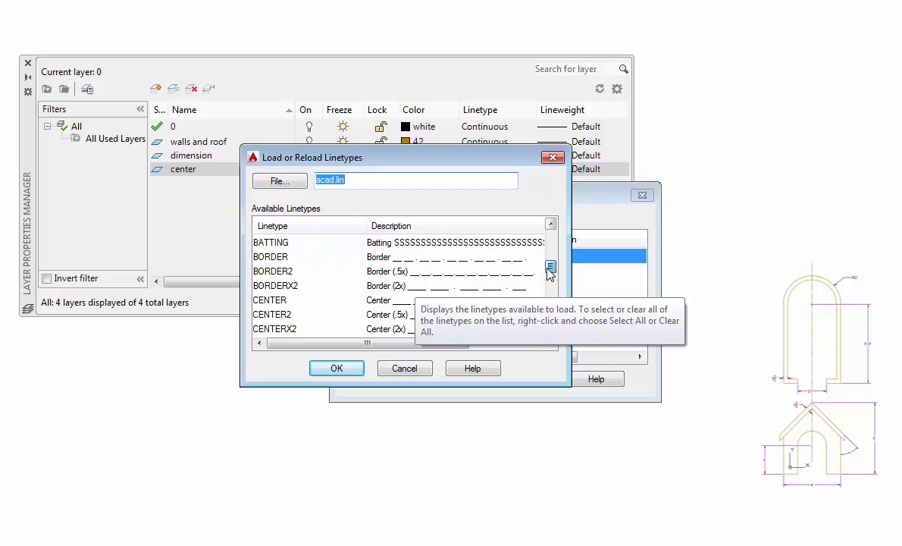
click(267, 303)
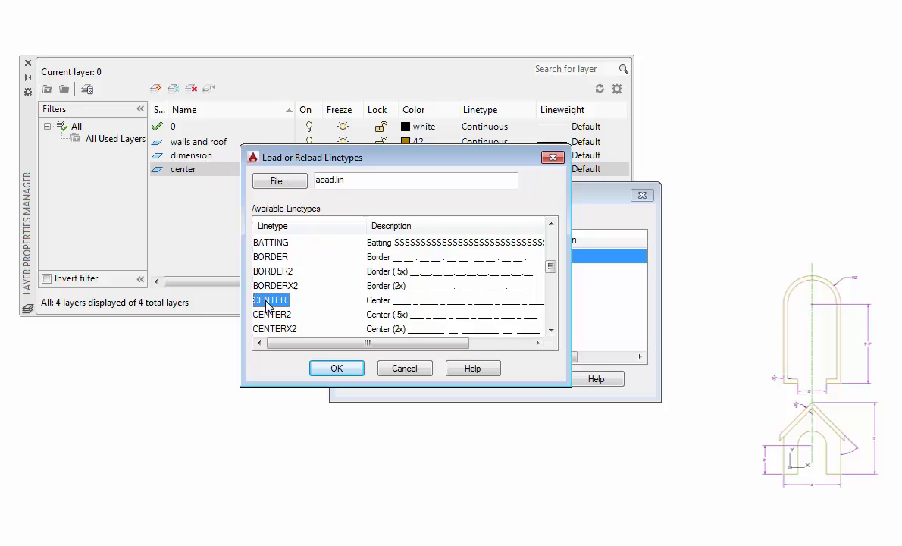
click(339, 369)
click(391, 257)
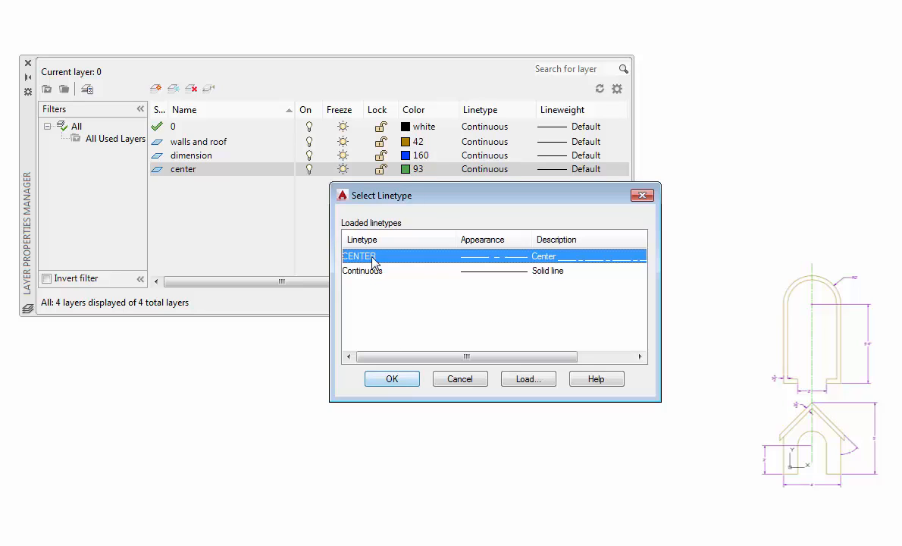
click(392, 379)
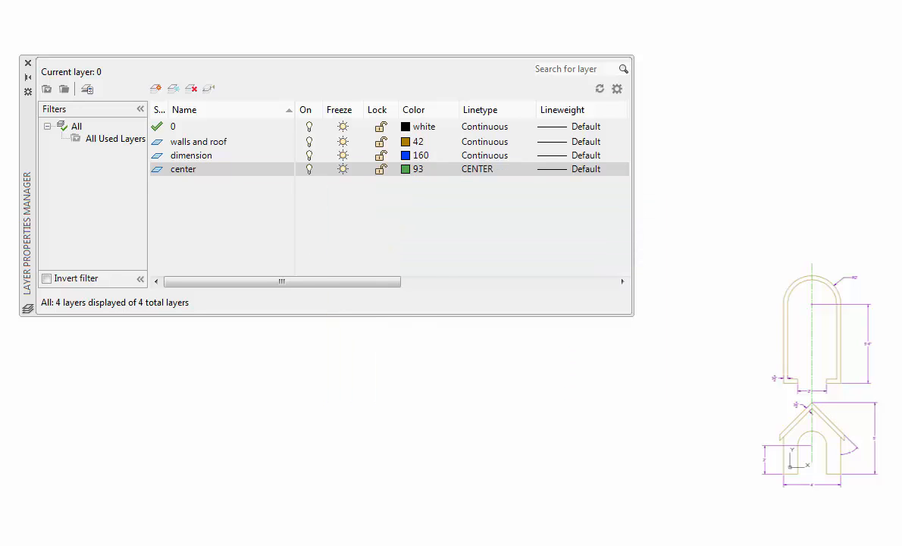
Set the walls and roof layer's lineweight to 0.50 mm and close the layer manager
click(549, 143)
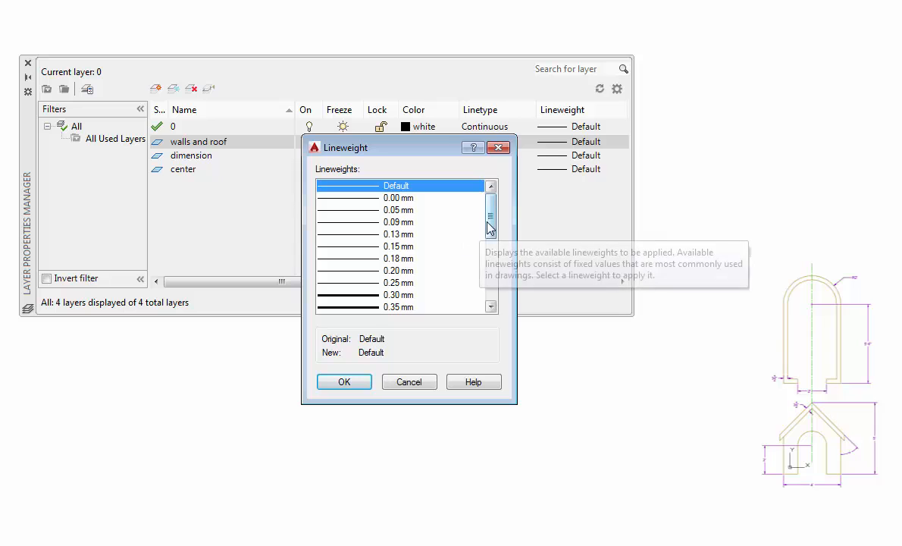
scroll(488, 227, down, 2)
click(364, 282)
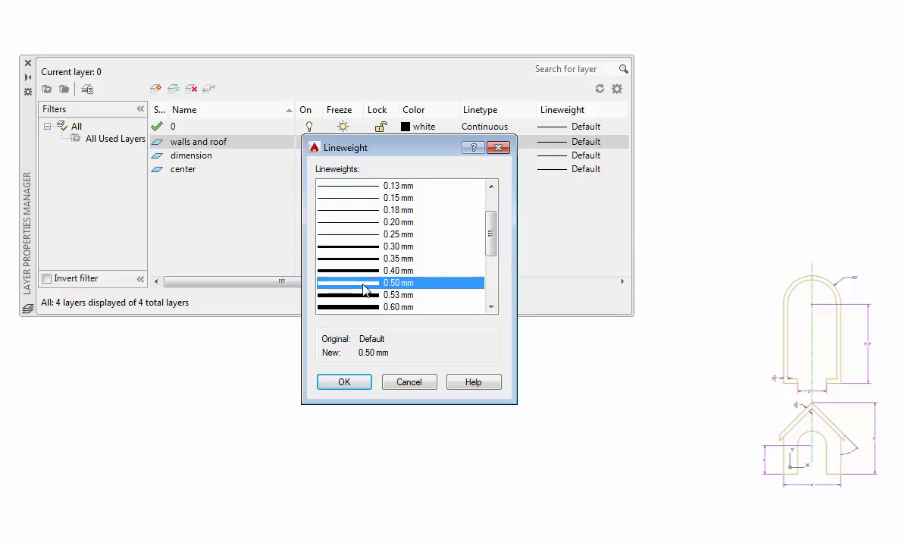
click(356, 382)
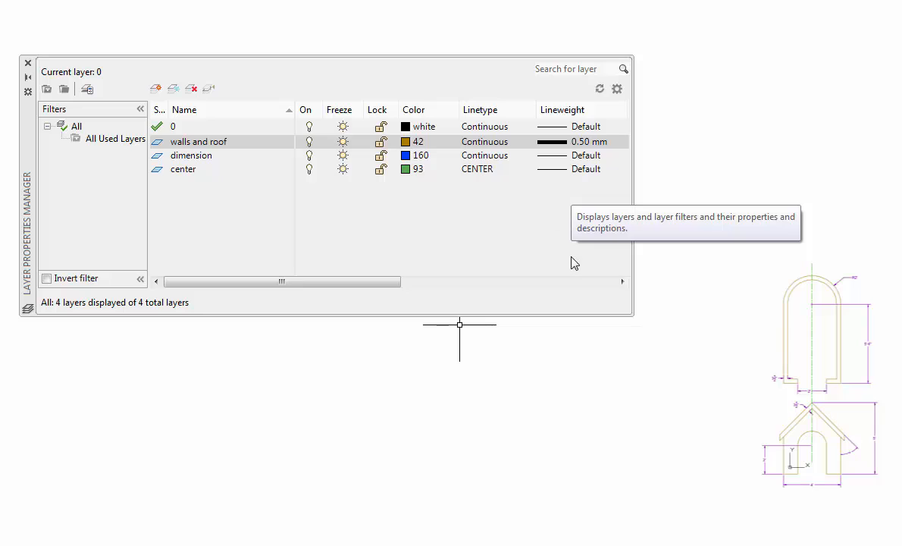
click(26, 63)
click(27, 64)
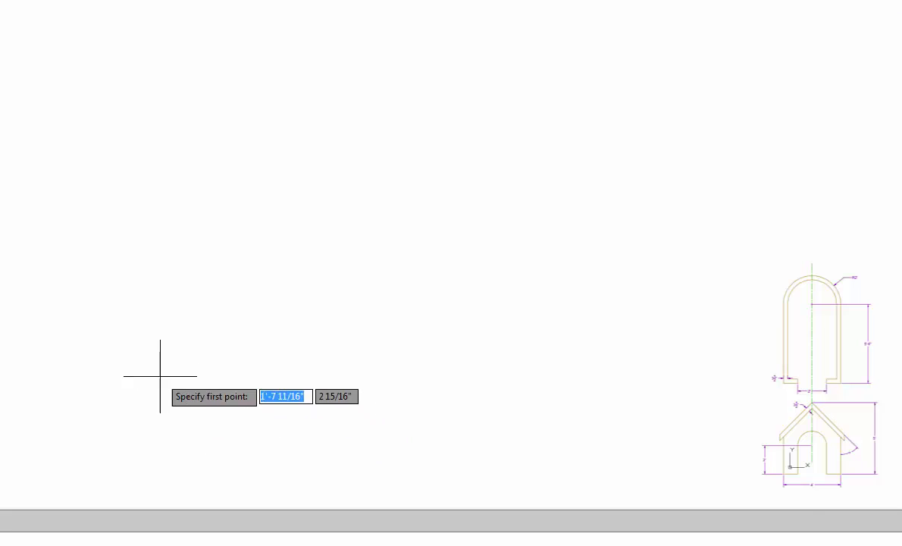
Draw a 15' vertical centerline upward from a point near the drawing origin
click(122, 351)
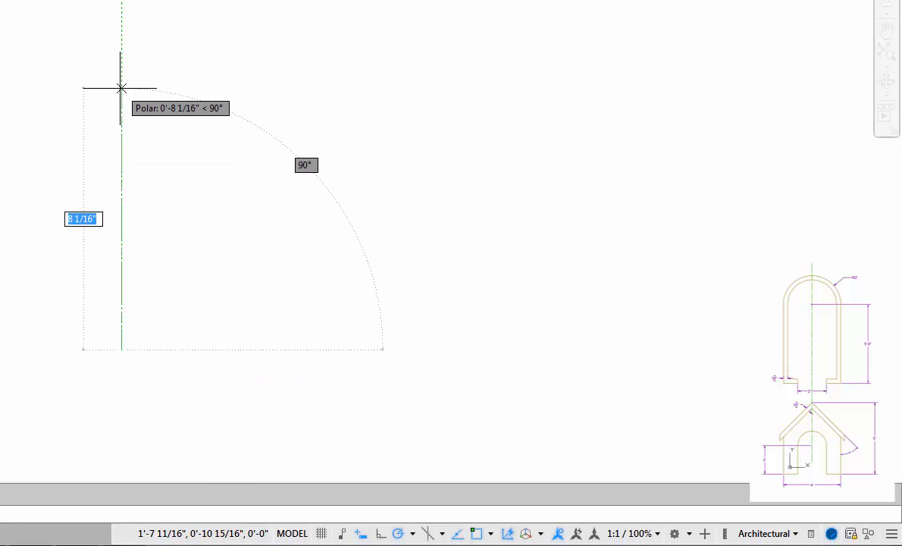
text(20)
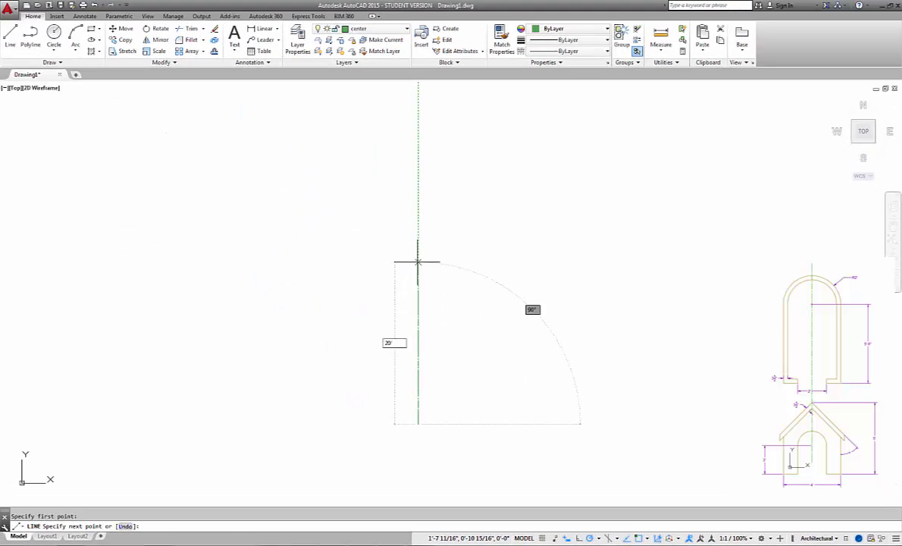
text(15)
key(Return)
key(Return)
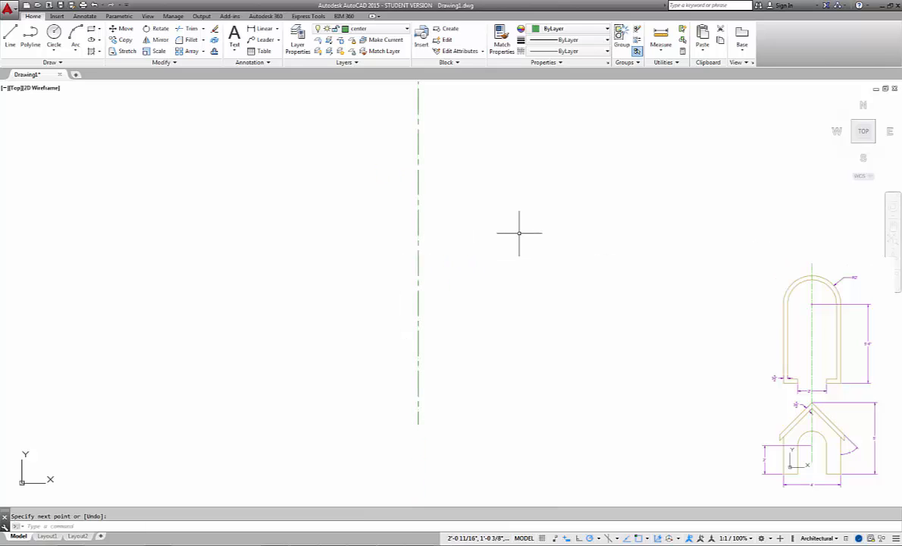
Examine the full extents of the centerline and how its dash pattern displays at different zoom levels
scroll(519, 233, down, 5)
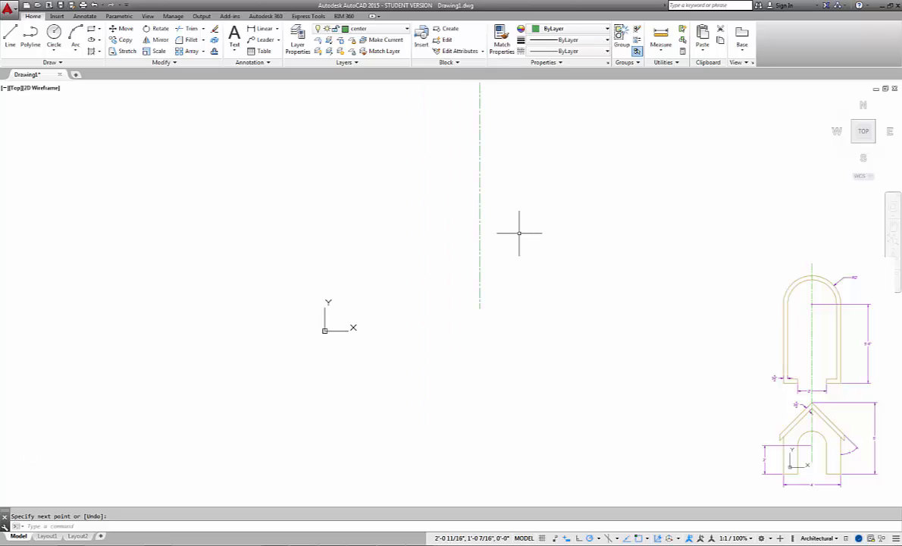
mouse_move(527, 232)
middle_down()
mouse_move(461, 375)
mouse_move(457, 415)
middle_up()
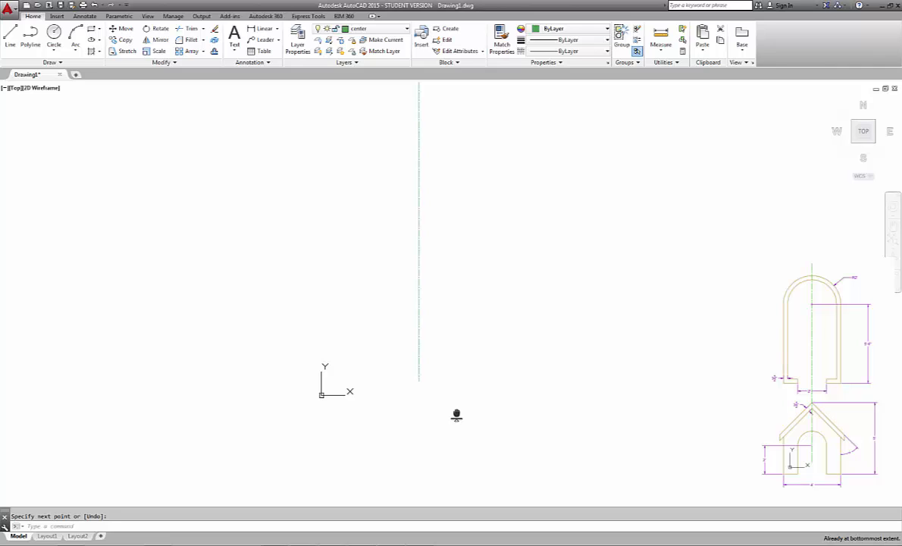
mouse_move(457, 415)
middle_down()
mouse_move(460, 382)
mouse_move(457, 399)
middle_up()
middle_drag(456, 399, 459, 397)
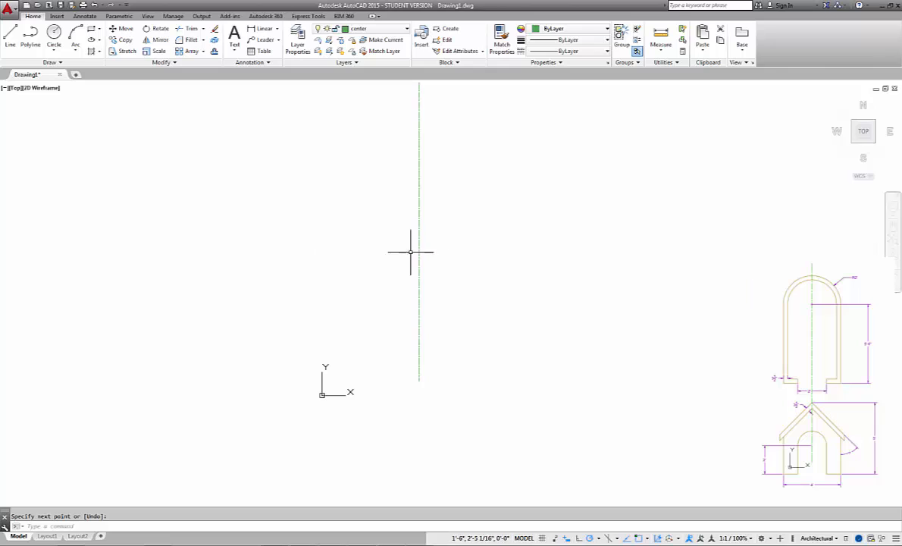
middle_click(505, 241)
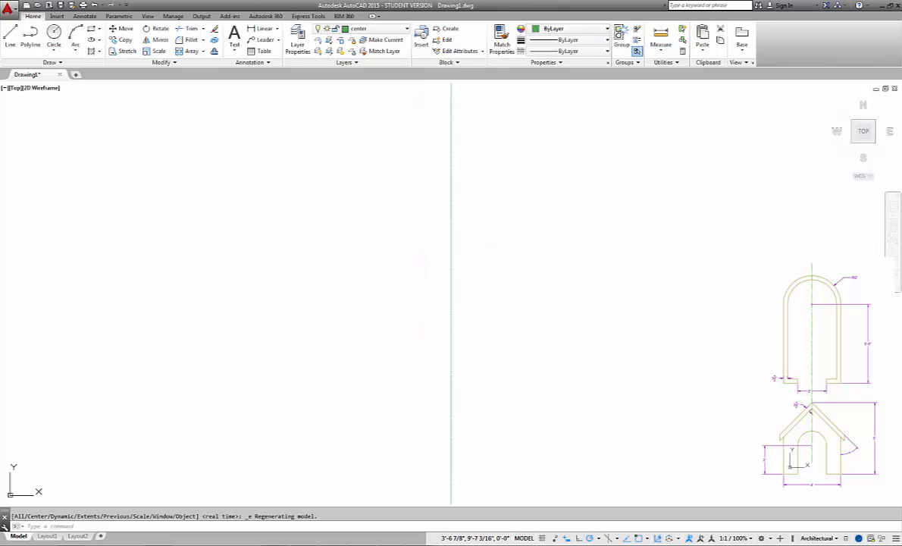
scroll(502, 241, down, 2)
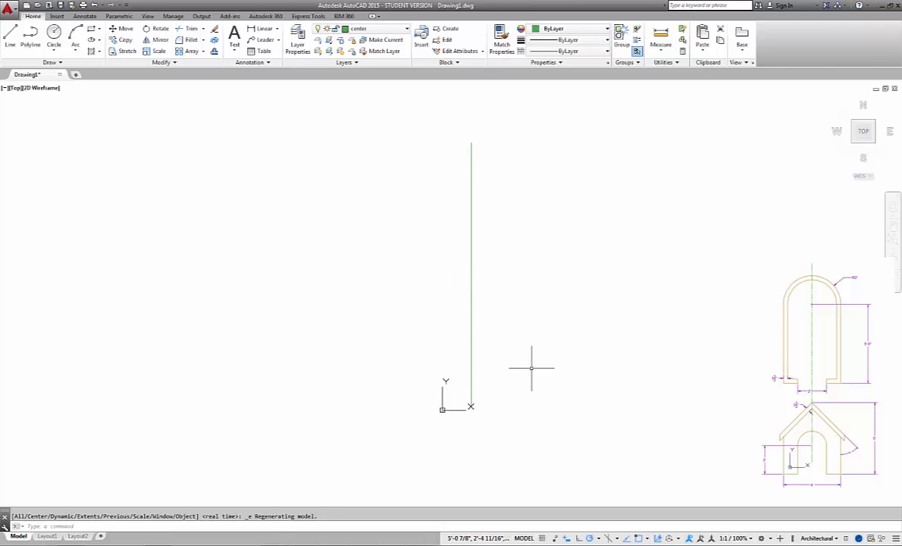
scroll(554, 267, up, 2)
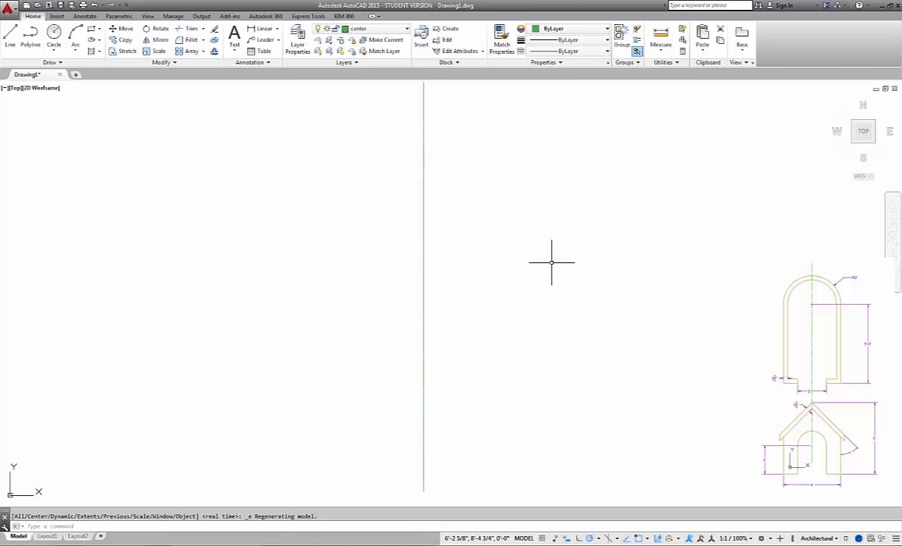
scroll(463, 216, down, 2)
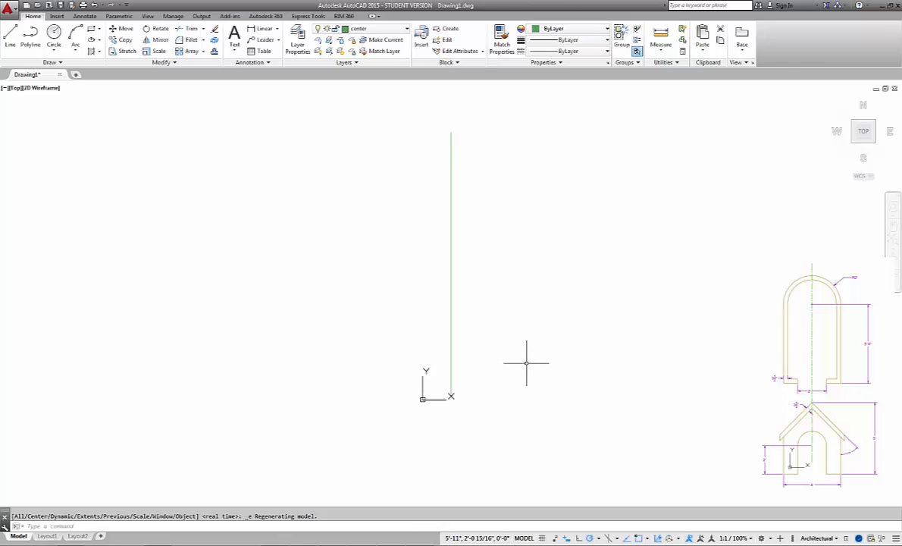
Set the global linetype scale factor (LTSCALE) to 24
text(ltscale)
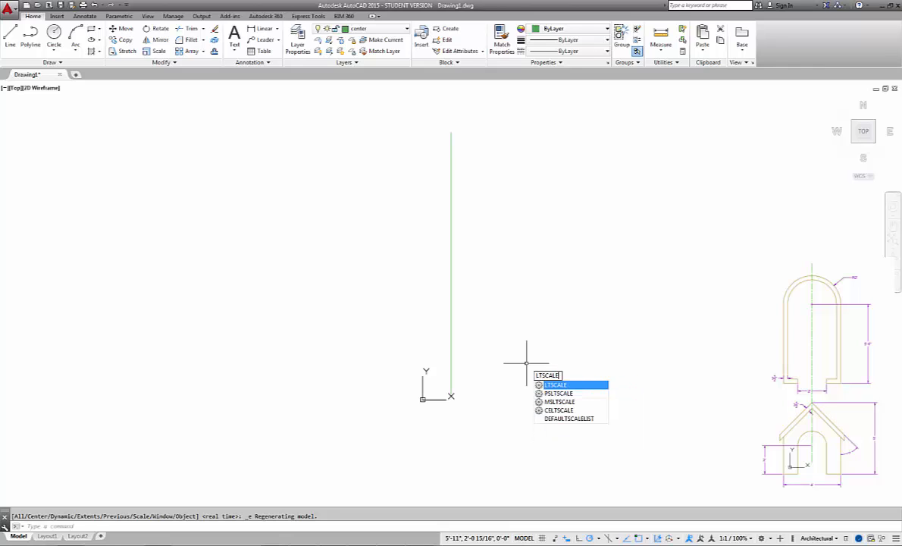
click(558, 386)
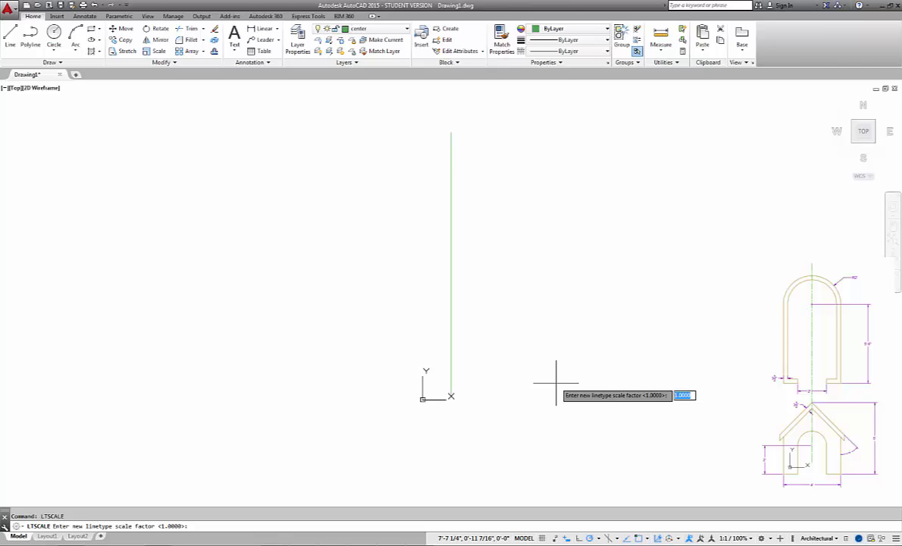
text(24)
key(Return)
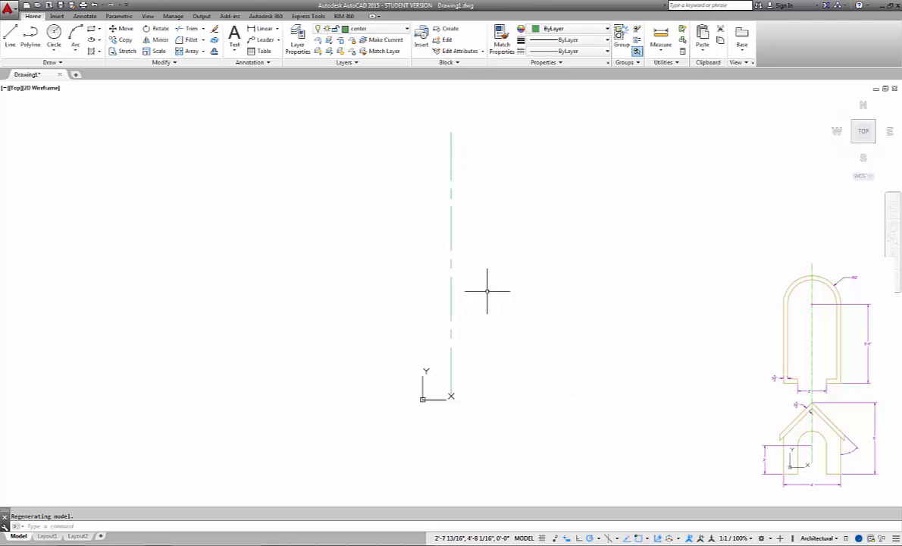
Set the global linetype scale factor (LTSCALE) to 12
right_click(529, 255)
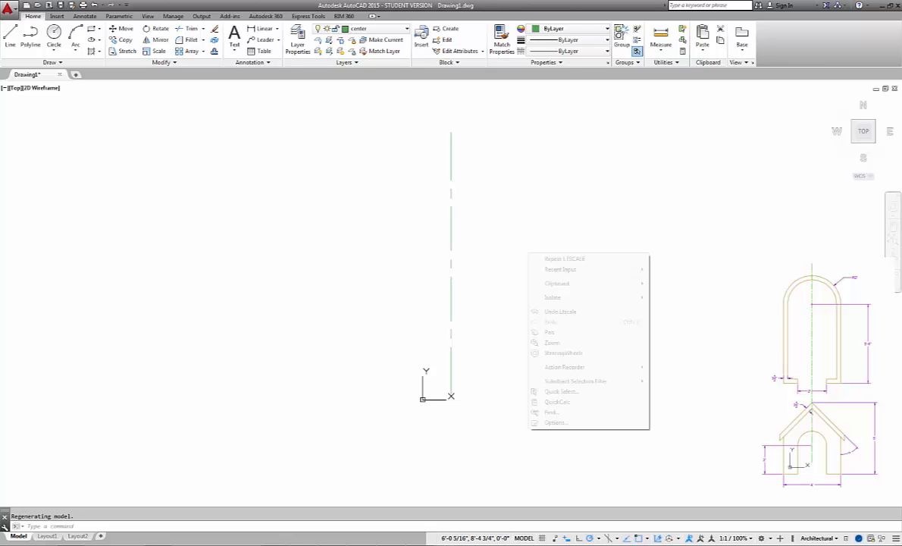
click(567, 258)
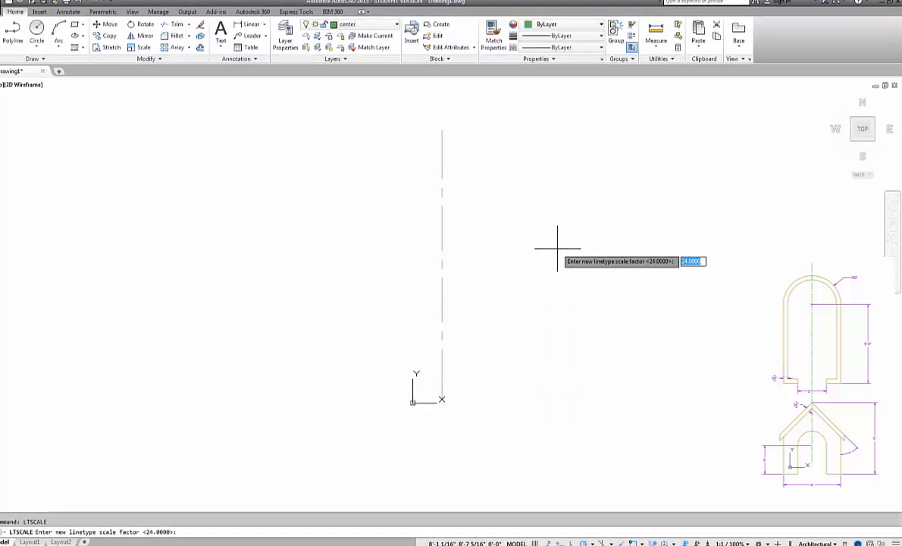
text(12)
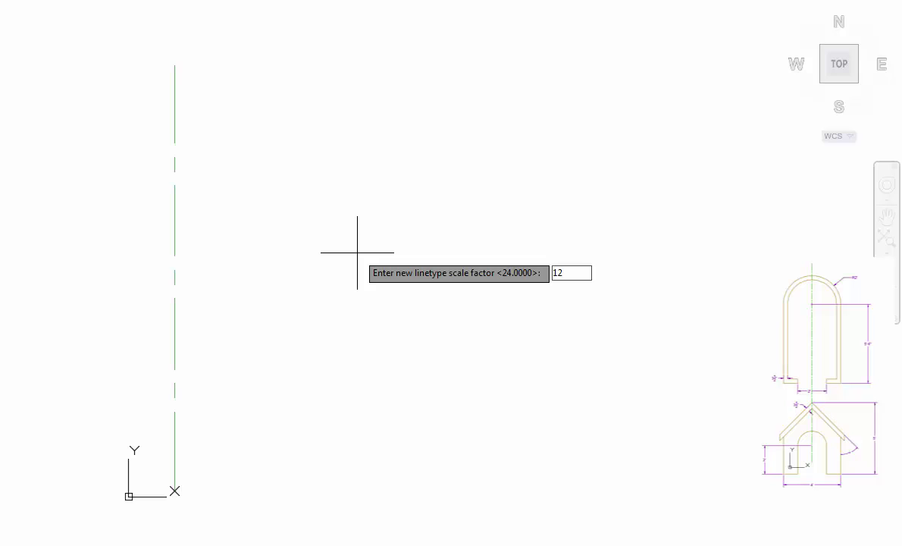
key(Return)
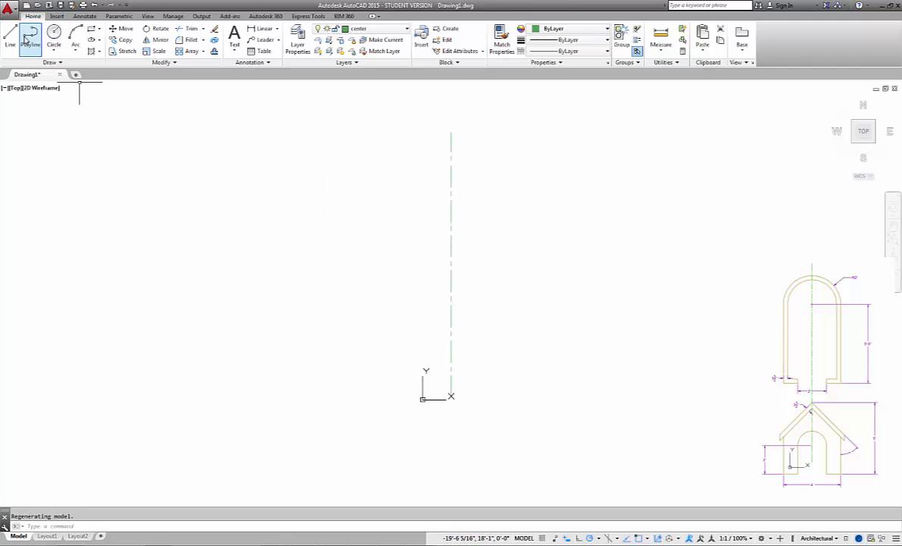
On the walls and roof layer, draw a 2' horizontal line to the right from the centerline's midpoint
click(361, 29)
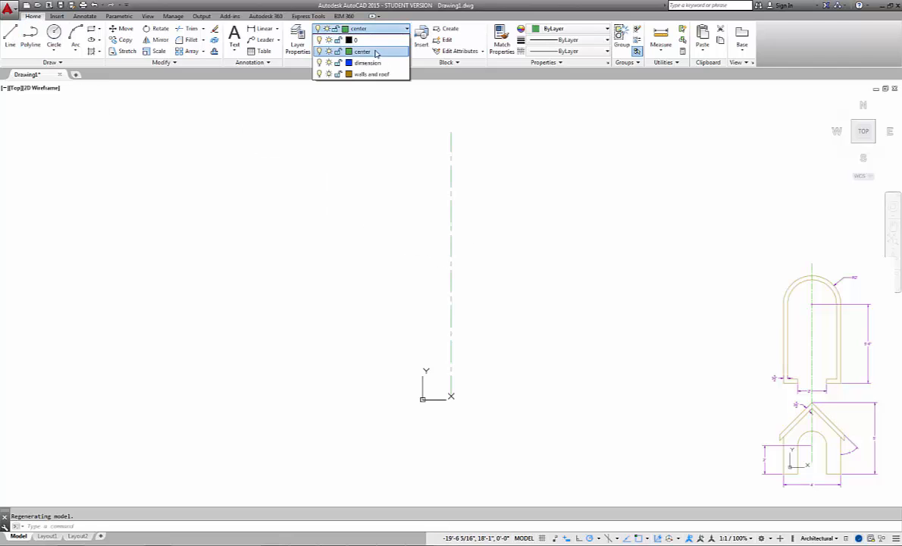
click(370, 74)
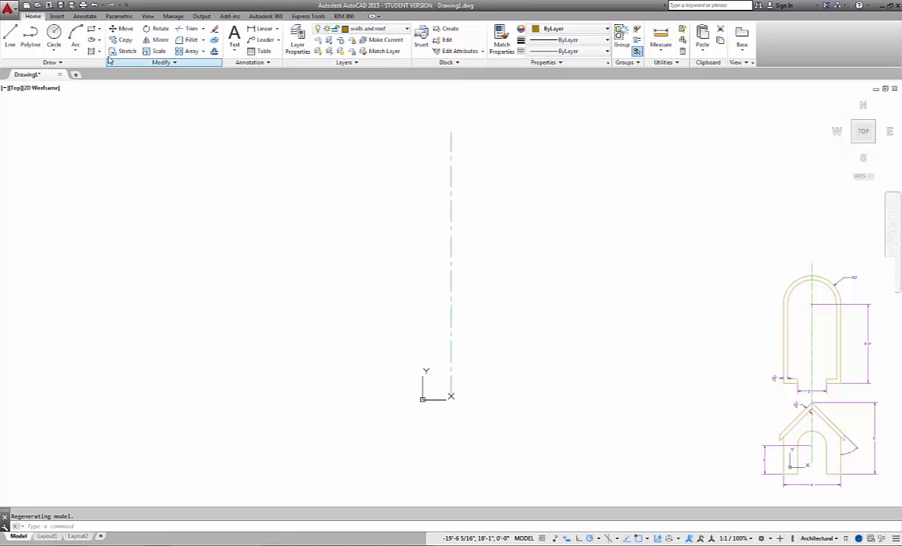
click(10, 34)
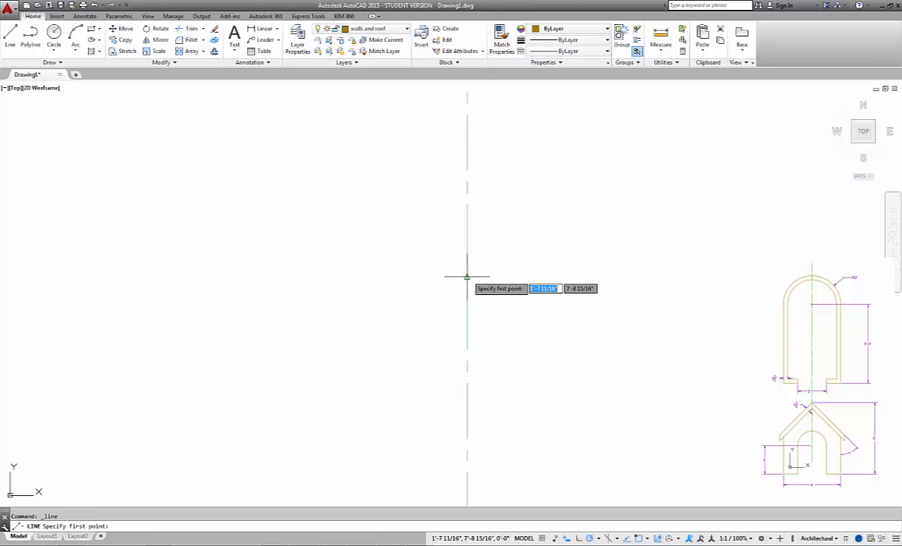
click(467, 277)
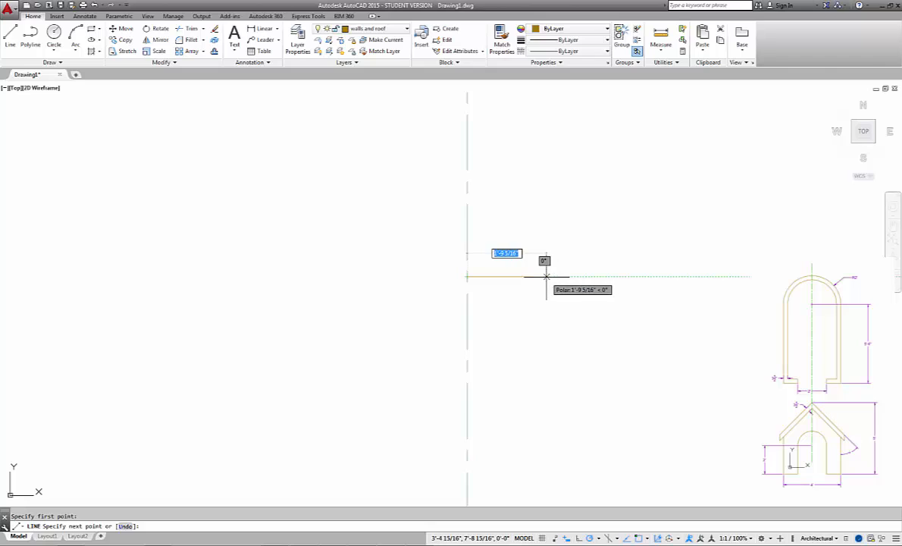
text(2)
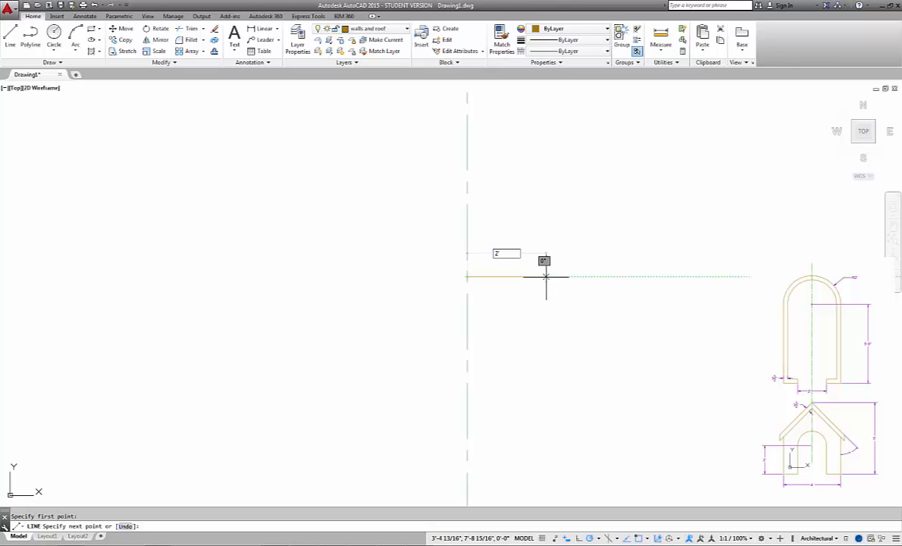
text(')
key(Return)
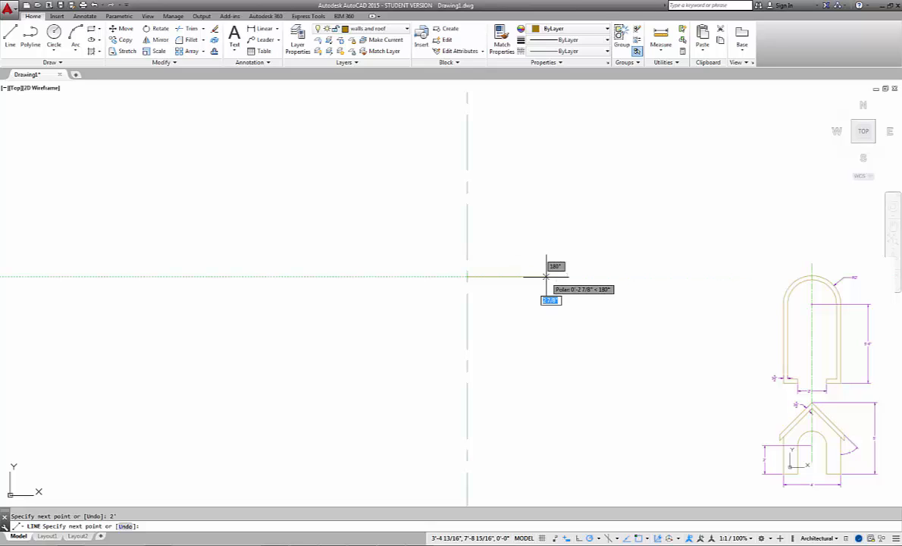
Continue the wall outline with a 5'6" vertical line straight up from the horizontal line's outer end
scroll(574, 225, down, 1)
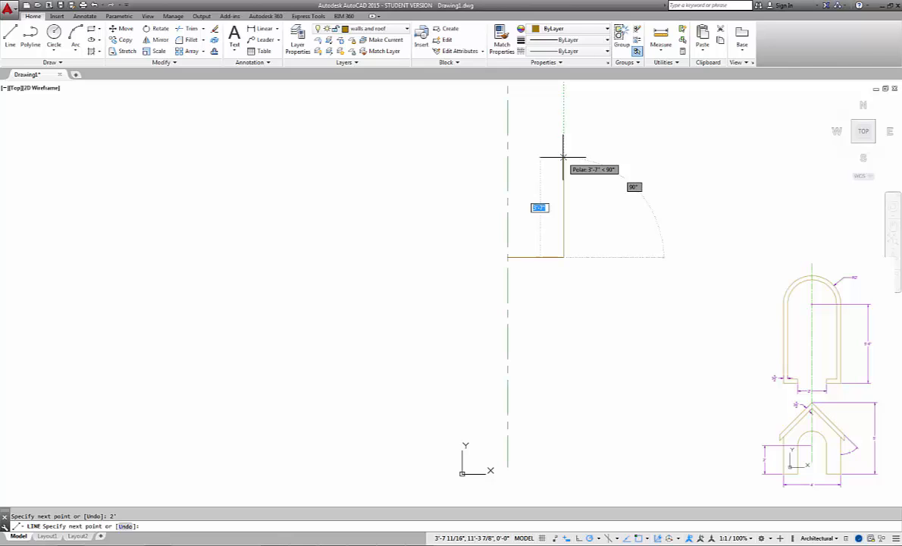
text(5')
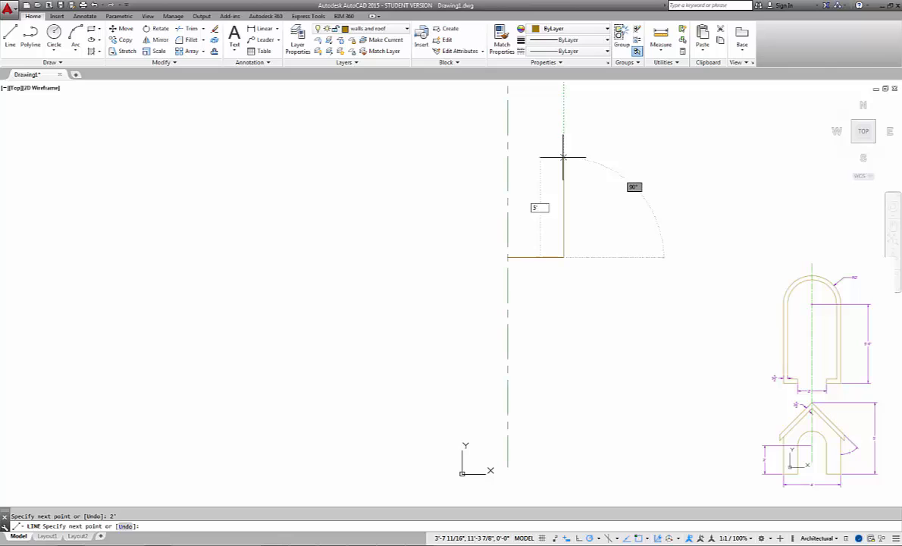
text(6")
key(Return)
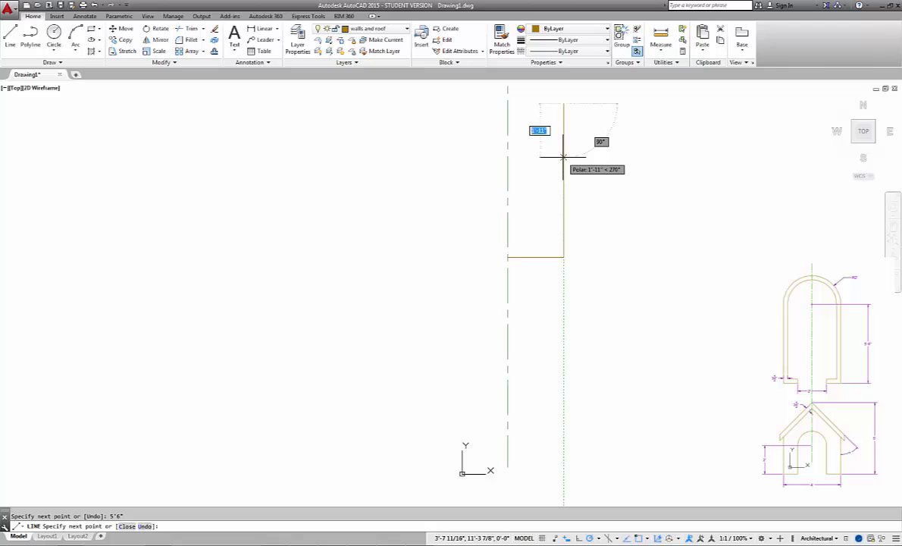
key(Return)
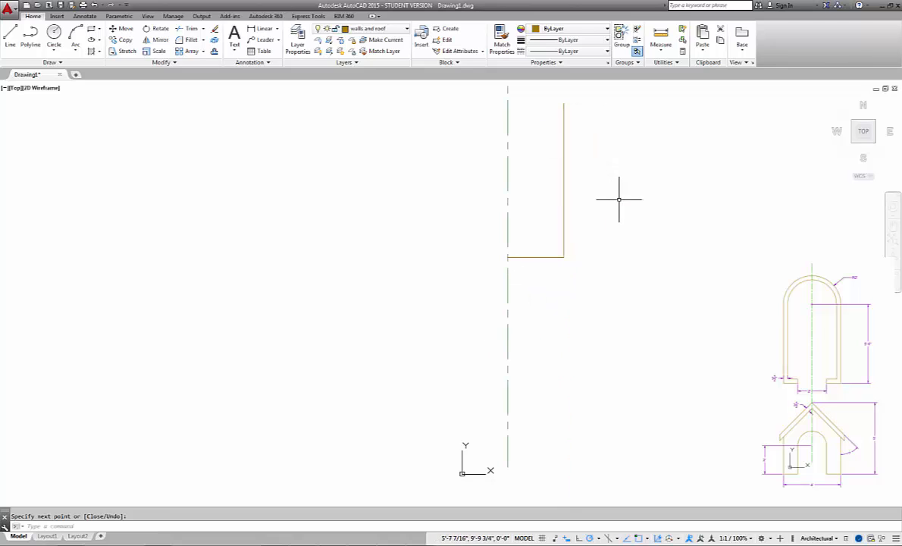
Mirror the horizontal and vertical wall lines across the centerline, keeping the source objects
middle_drag(601, 157, 619, 207)
scroll(661, 248, up, 2)
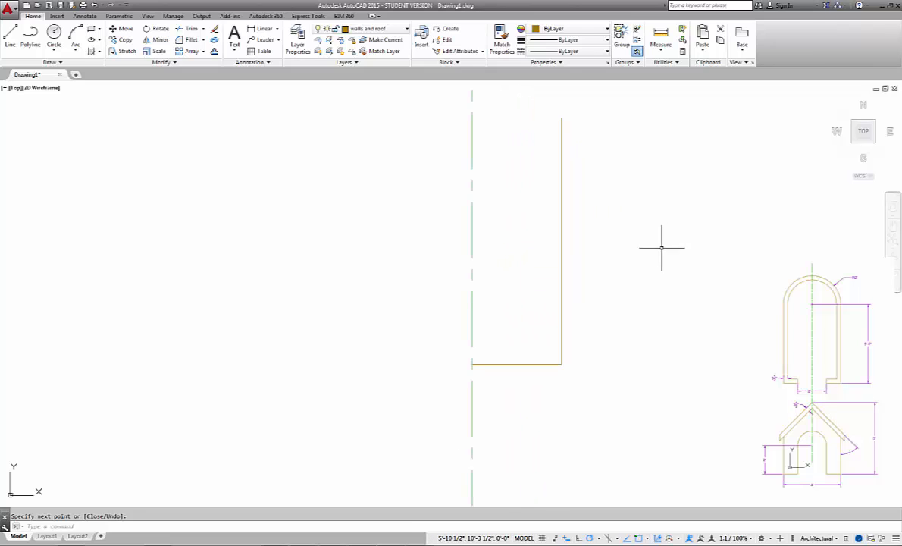
scroll(661, 235, down, 2)
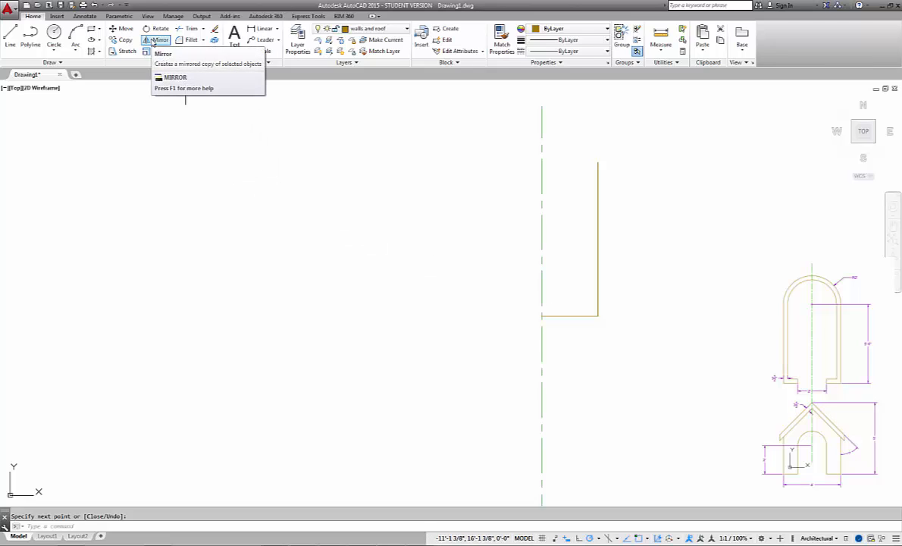
click(152, 41)
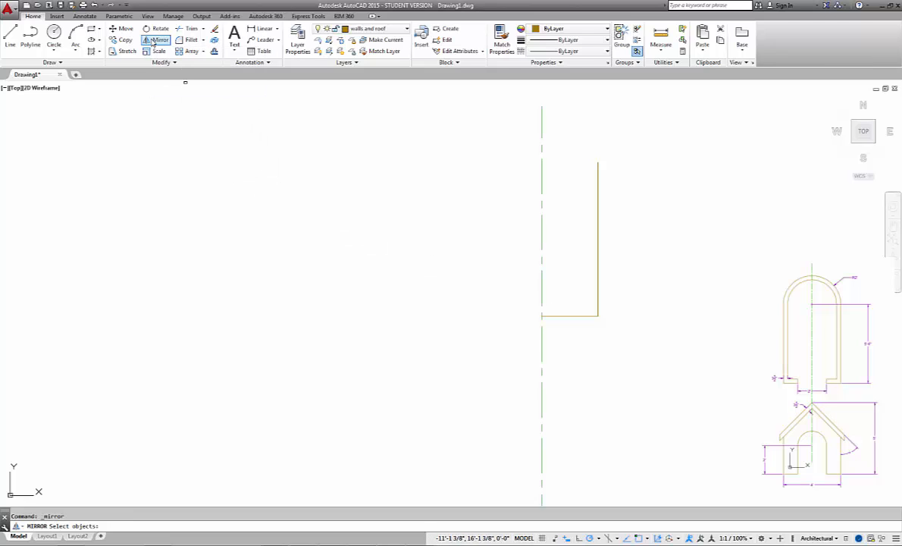
click(582, 316)
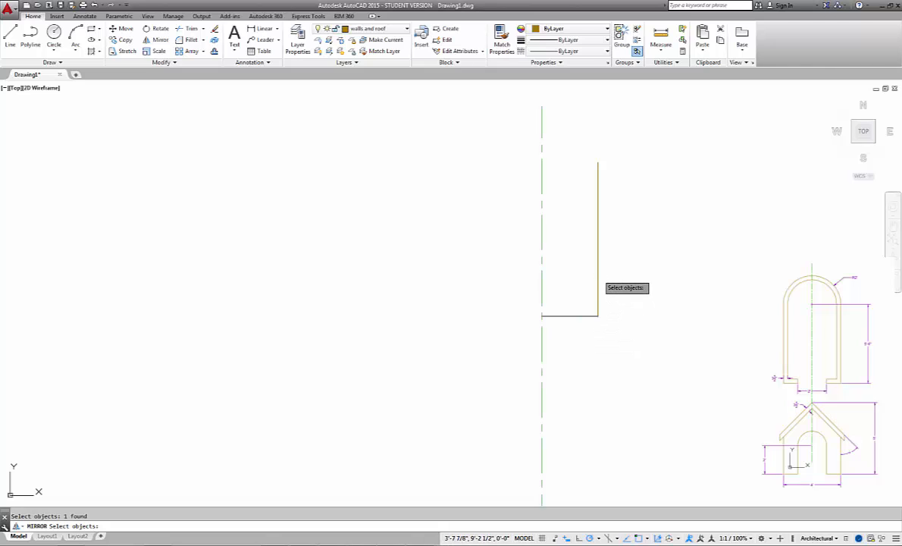
click(599, 281)
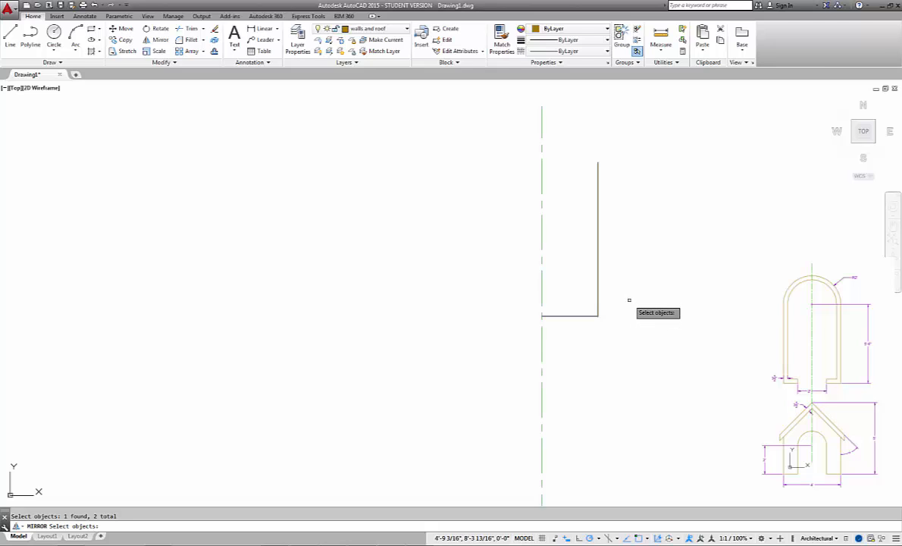
key(Return)
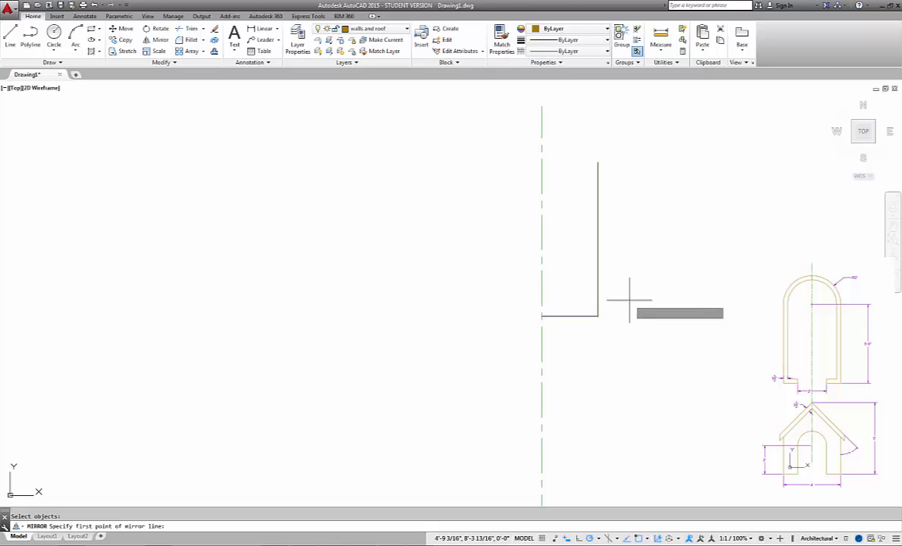
click(542, 316)
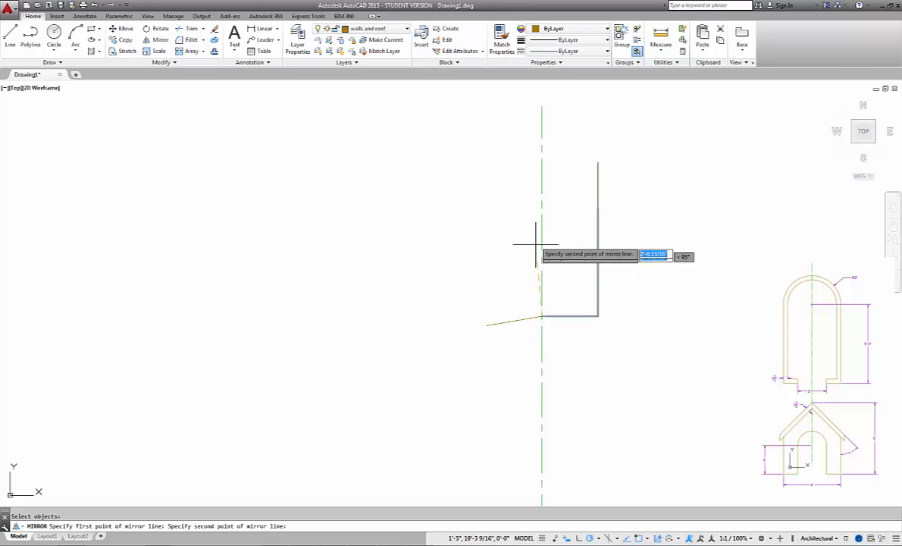
click(541, 158)
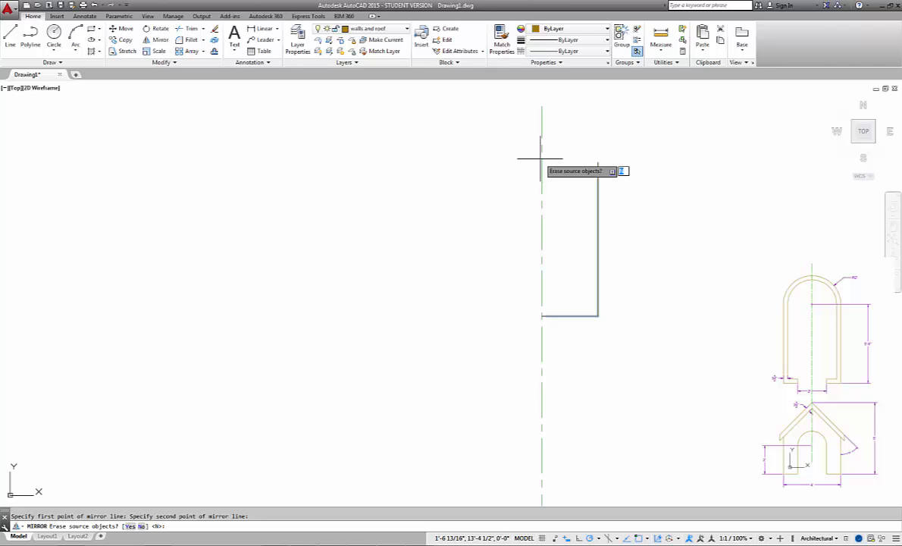
key(Return)
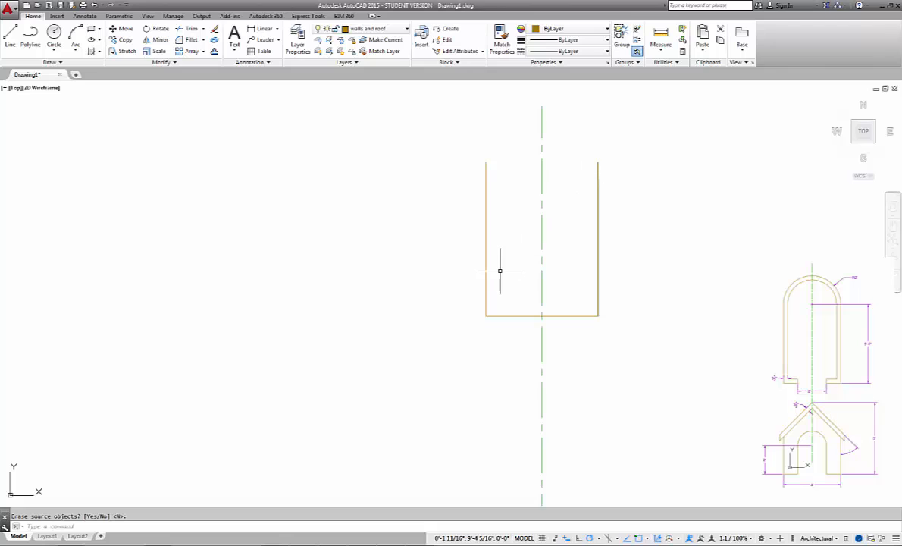
scroll(523, 215, down, 2)
scroll(525, 215, up, 2)
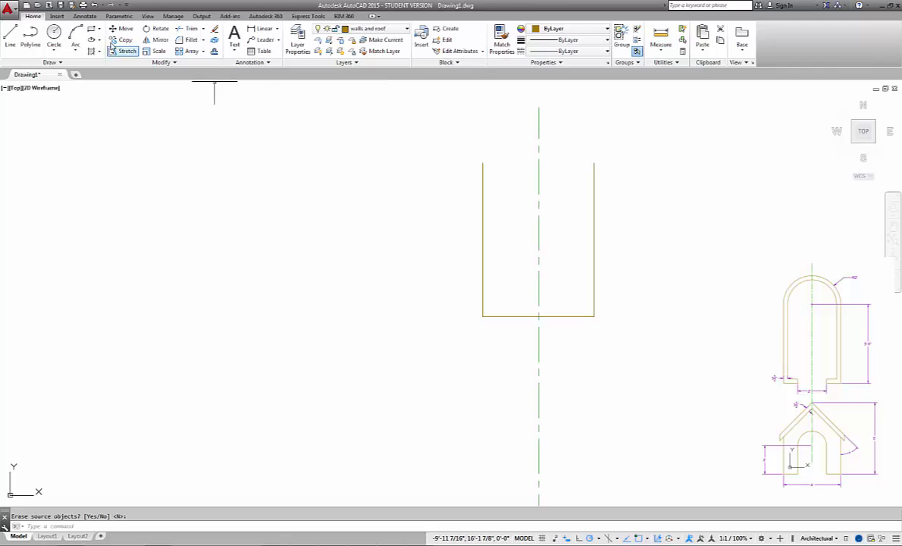
click(75, 50)
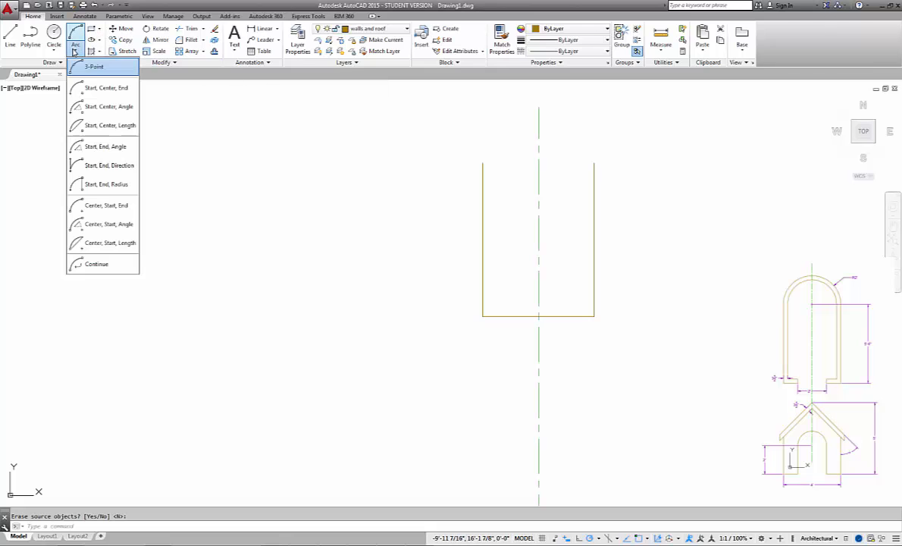
click(96, 186)
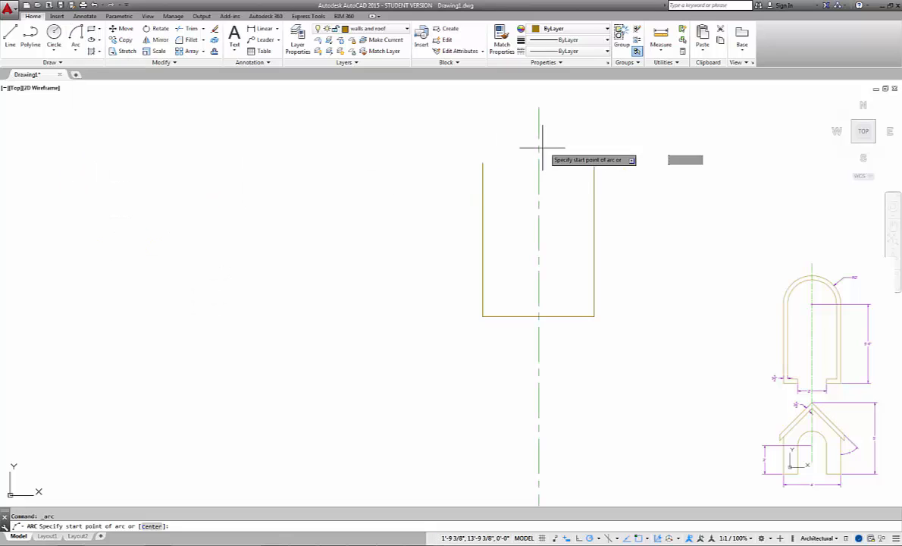
click(480, 160)
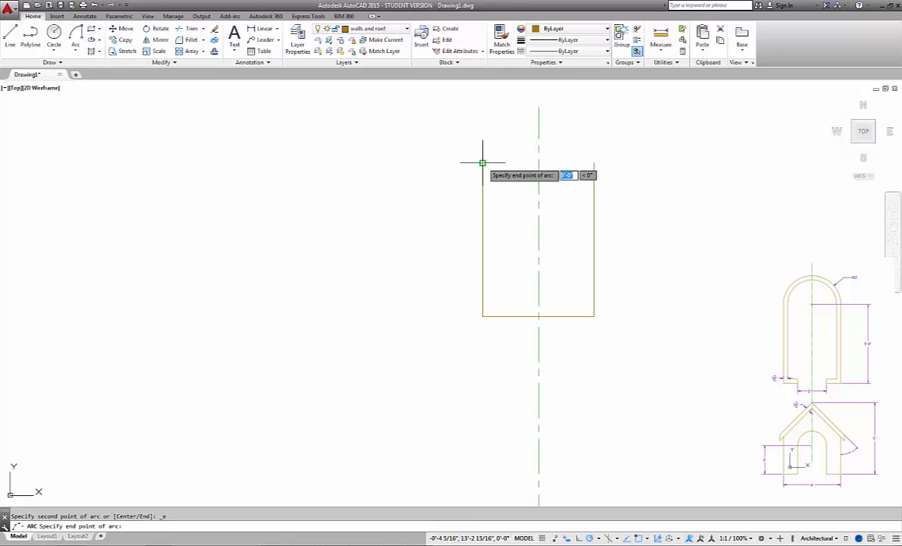
click(594, 161)
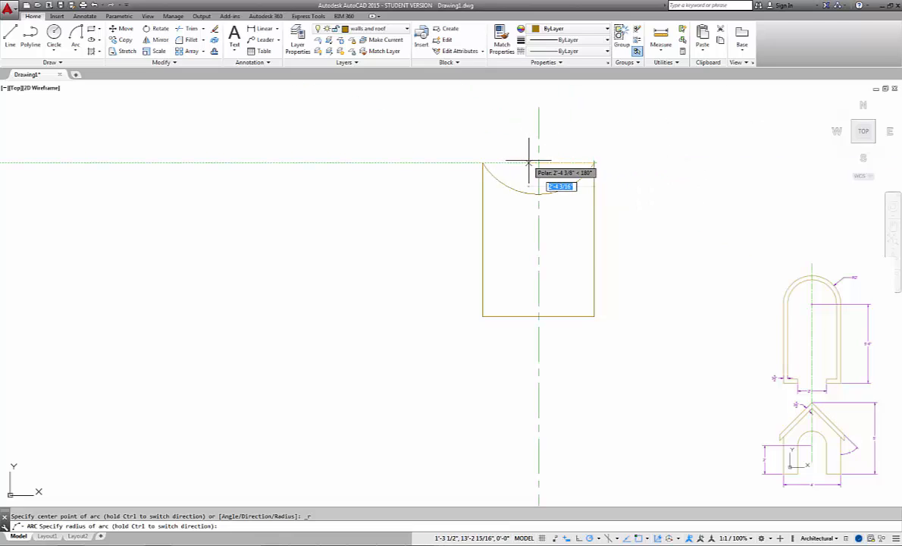
key(Escape)
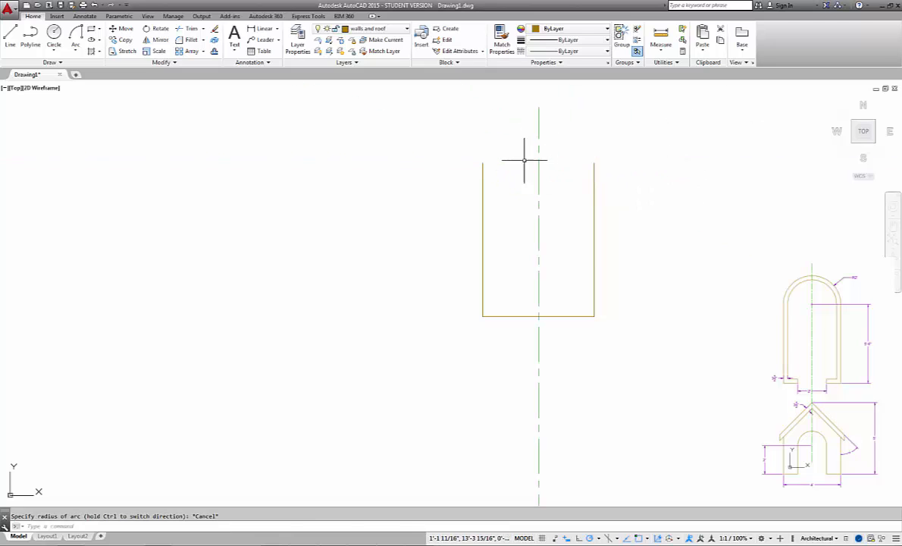
click(75, 34)
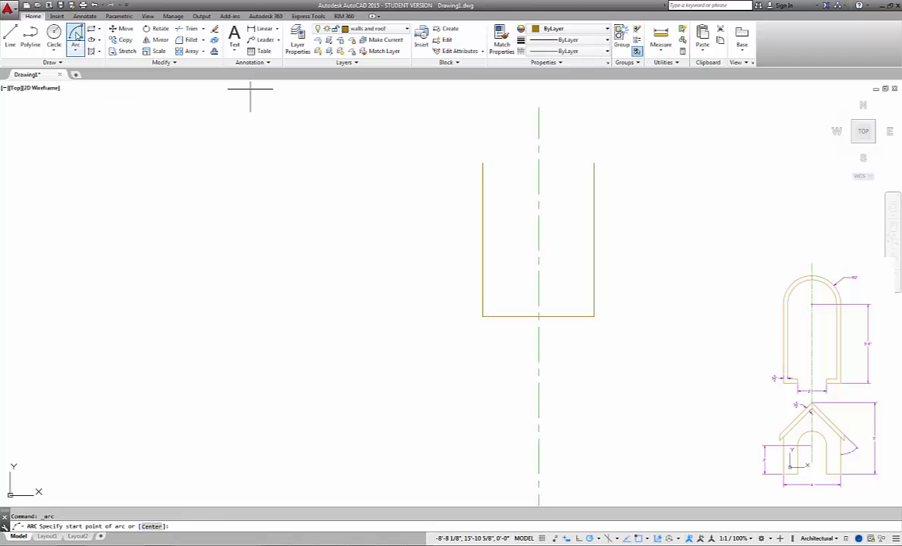
click(594, 162)
click(482, 162)
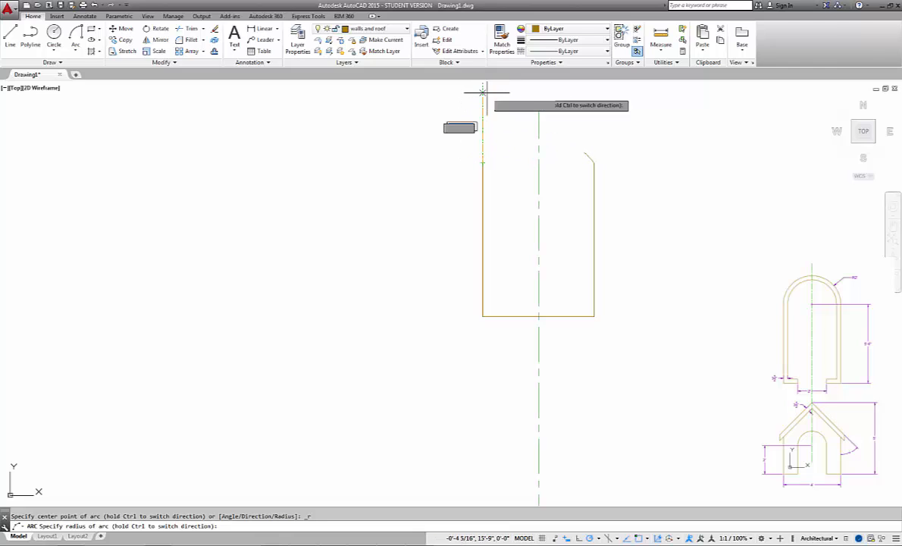
scroll(481, 91, down, 4)
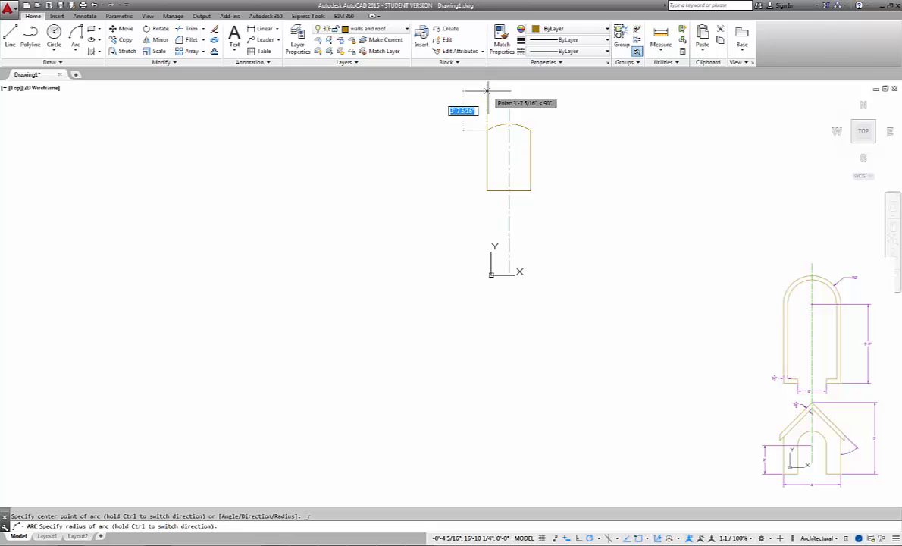
key(Escape)
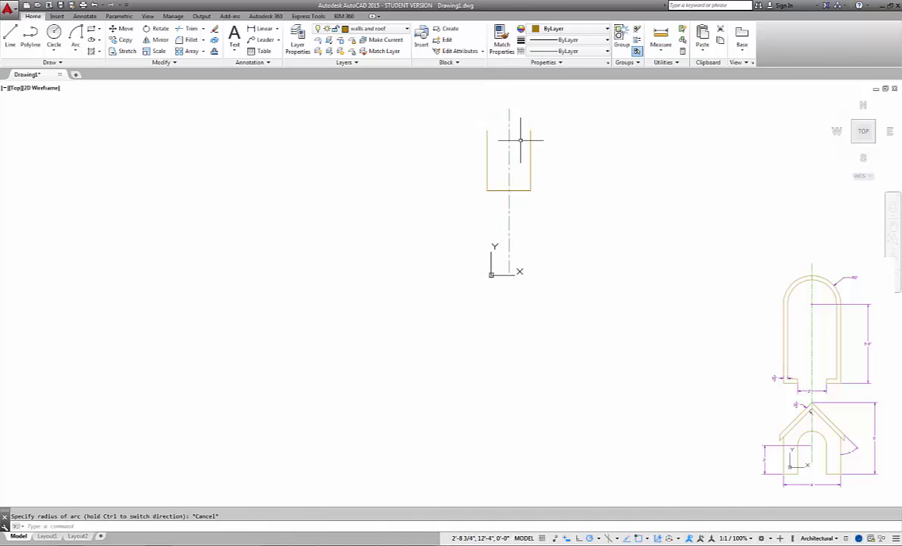
Close the top of the walls with a Start, End, Direction arc from the right wall's upper end to the left's, tangent straight up
scroll(522, 125, up, 4)
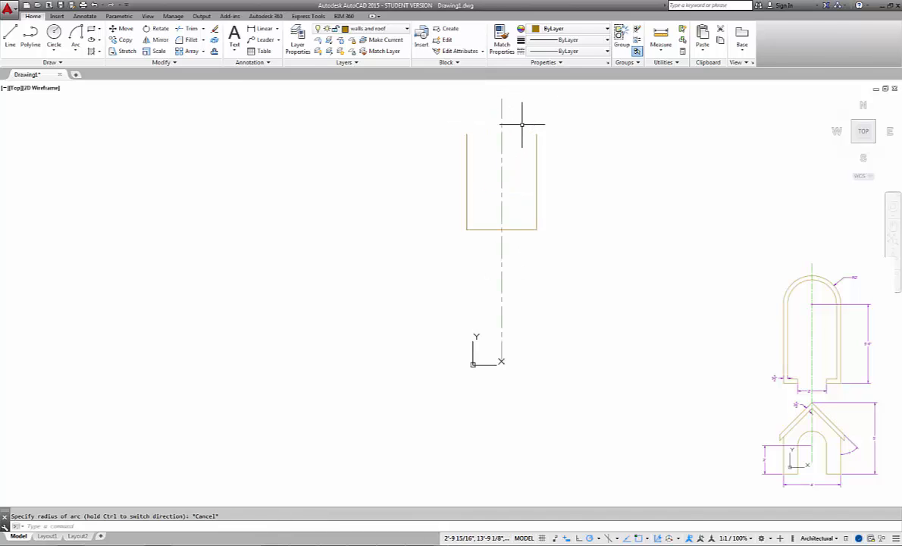
click(75, 47)
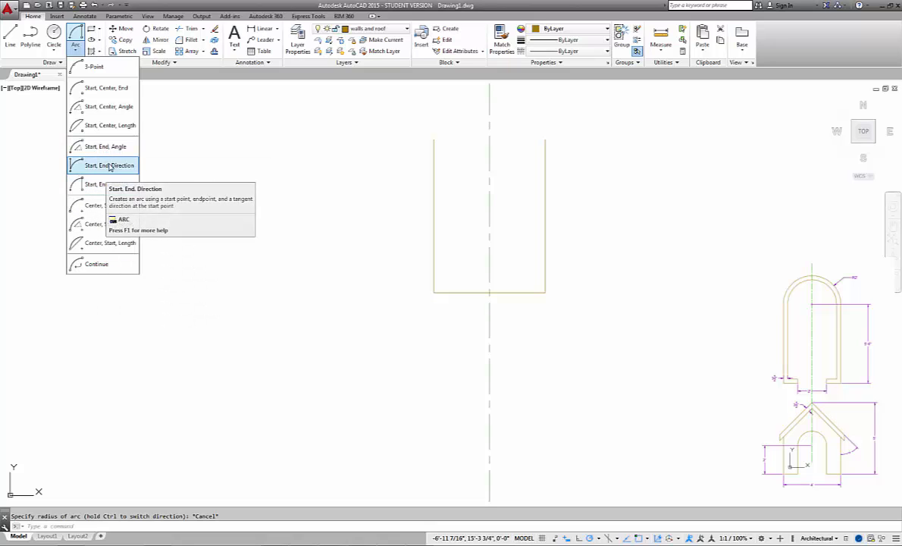
click(107, 165)
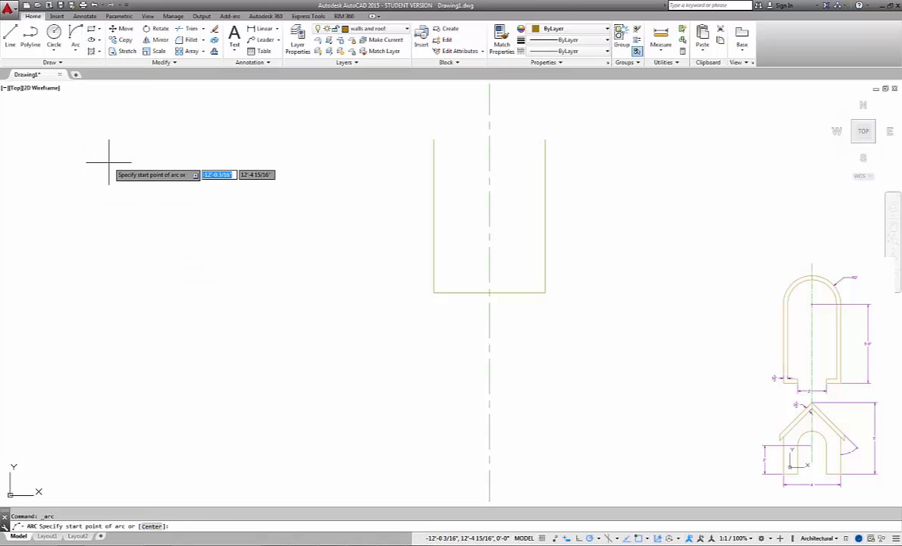
click(546, 140)
click(434, 140)
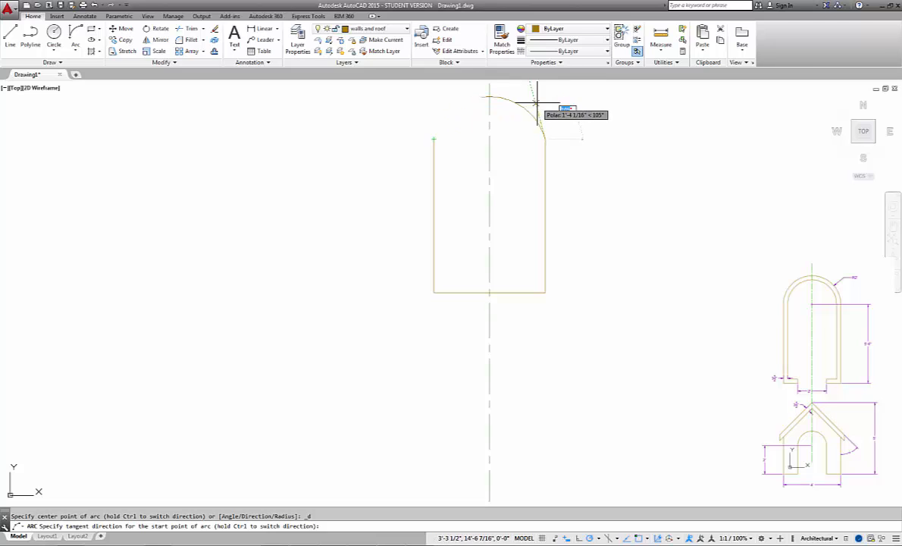
click(544, 101)
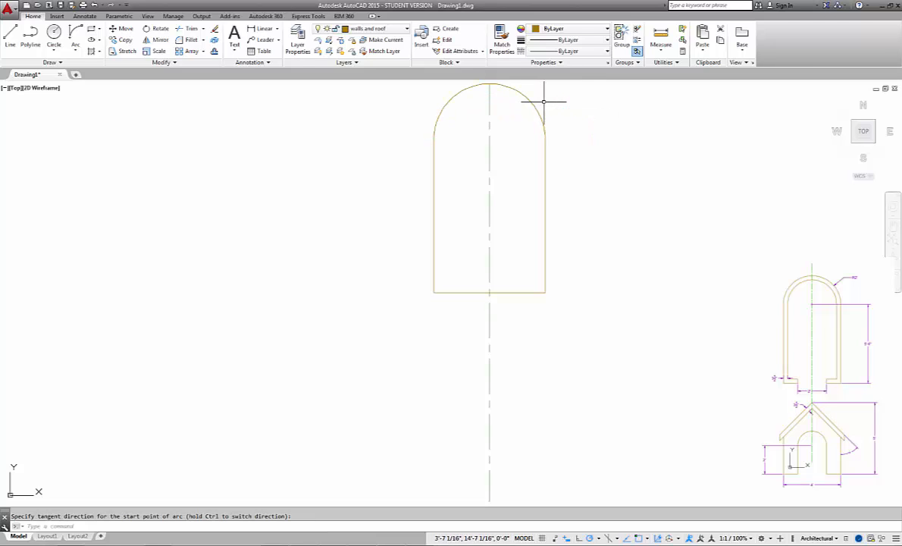
Stretch the centerline's upper end straight up about 1'-2 1/4" beyond the arc, and deselect it
middle_drag(594, 130, 576, 246)
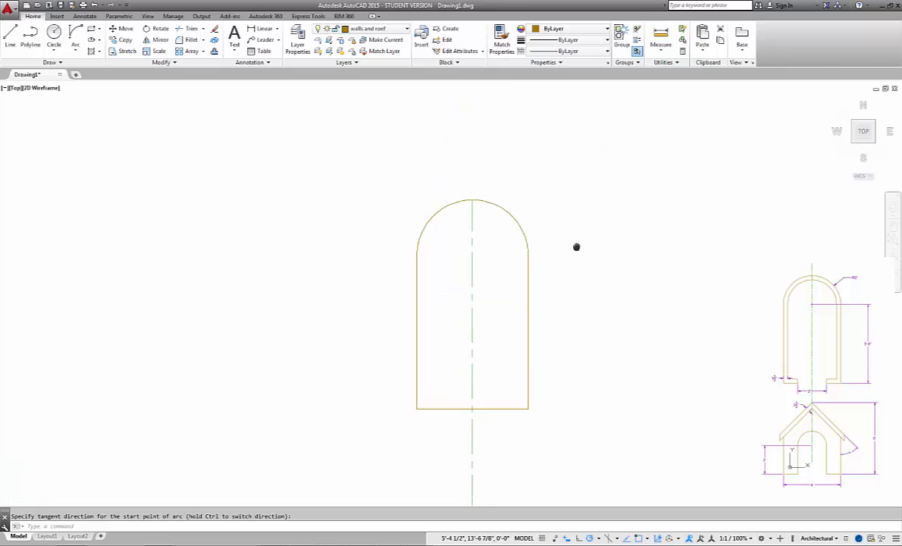
click(472, 211)
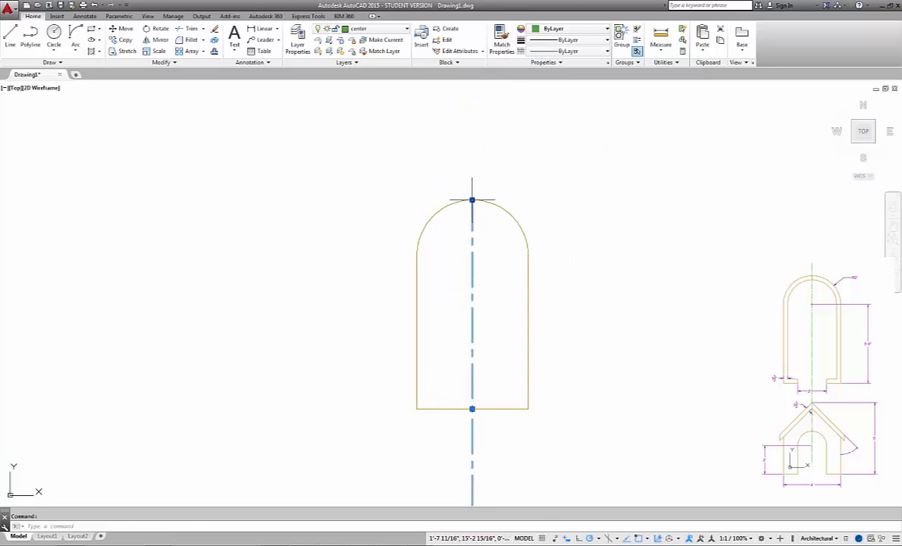
click(472, 200)
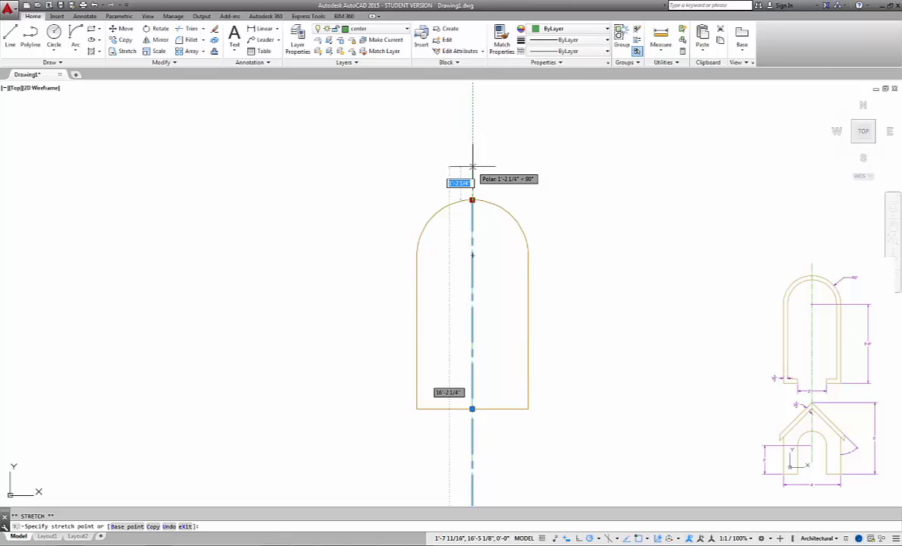
click(472, 166)
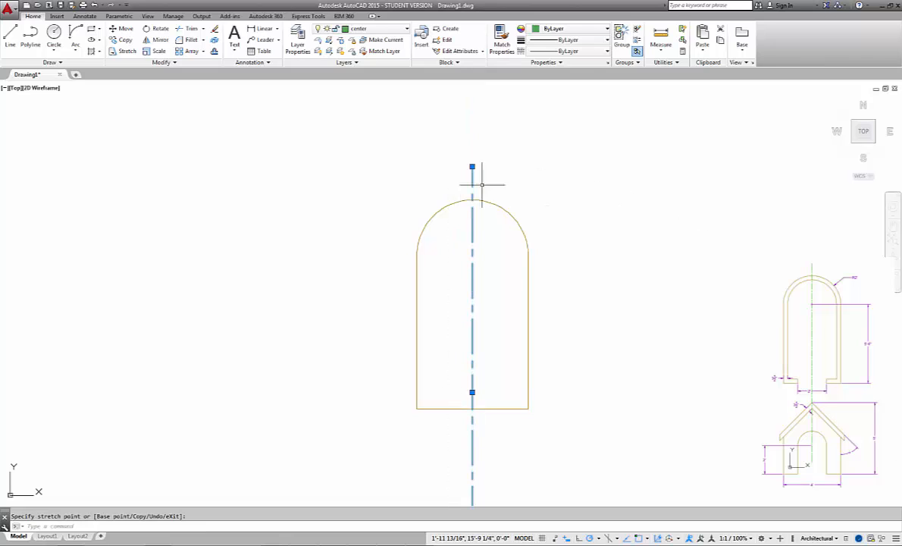
key(Escape)
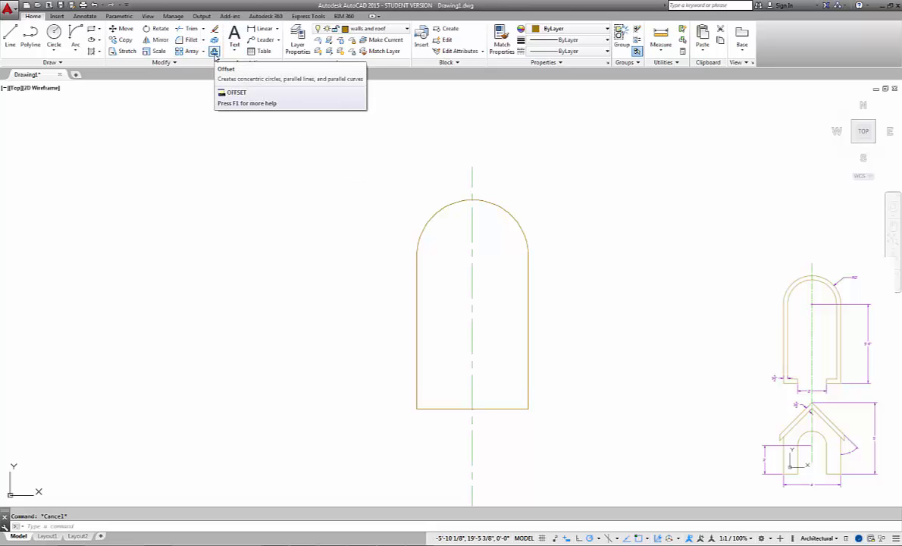
Offset the left half of the bottom wall line, the left wall line and the top arc 3.5" inward
click(215, 51)
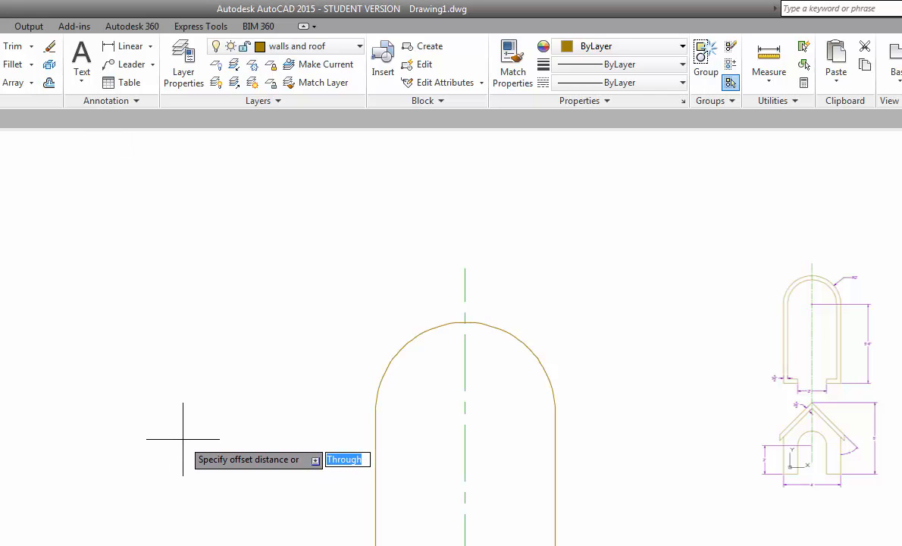
text(3.5)
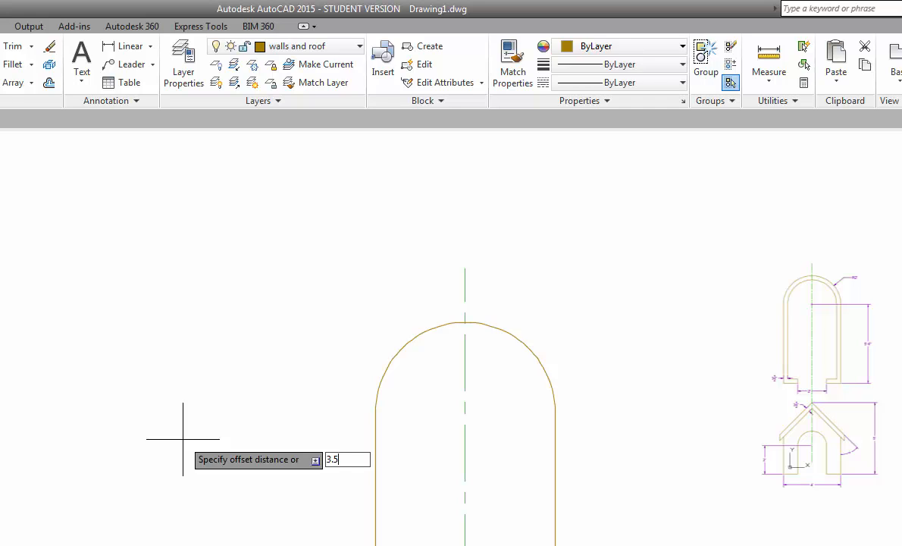
key(Return)
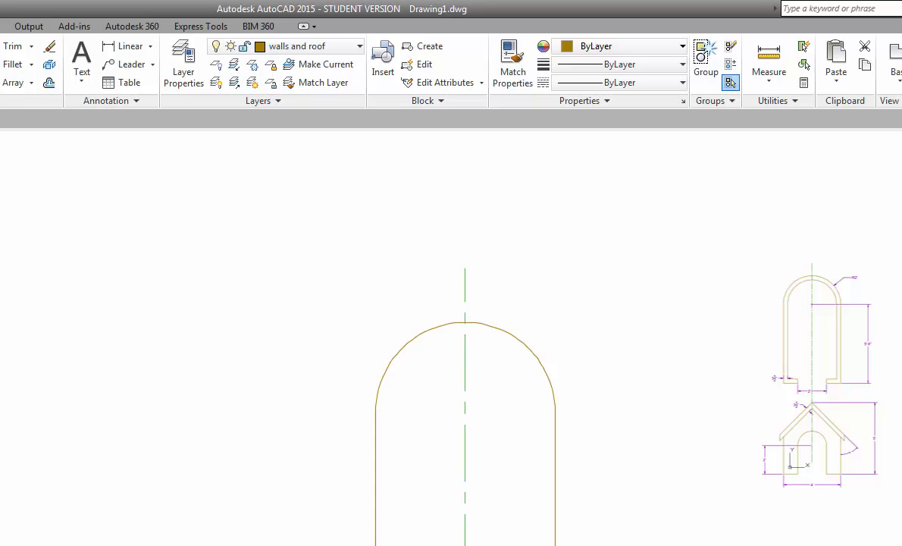
click(292, 525)
click(149, 324)
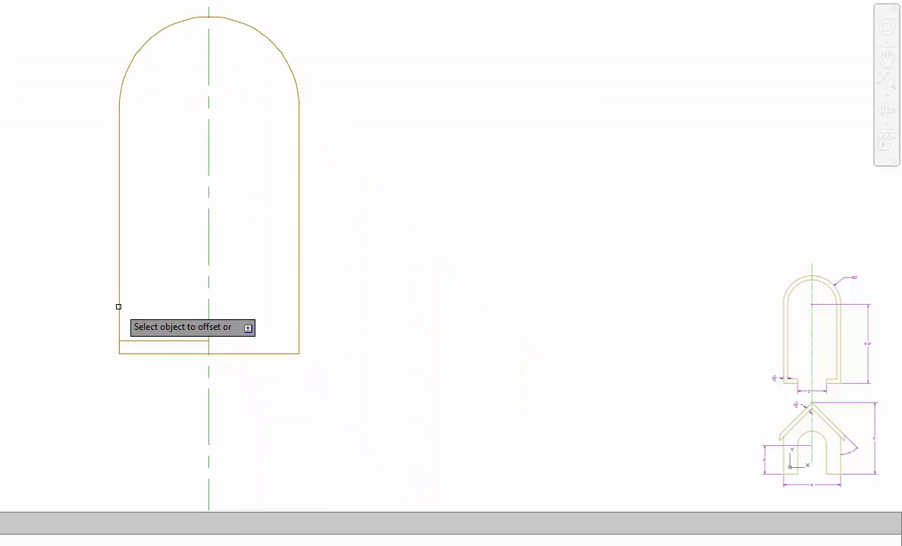
click(116, 308)
click(130, 299)
click(173, 26)
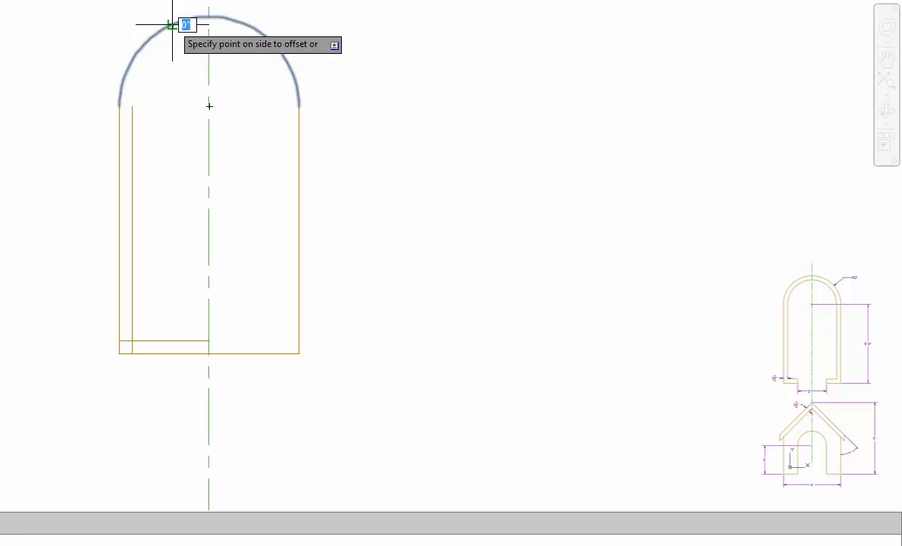
click(169, 44)
Offset the right wall line and the right half of the bottom line inward by the same distance, and finish the offset
click(299, 147)
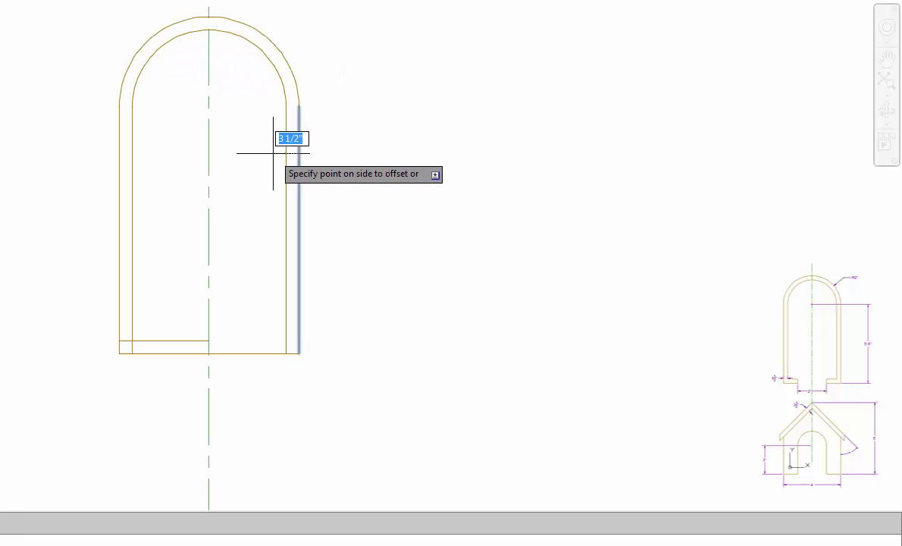
click(272, 151)
click(255, 352)
click(262, 333)
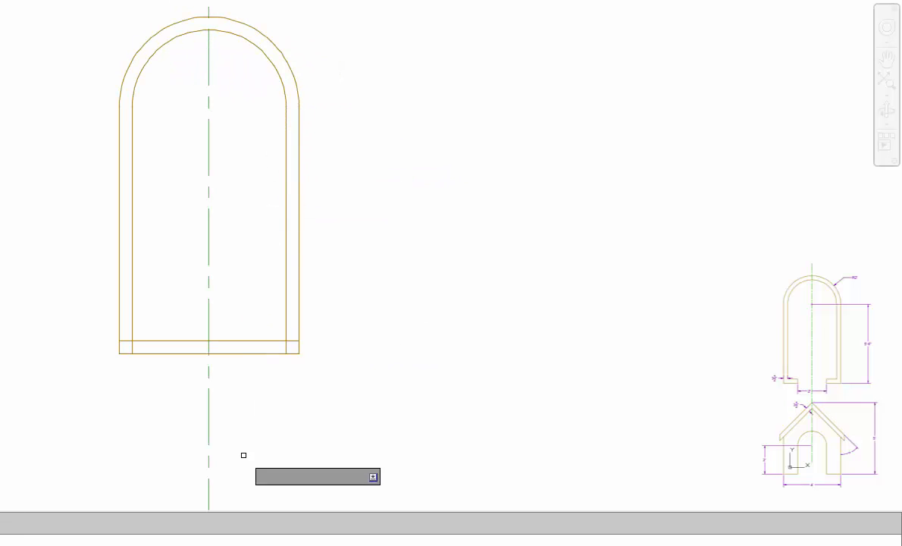
right_click(389, 294)
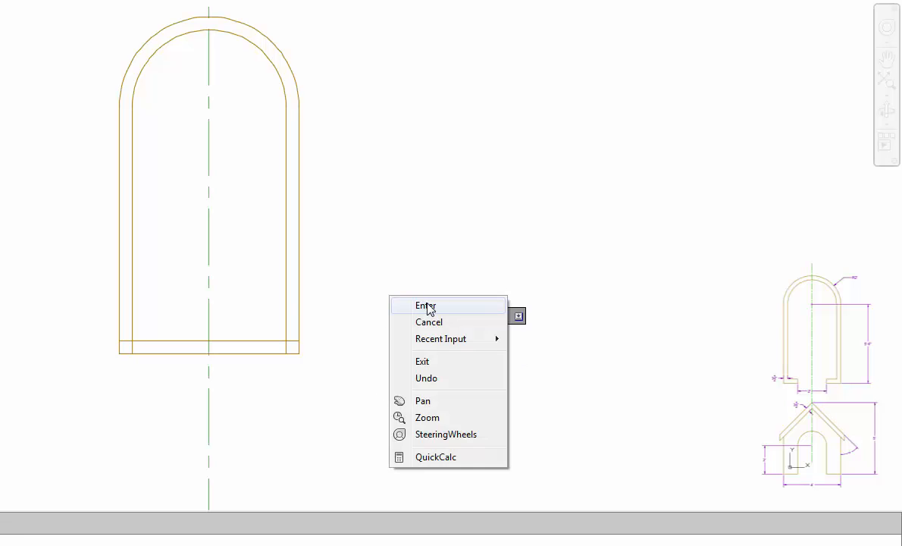
click(429, 306)
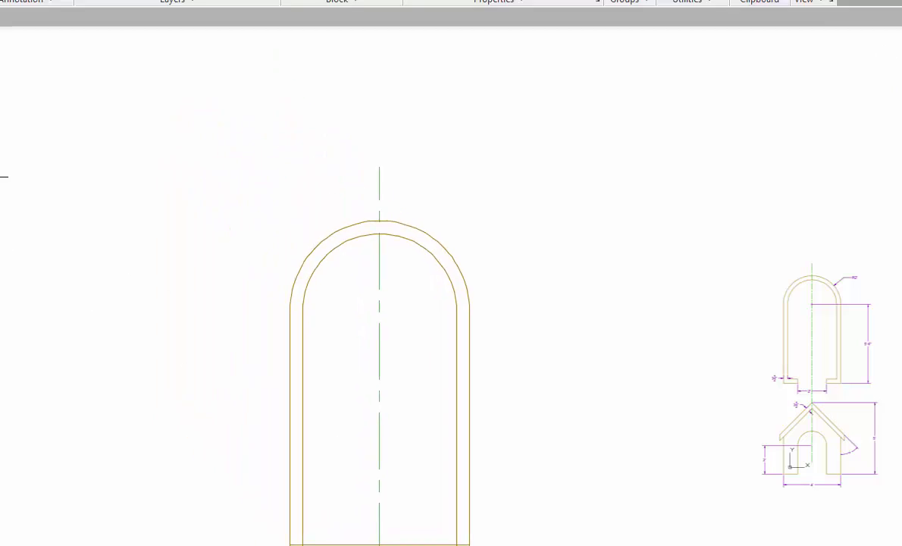
Offset the centerline 12" to both sides to locate the edges of the door opening
click(49, 83)
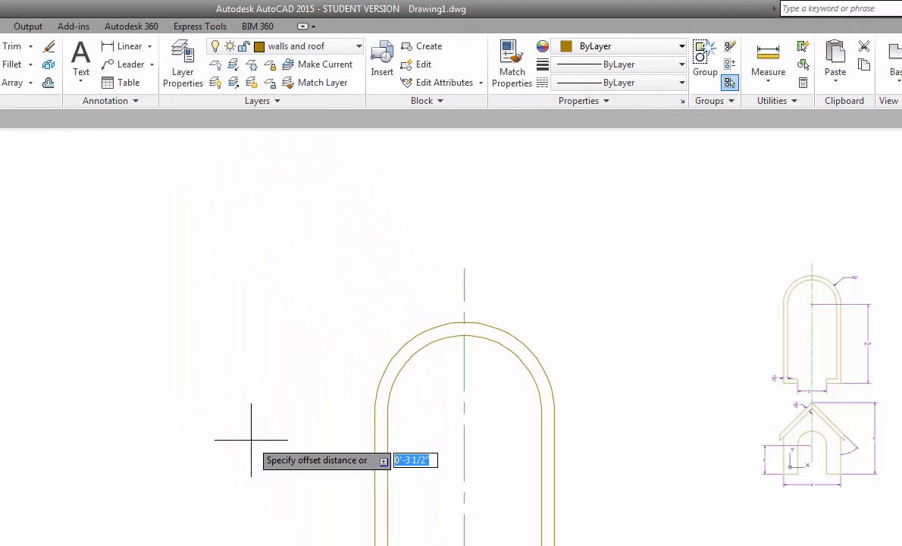
text(12)
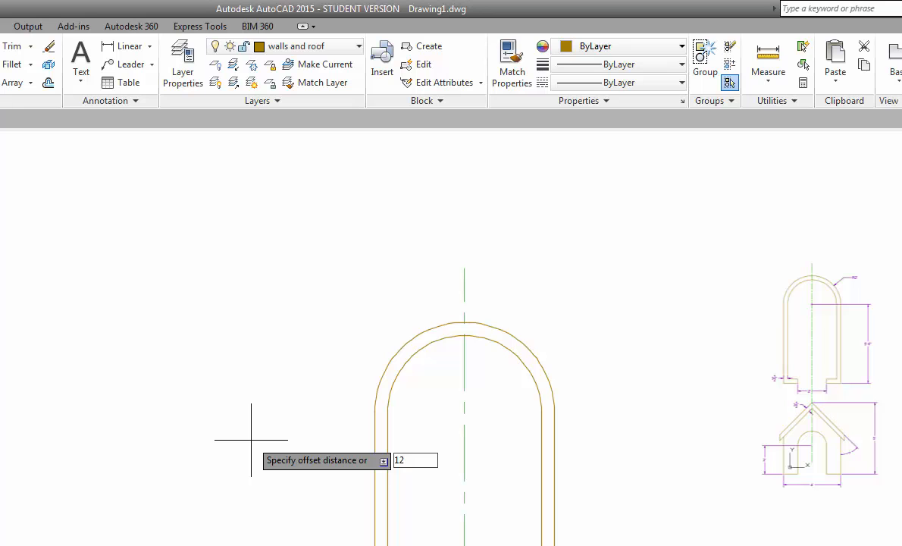
key(Return)
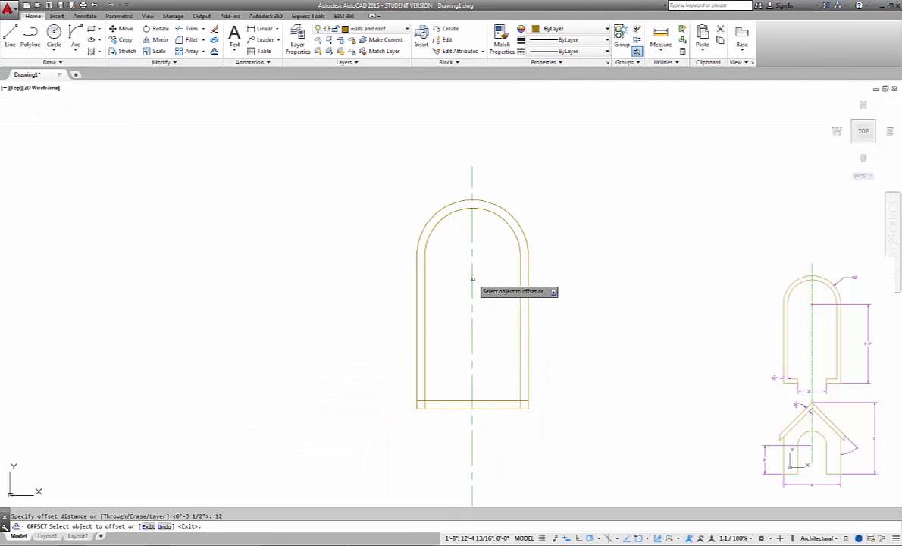
click(470, 278)
click(468, 284)
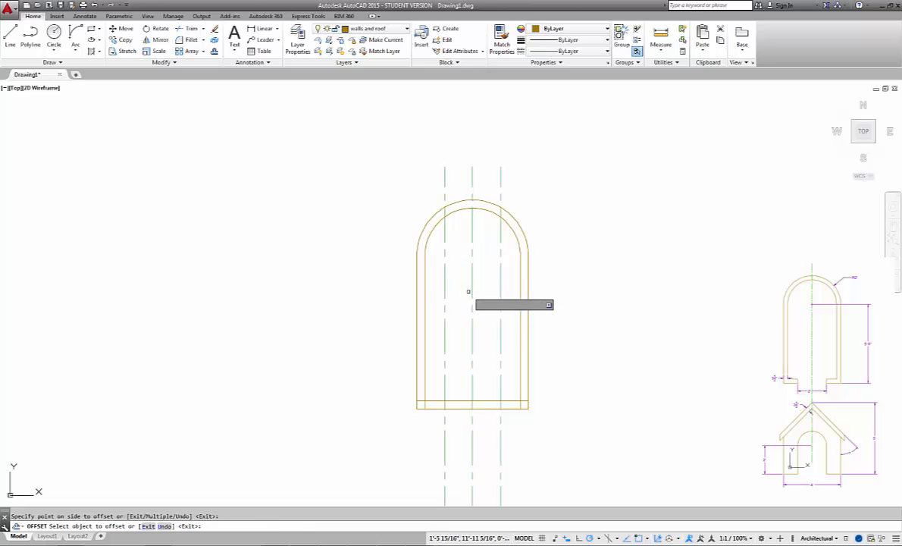
Draw the left door jamb line between the inner and outer bottom wall lines, along the left offset centerline
scroll(510, 426, up, 2)
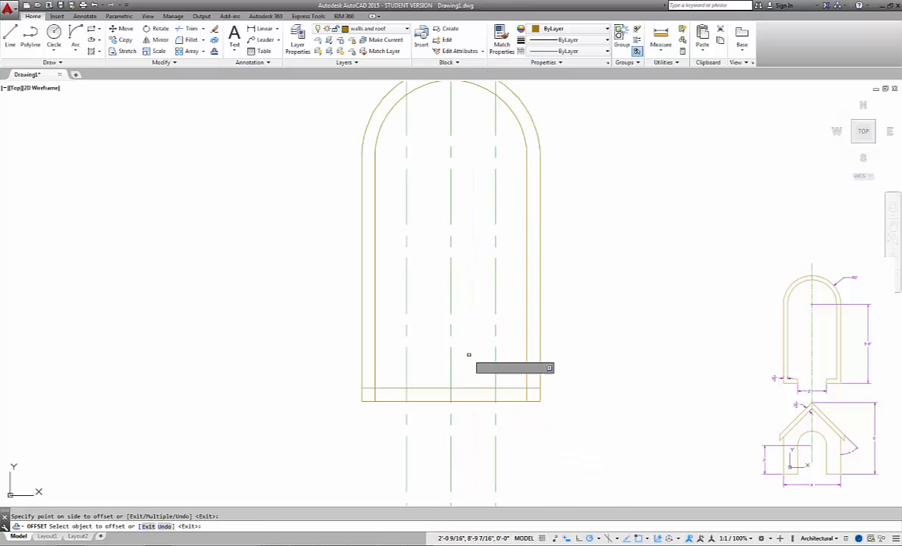
click(11, 35)
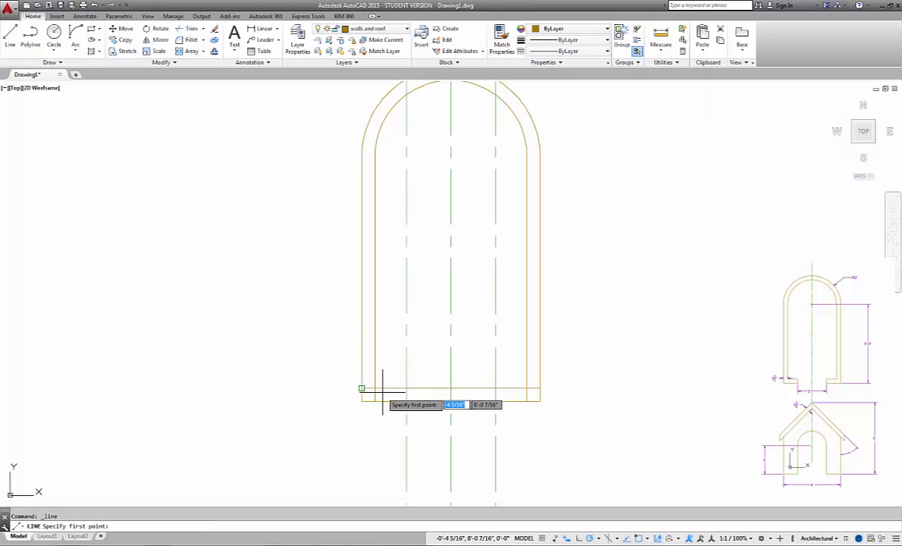
click(404, 392)
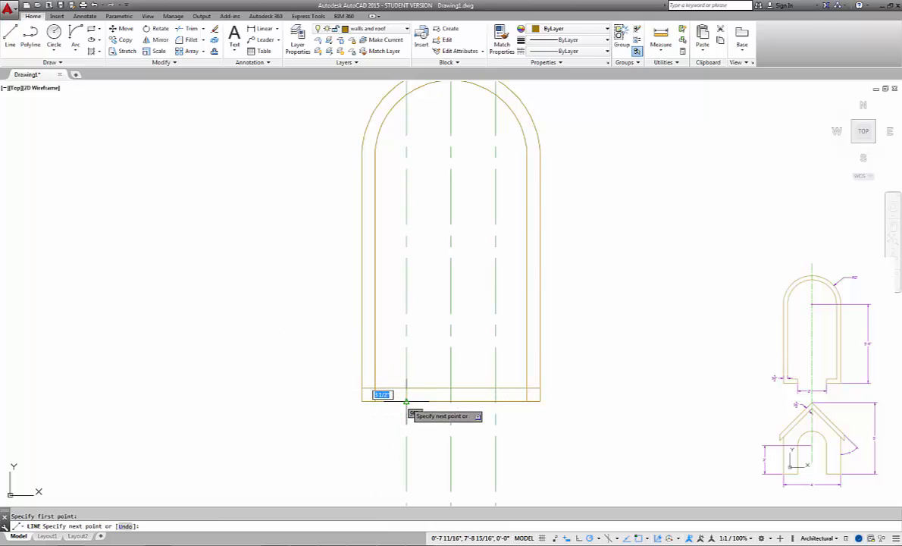
right_click(419, 410)
click(439, 416)
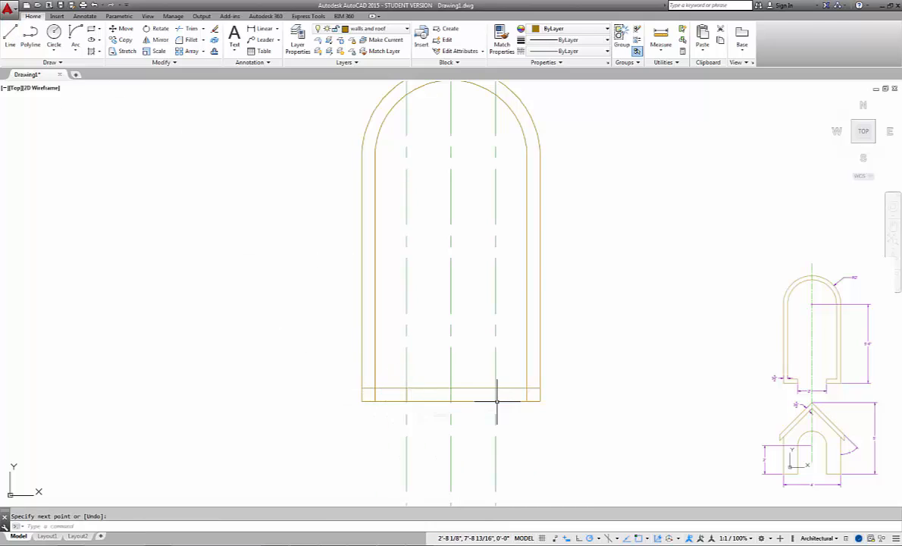
Draw the right door jamb line between the inner and outer bottom wall lines, along the right offset centerline
right_click(503, 214)
click(534, 220)
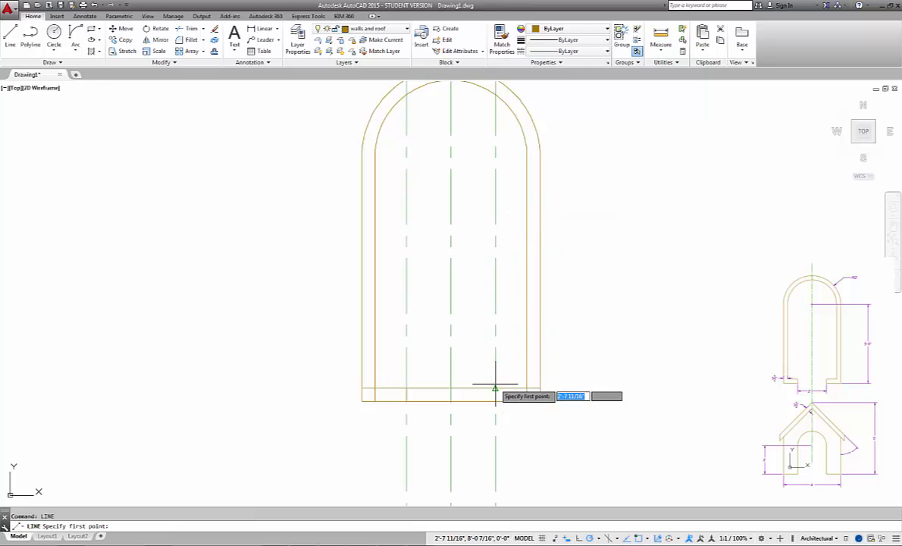
click(497, 395)
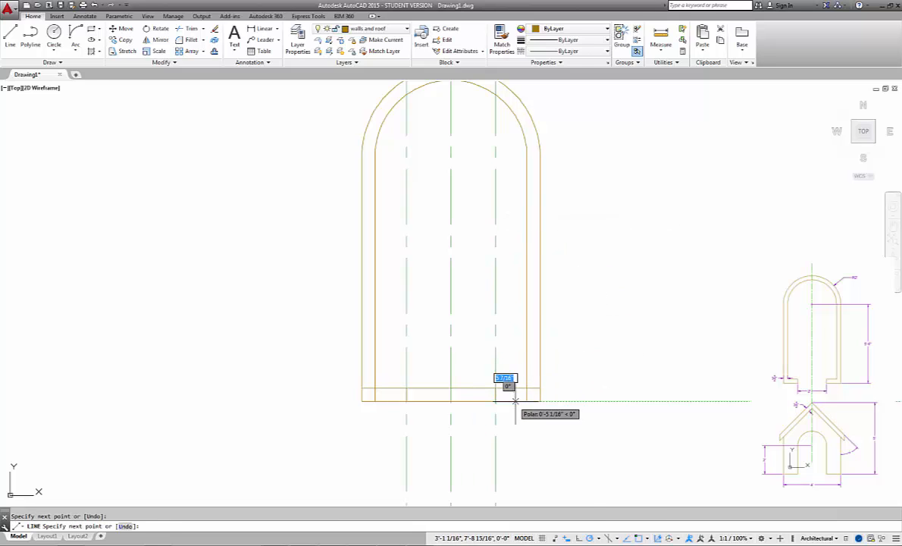
right_click(515, 402)
click(535, 410)
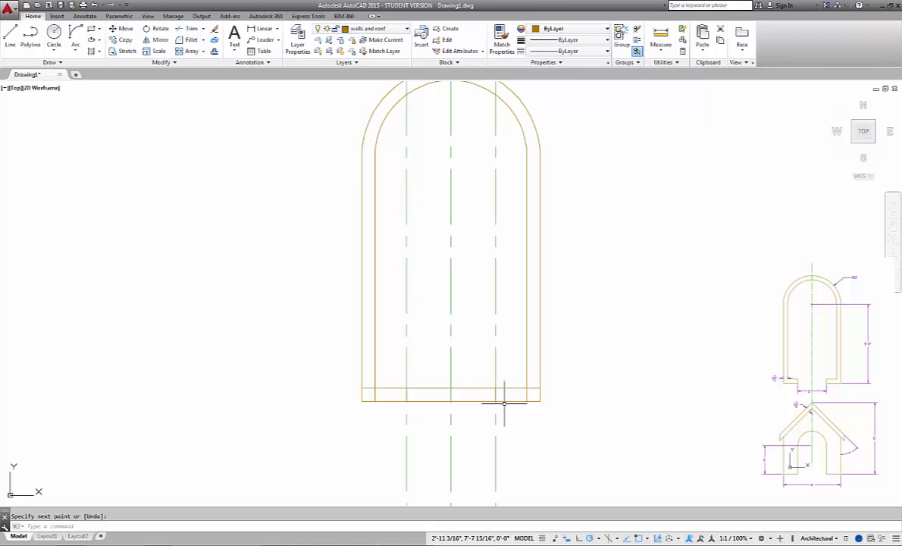
Delete the two offset centerlines, keeping the original centerline in the middle
click(494, 352)
click(407, 348)
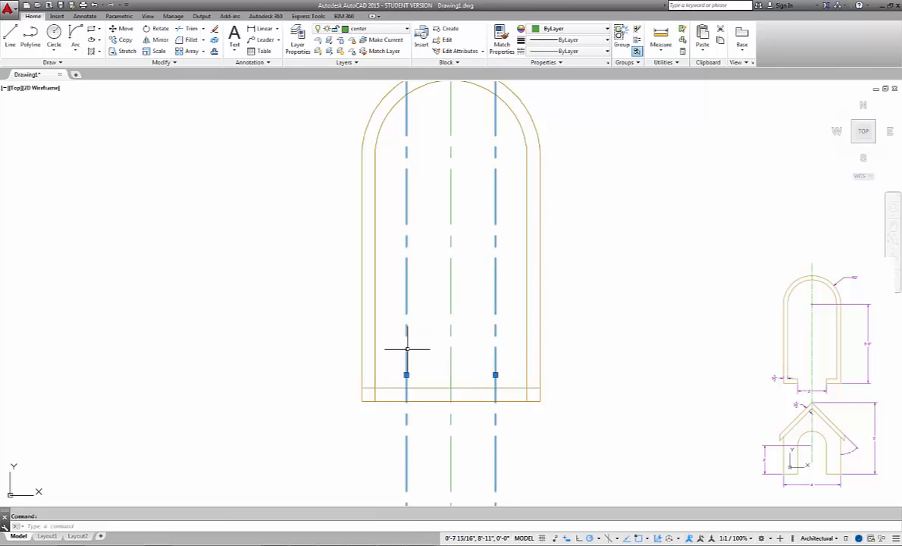
key(Delete)
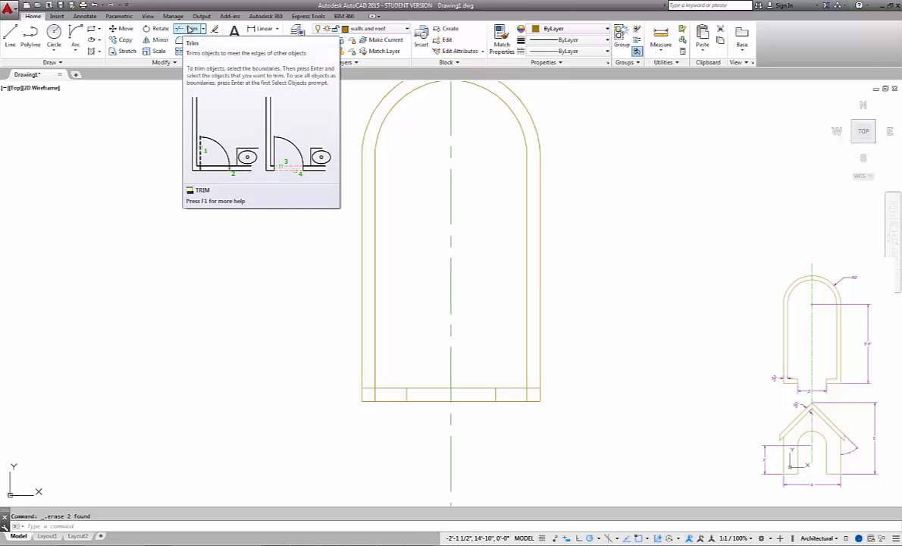
Trim the inner and outer bottom wall lines between the two jamb lines to open the doorway
click(190, 29)
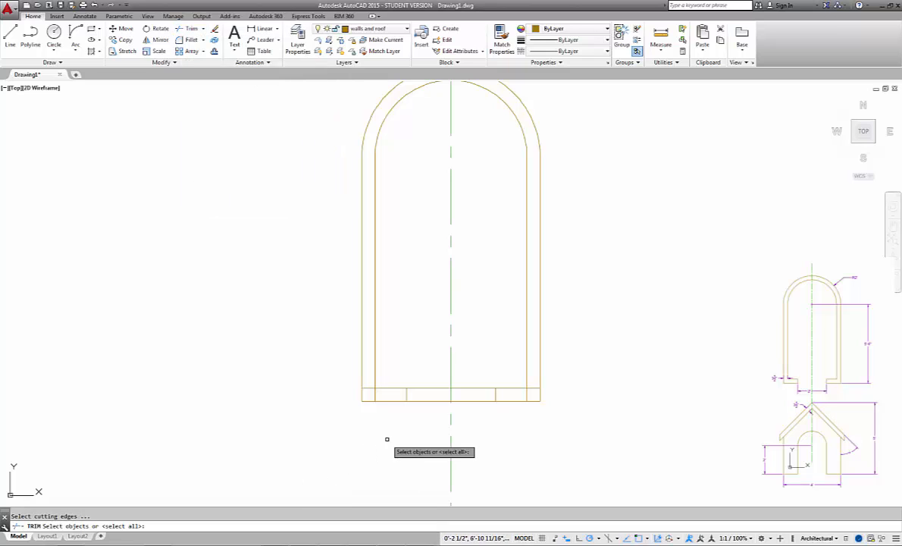
click(407, 395)
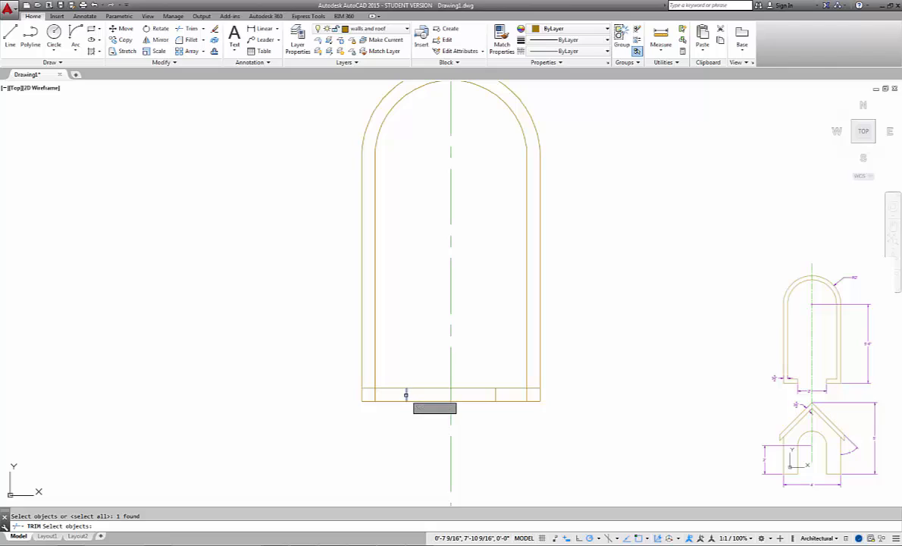
click(496, 395)
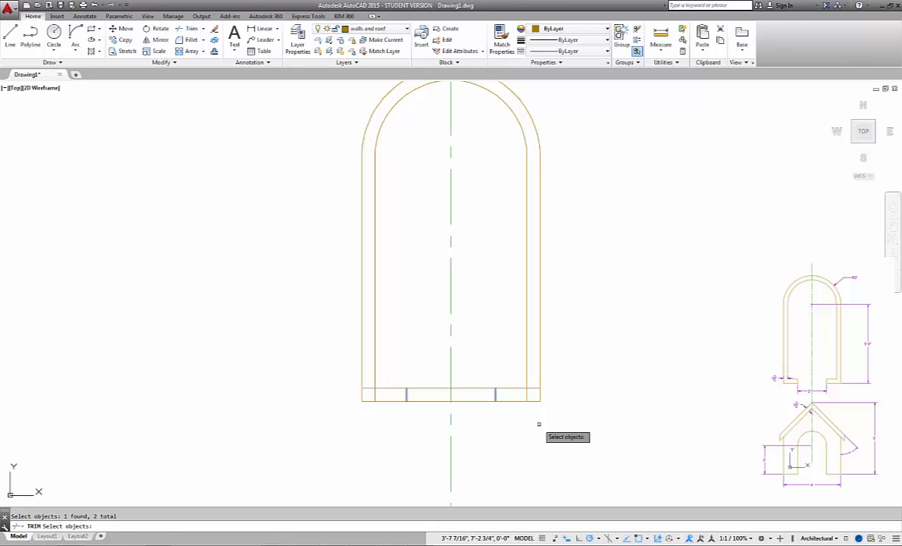
key(Return)
click(483, 400)
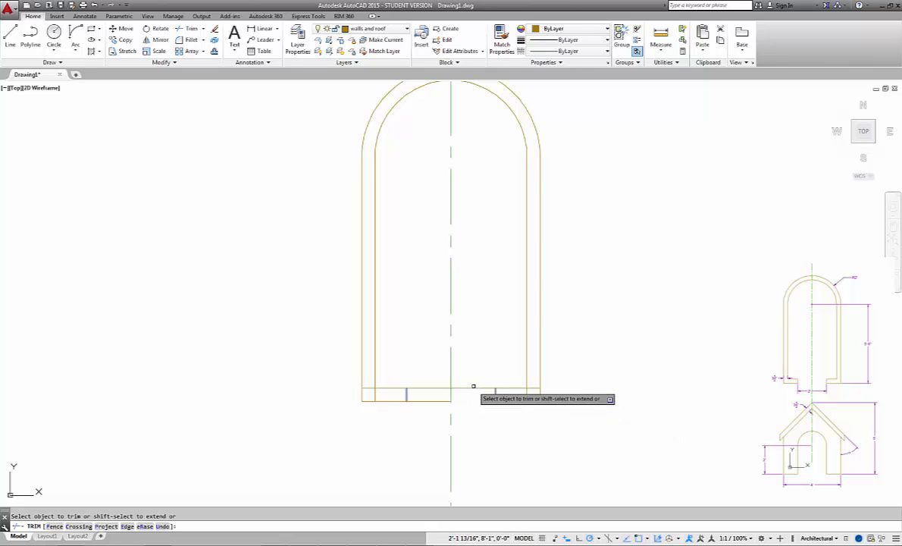
click(473, 387)
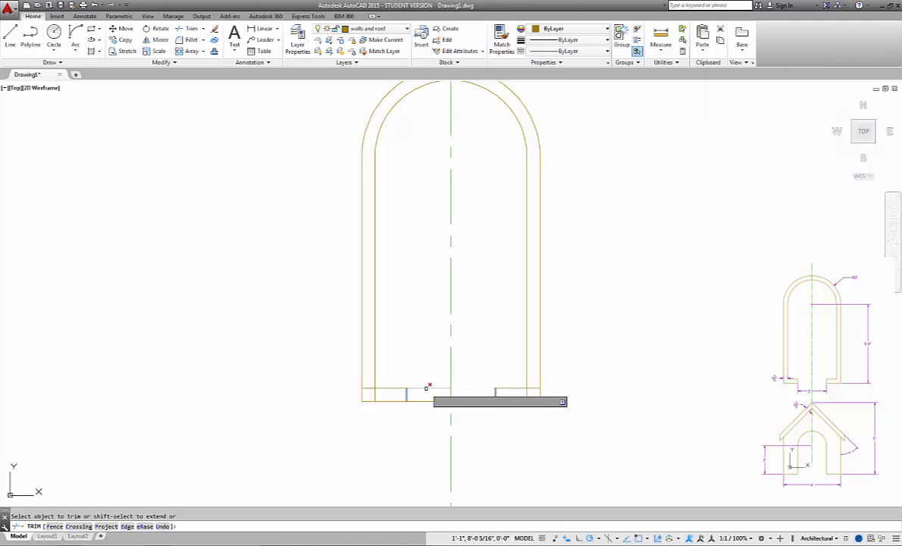
click(426, 388)
click(430, 401)
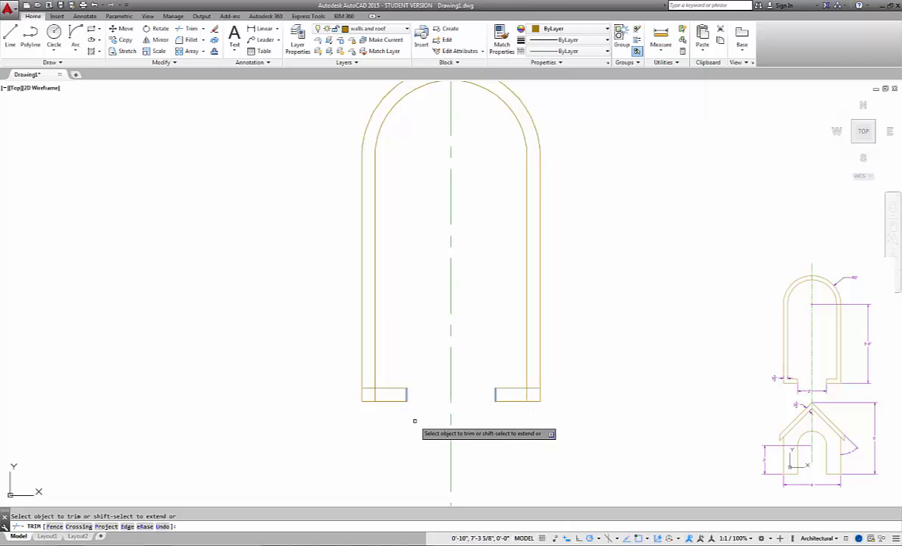
right_click(415, 421)
click(453, 298)
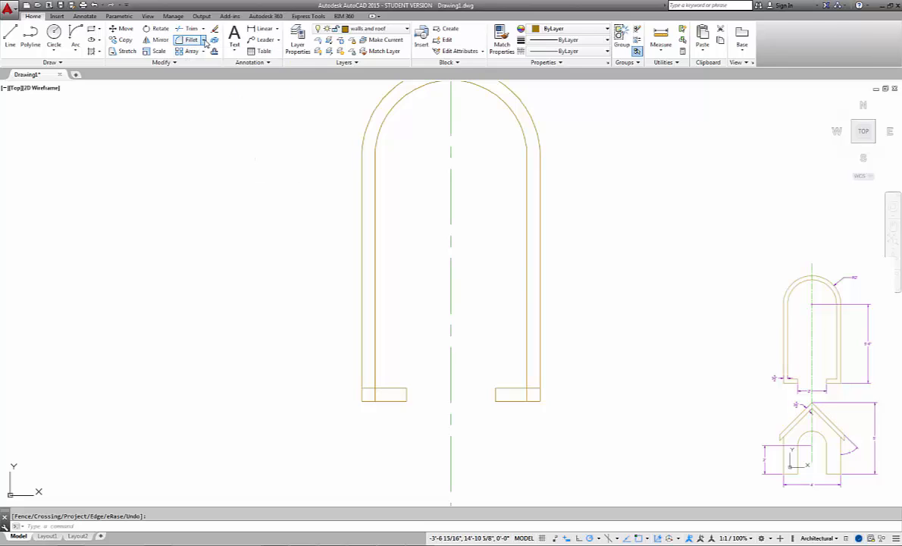
Fillet the left wall's inner vertical and inner bottom lines into a square corner
click(201, 41)
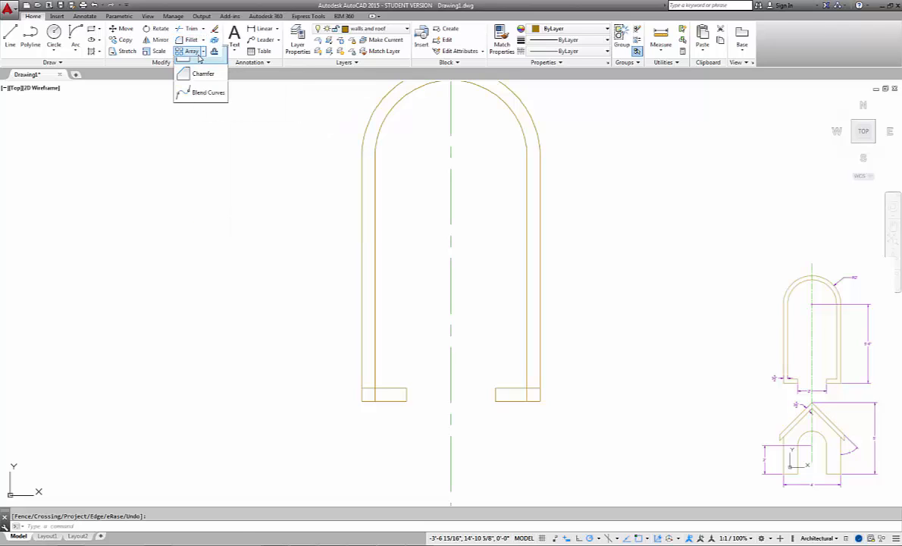
click(191, 54)
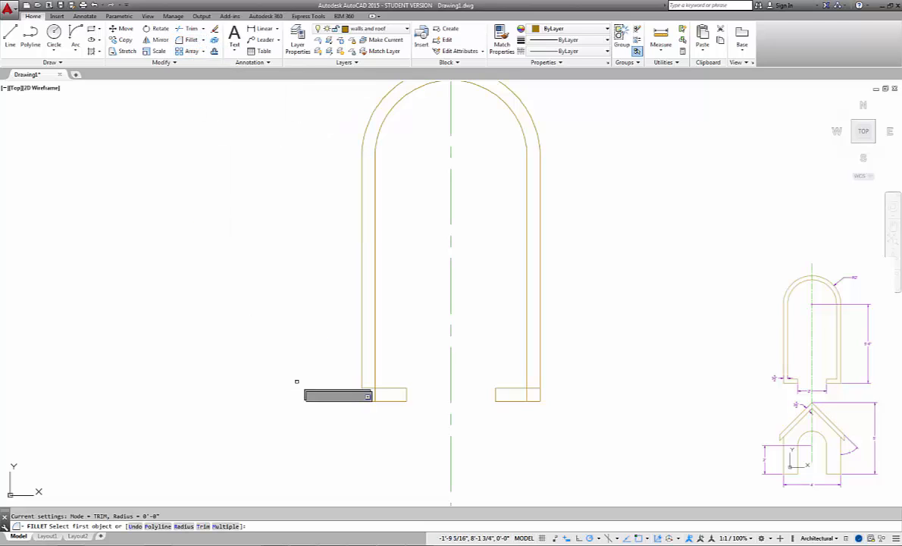
click(389, 387)
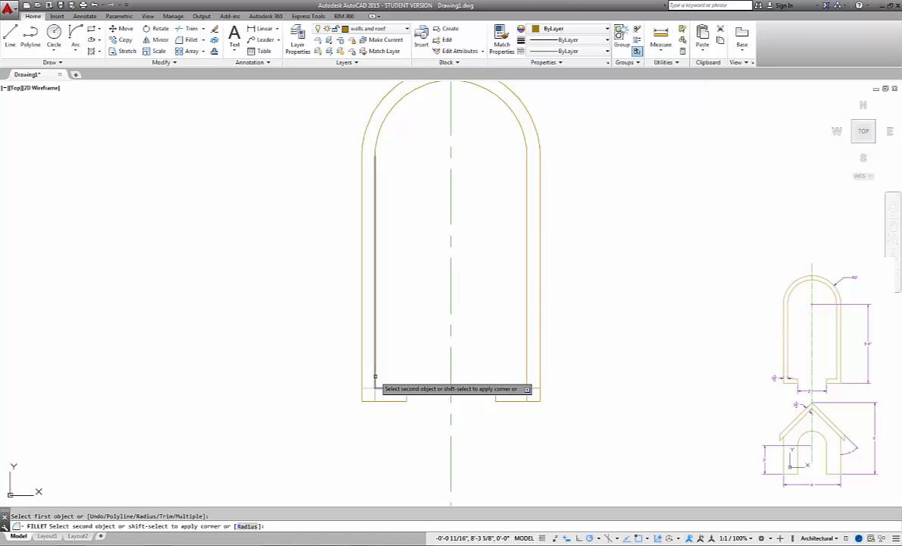
click(374, 386)
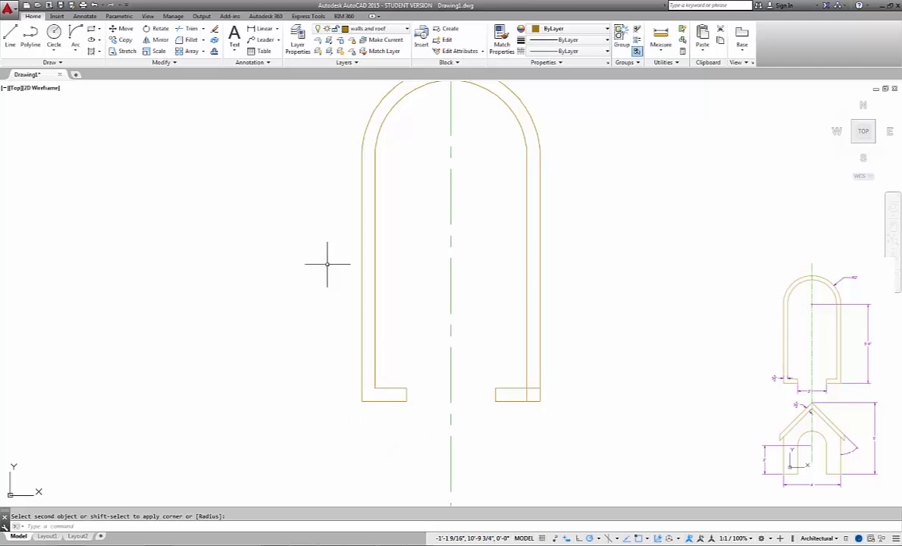
Chamfer the right wall's inner vertical and inner bottom lines with zero distances into a square corner
click(203, 40)
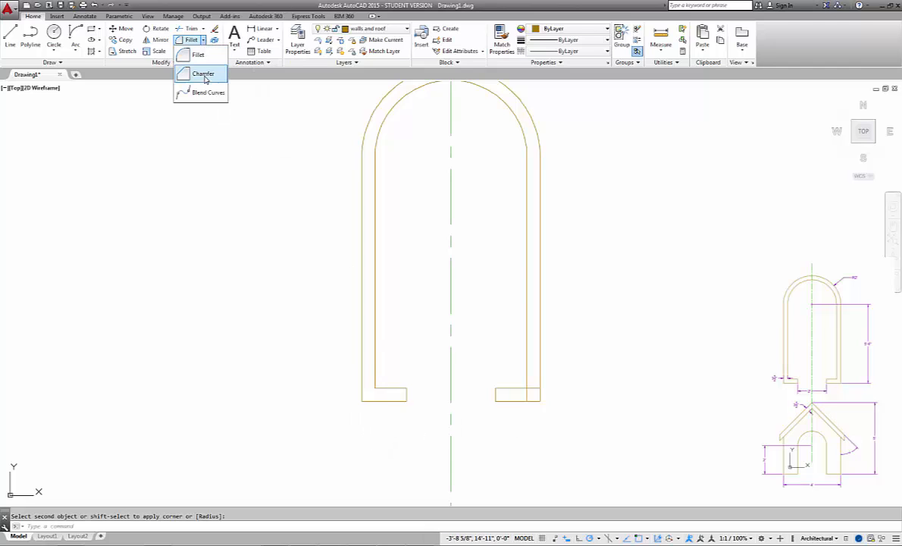
click(203, 76)
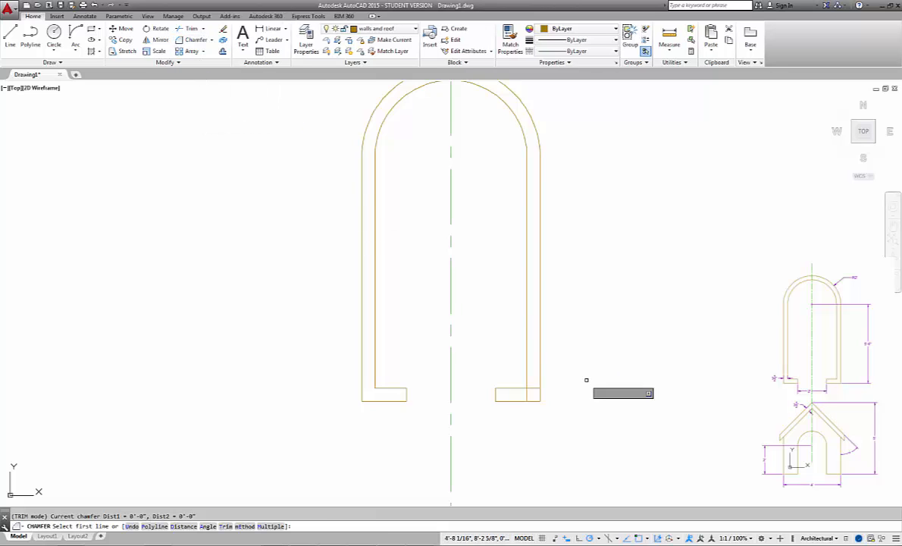
click(527, 368)
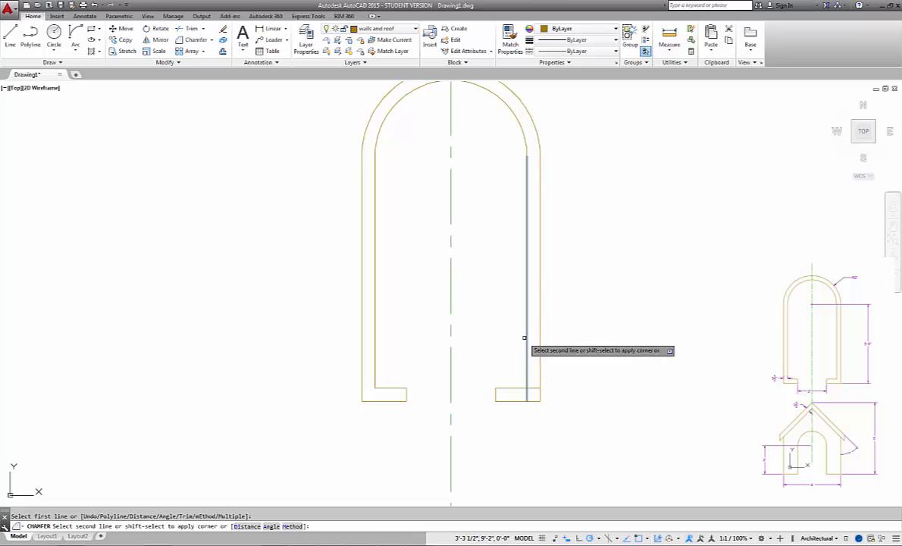
click(508, 388)
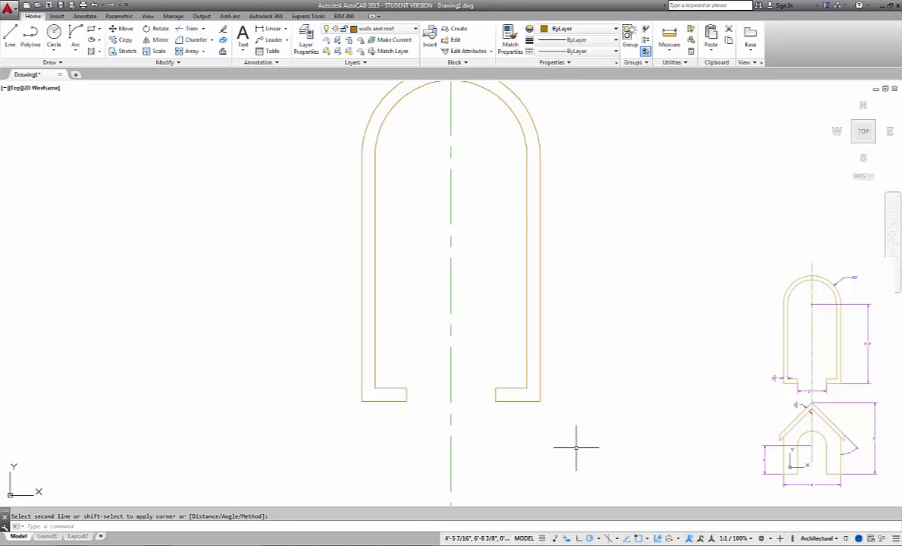
Draw the elevation's baseline below the plan between the outer wall alignments, and a 5' vertical line up from its right end
scroll(576, 447, down, 2)
middle_drag(578, 438, 530, 332)
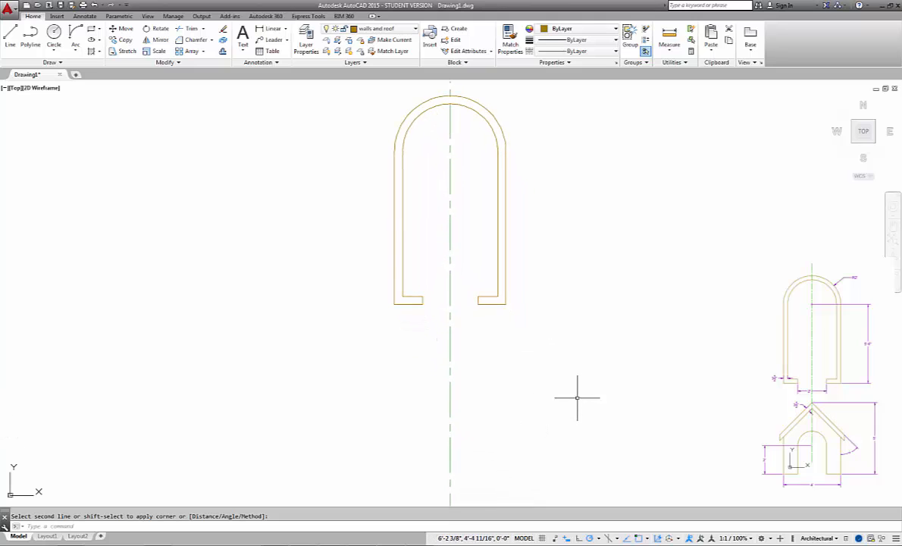
middle_drag(576, 397, 570, 312)
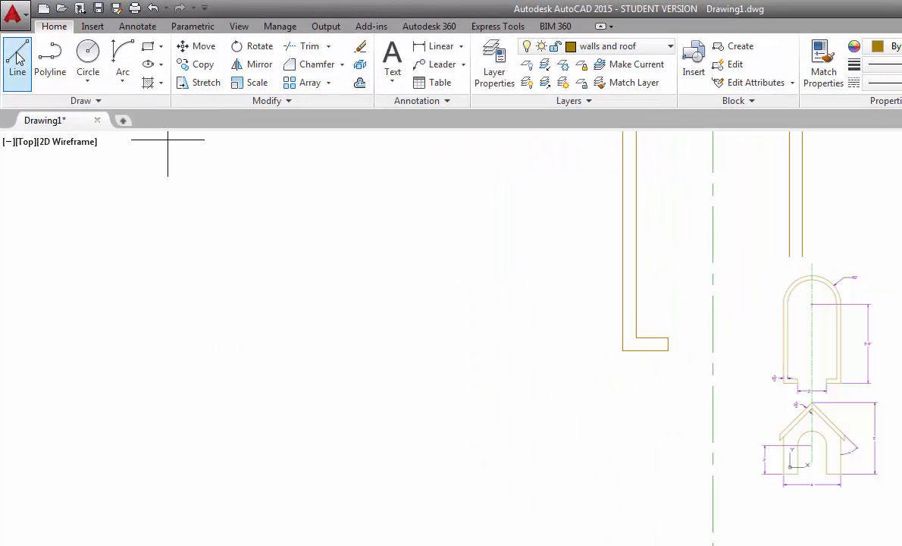
click(19, 59)
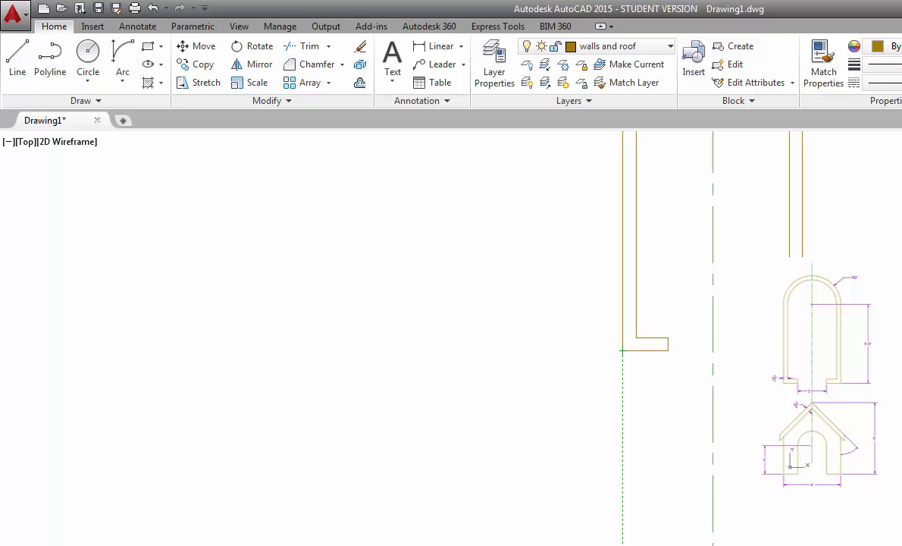
click(386, 421)
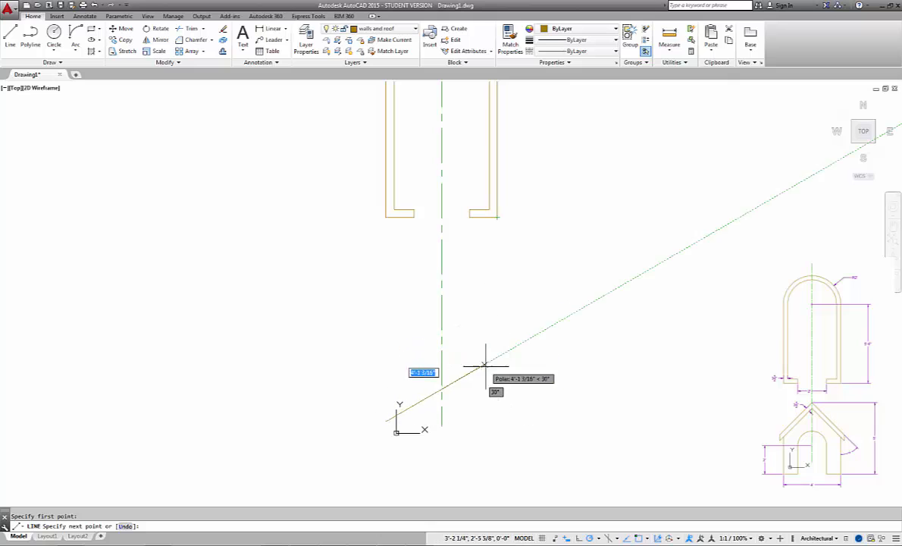
click(497, 420)
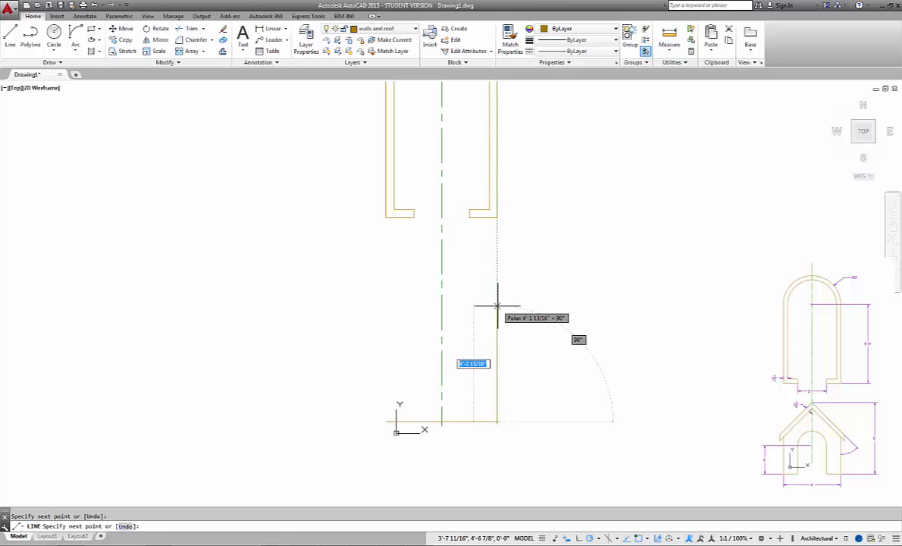
text(5')
key(Return)
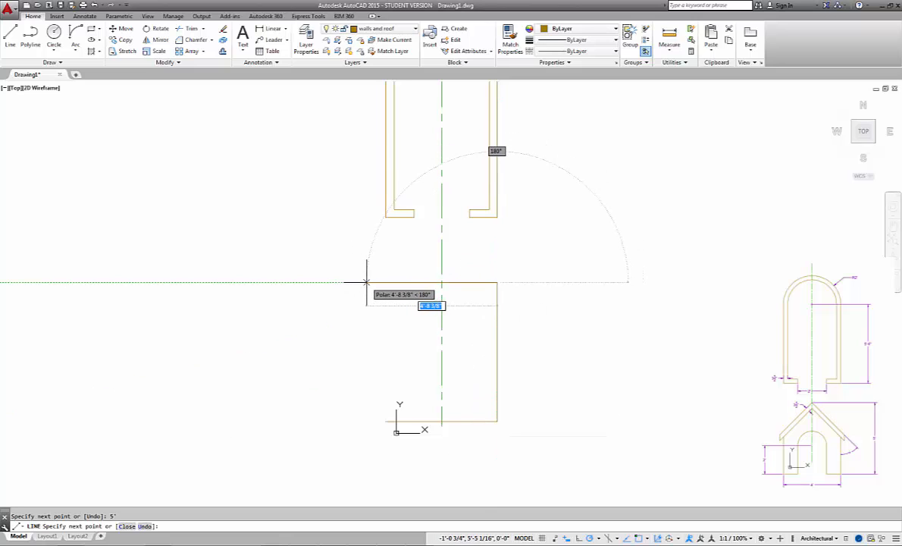
Draw a 4' horizontal line leftward across the elevation's top and close the rectangle down to the baseline's left end
text(4)
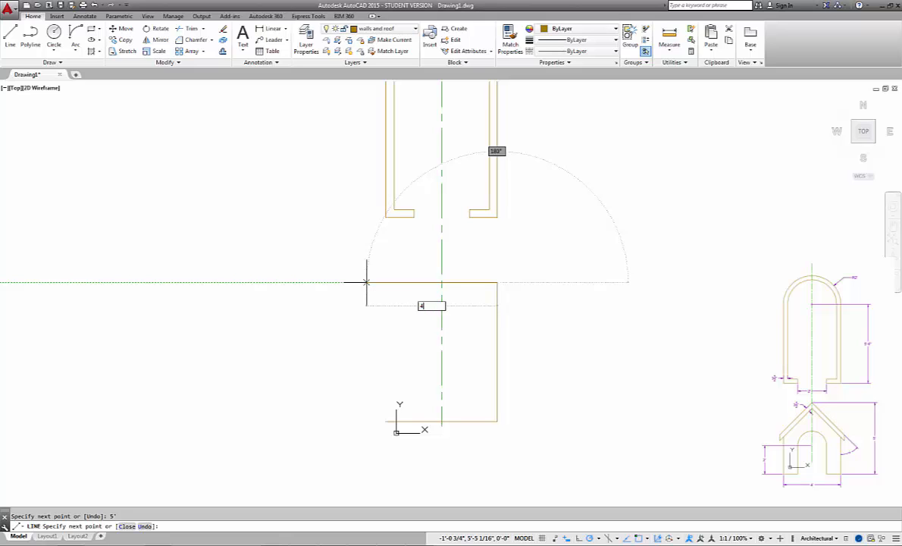
text(')
key(Return)
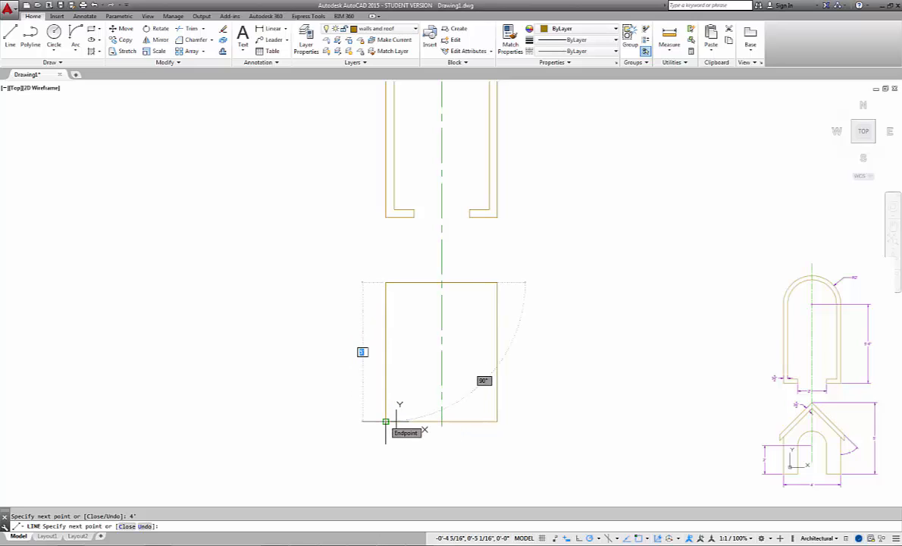
click(386, 421)
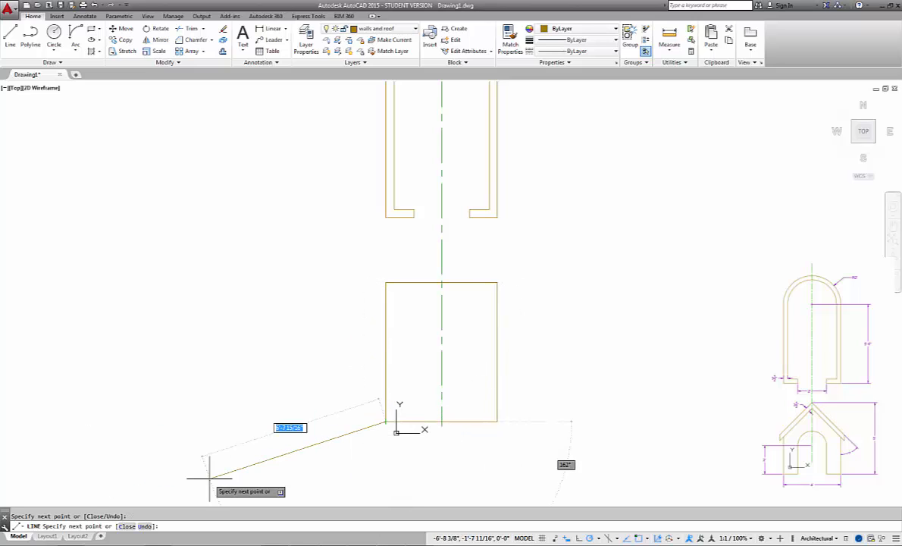
right_click(260, 468)
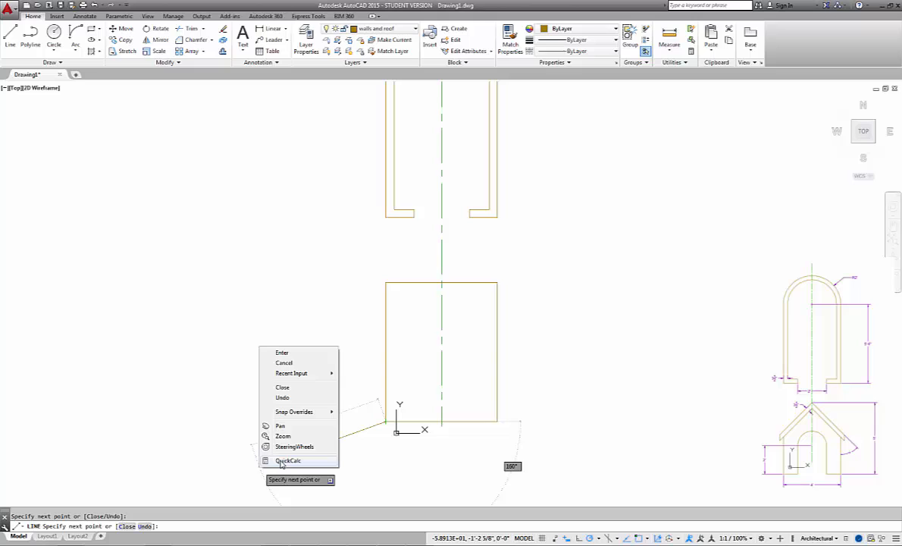
click(282, 353)
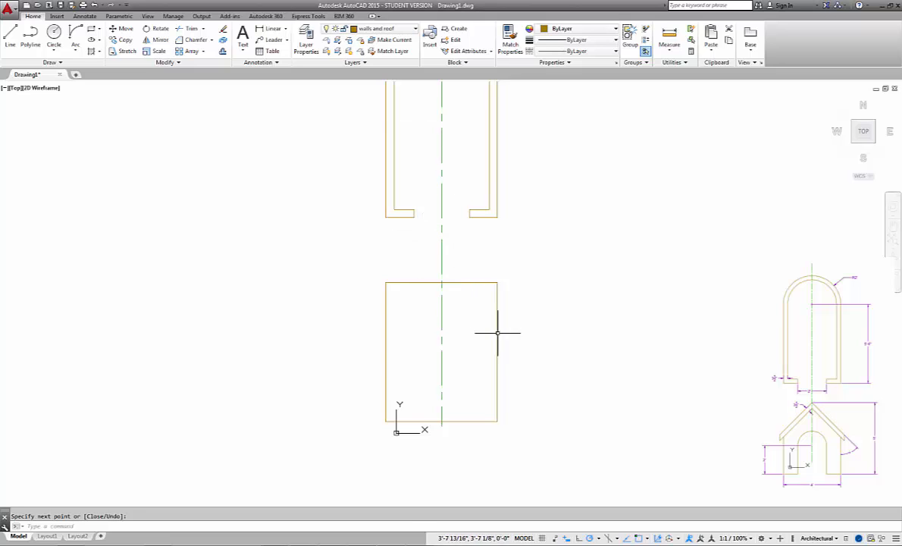
Draw the right roof slope from the centerline at the rectangle's top edge, about 4'-6" long at 315°, past the right wall
click(13, 42)
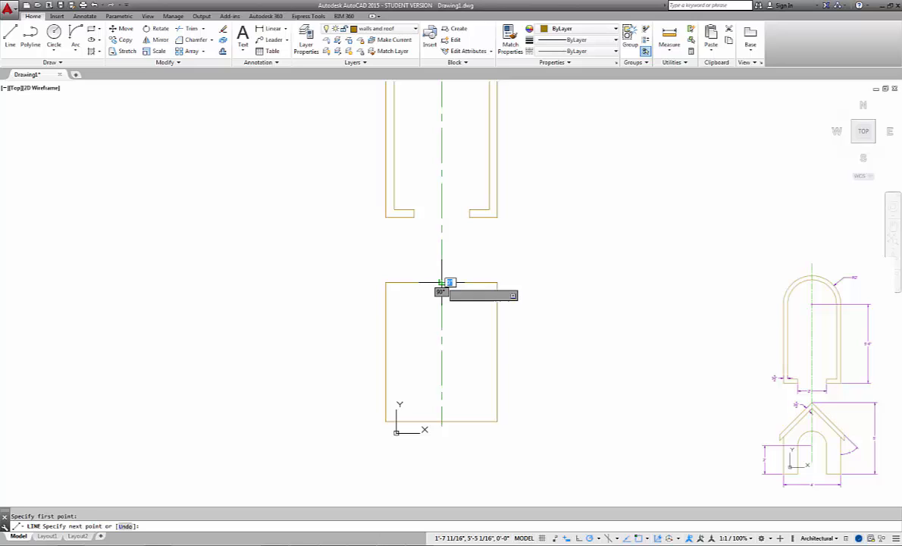
click(442, 282)
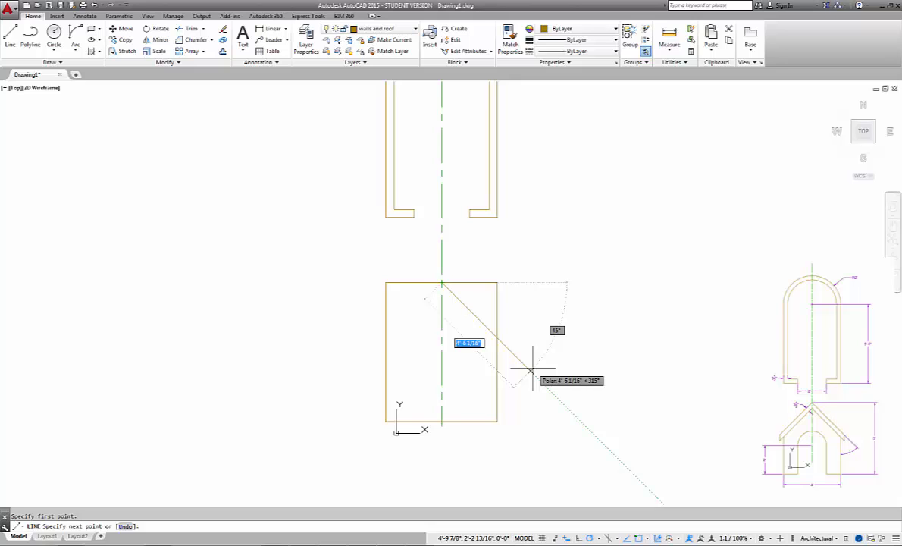
click(531, 370)
right_click(615, 334)
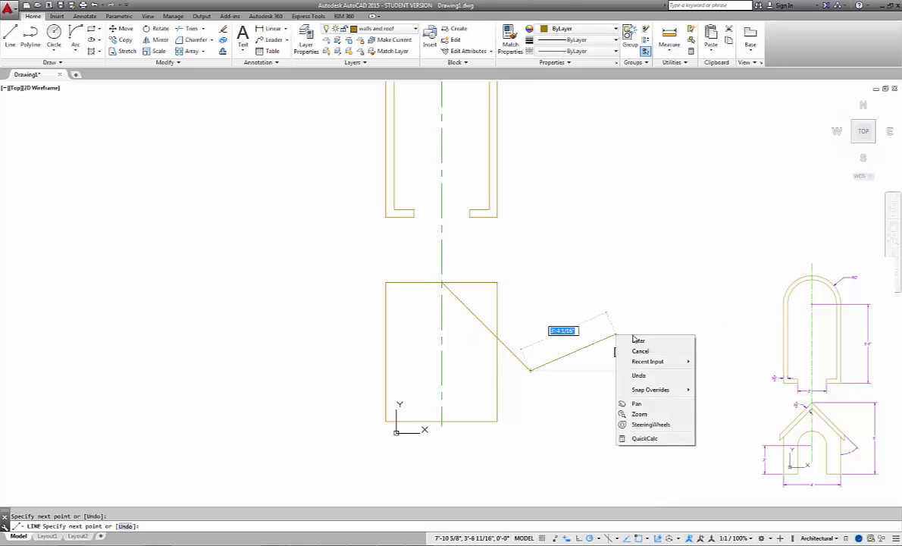
click(638, 341)
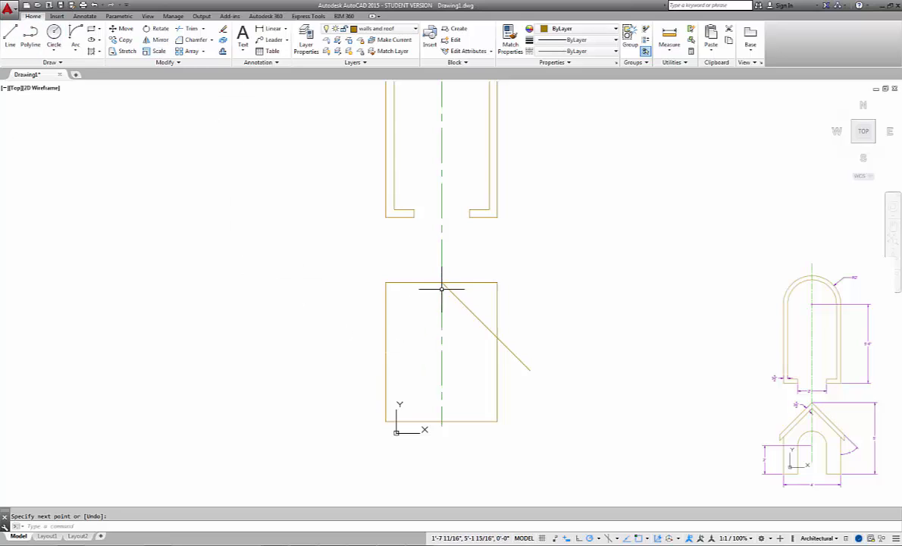
Draw the left roof slope from the roof peak, 45° down to the left and past the left wall
click(10, 37)
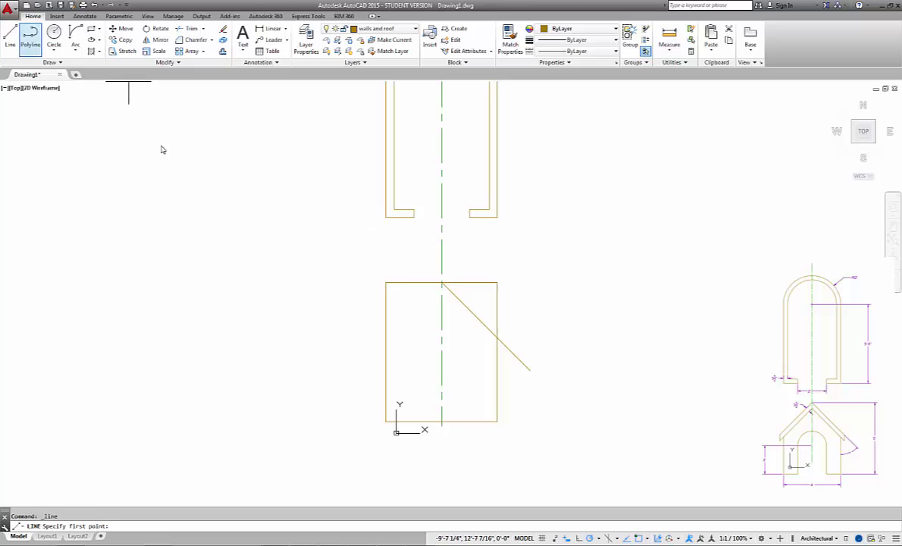
click(441, 282)
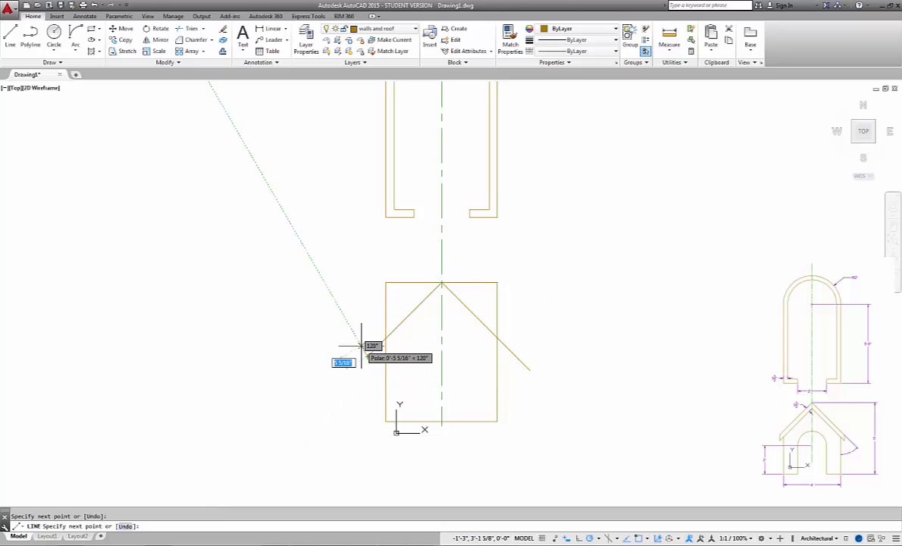
right_click(360, 341)
click(383, 353)
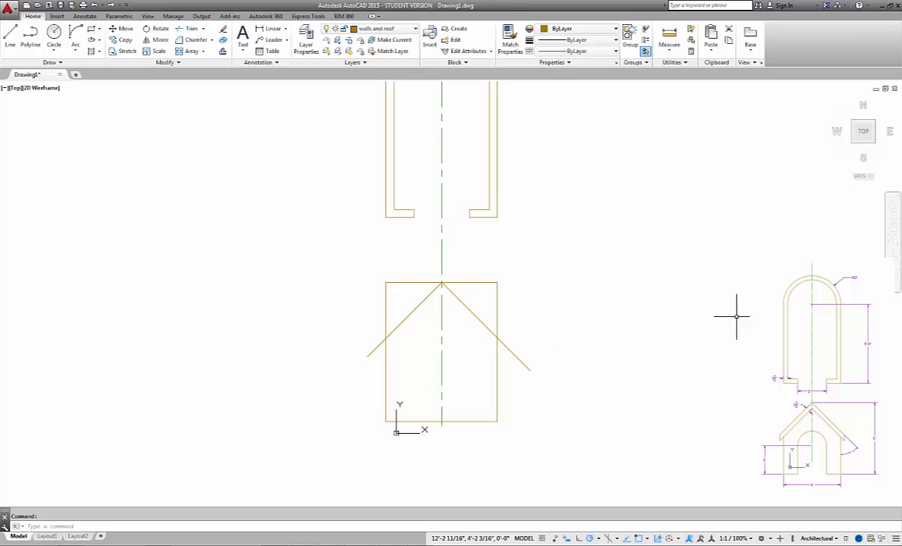
Trim both elevation walls above the roof slopes and the right half of the top line, using the two slopes as cutting edges
click(189, 28)
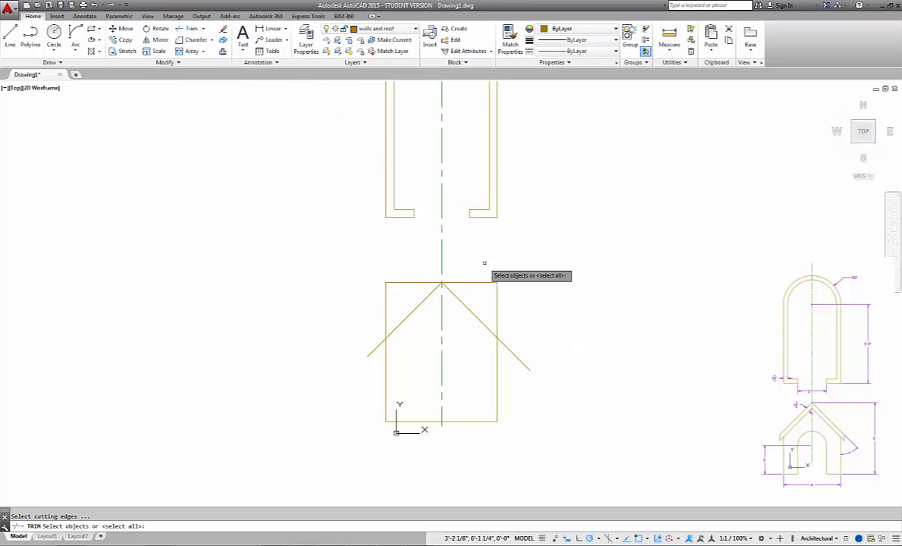
click(475, 317)
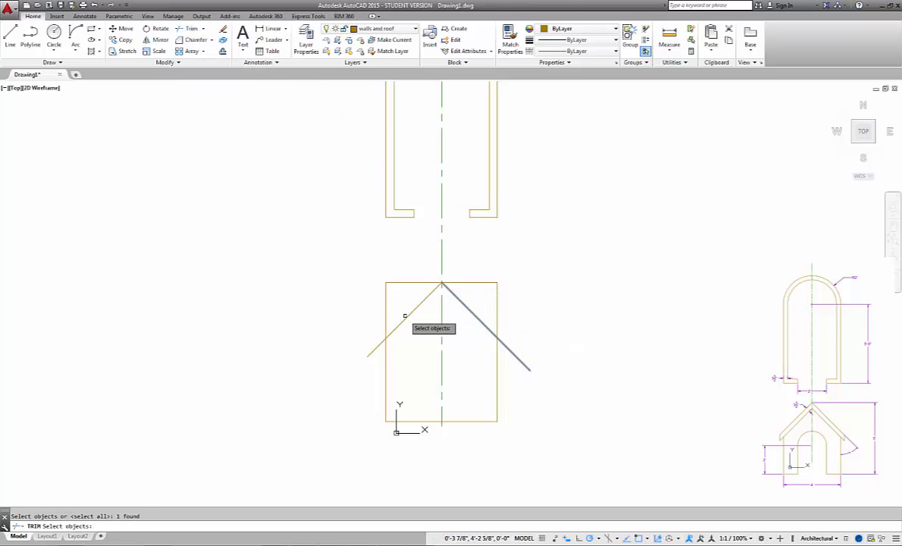
click(405, 316)
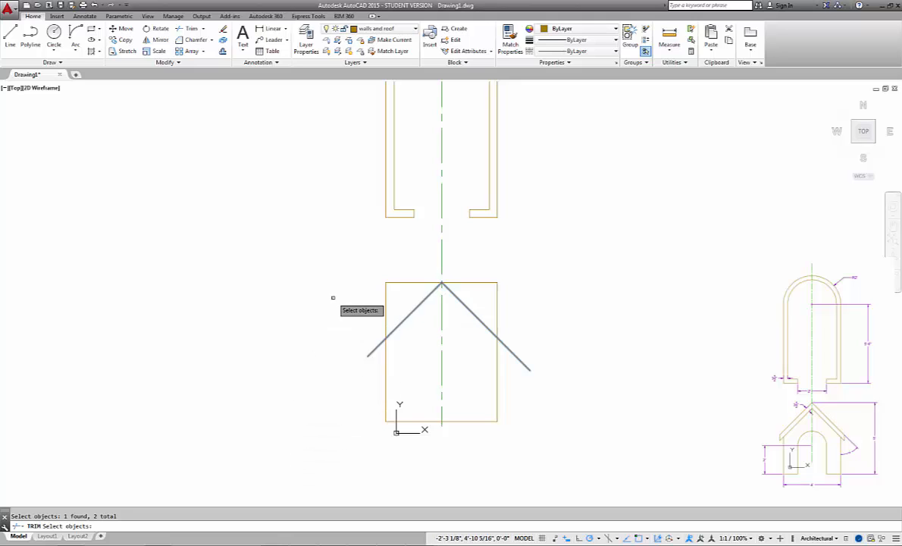
key(Return)
click(386, 305)
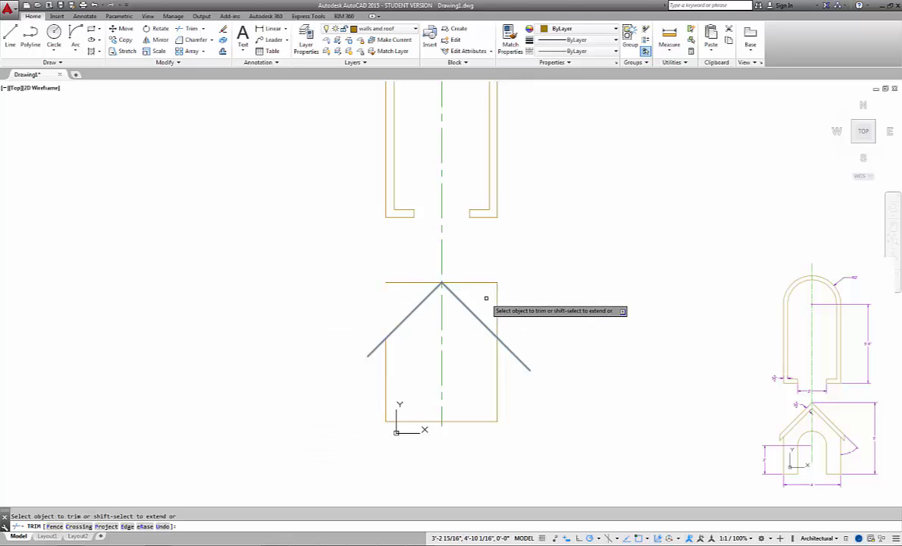
click(497, 298)
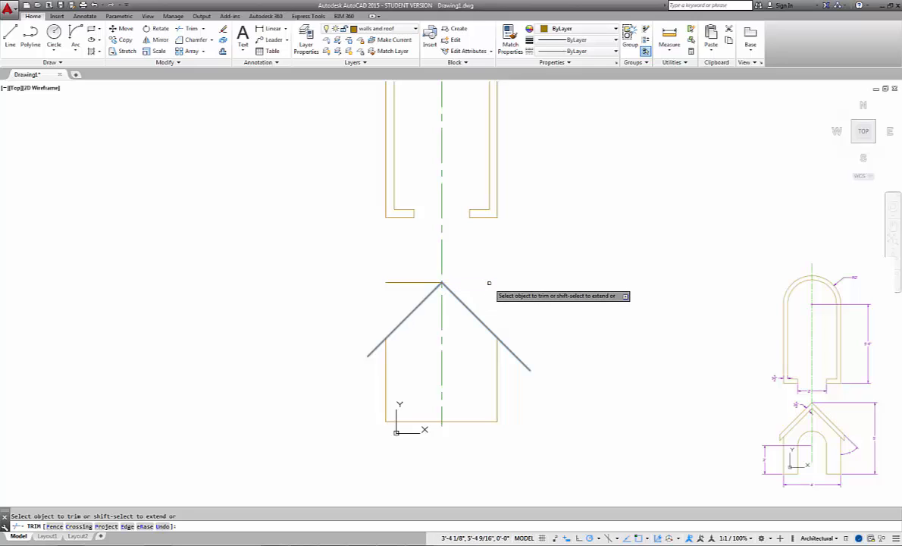
click(489, 283)
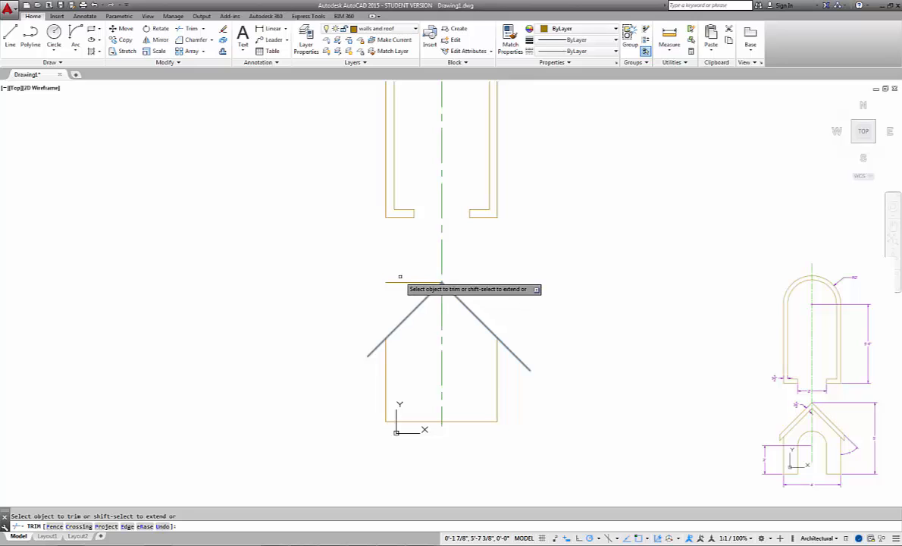
right_click(388, 272)
click(412, 278)
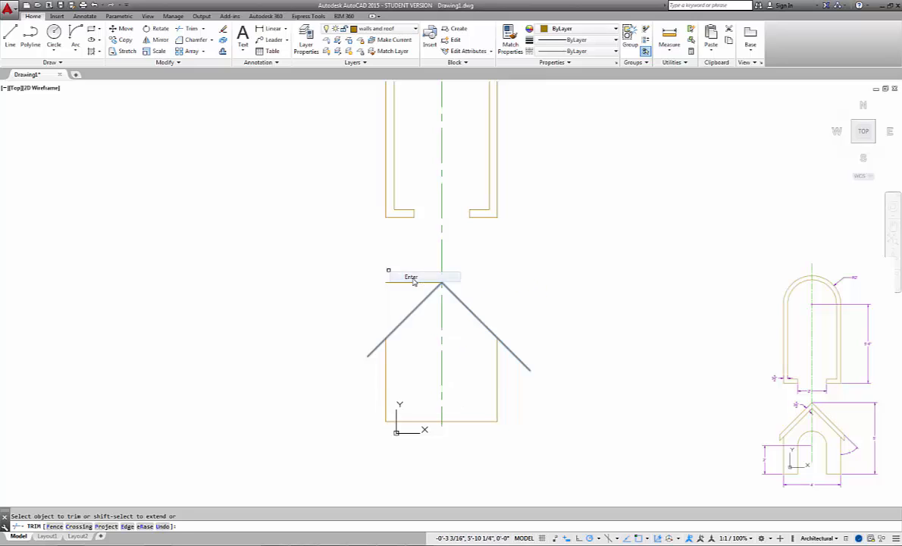
Erase the remaining left half of the elevation's horizontal top line
click(411, 282)
right_click(411, 282)
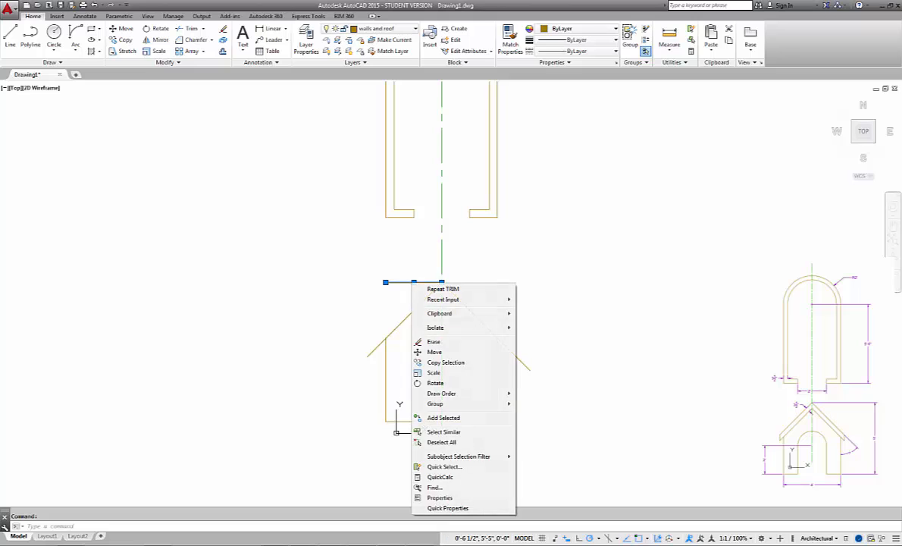
click(442, 345)
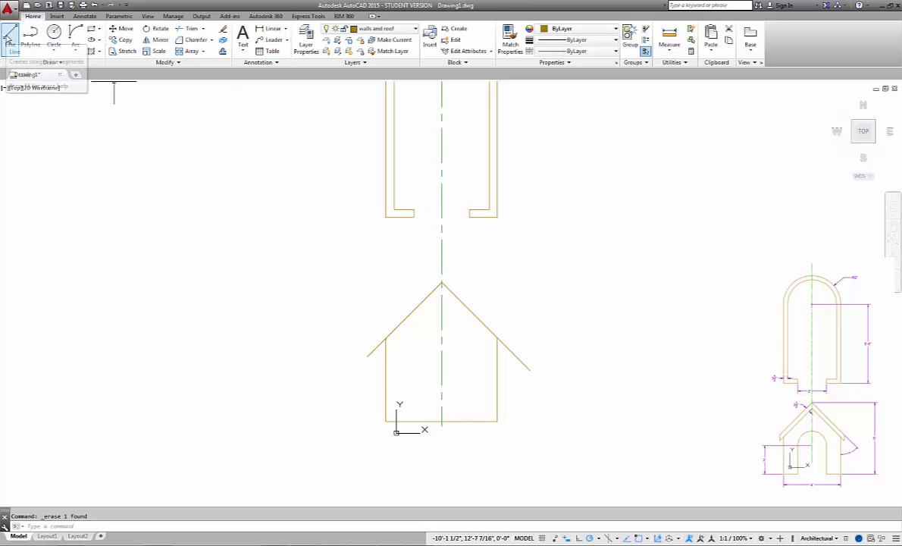
Draw the doorway's right side as a 2' vertical line up from the baseline, aligned with the plan's right door jamb
click(9, 40)
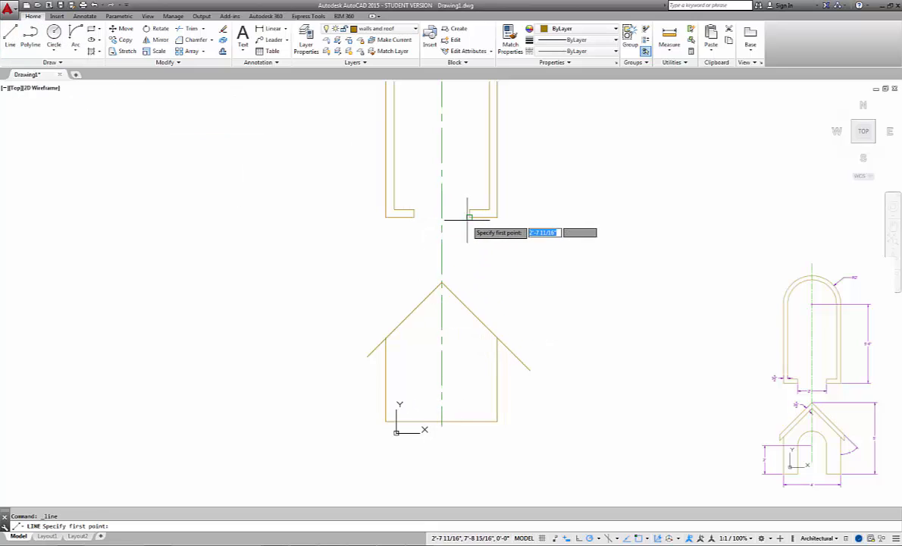
click(470, 421)
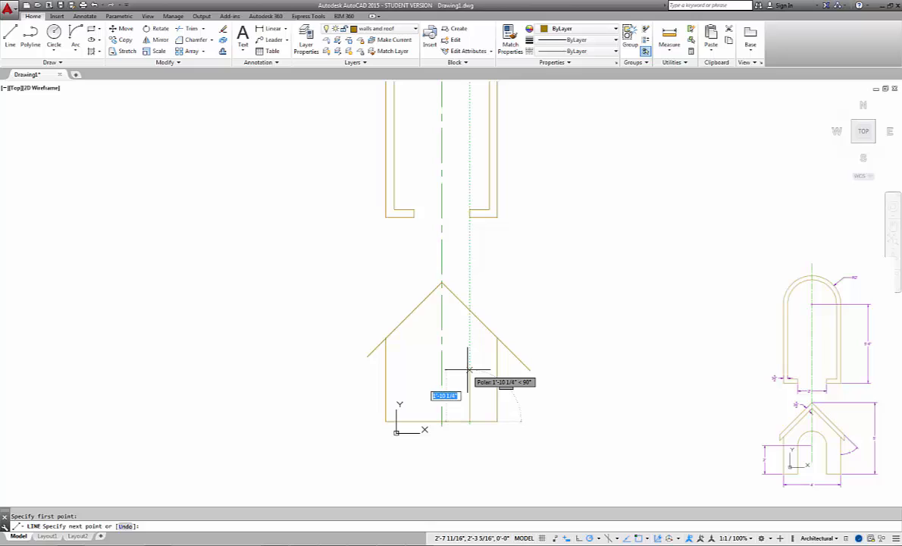
text(2)
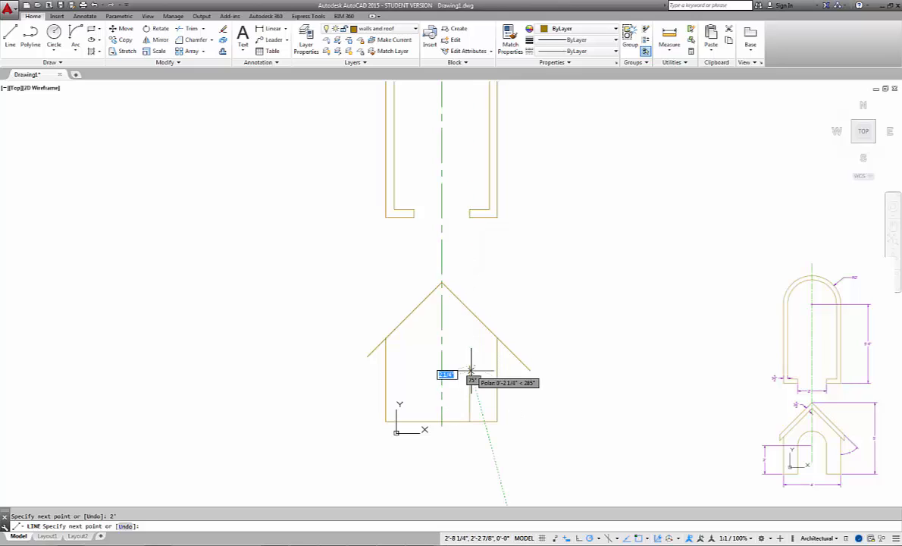
key(Return)
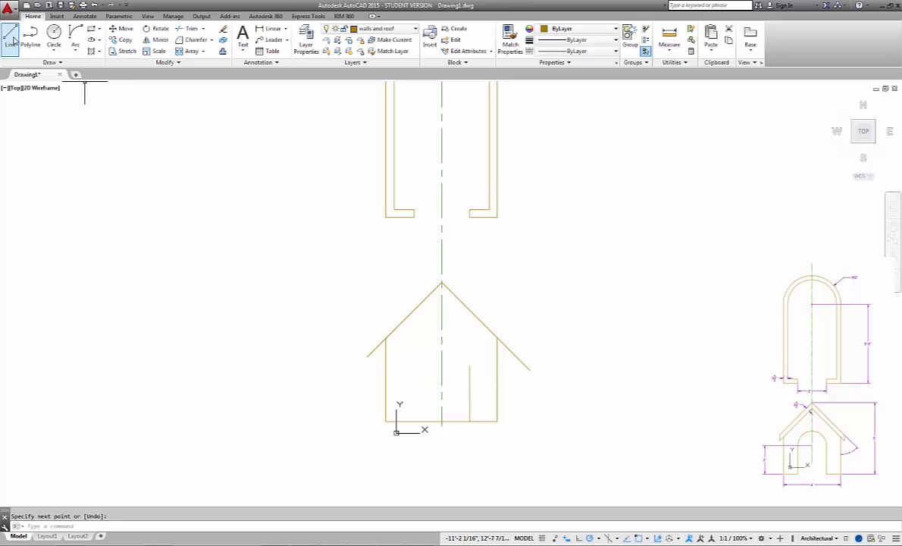
Draw the doorway's left side as a 2' vertical line up from the baseline, aligned with the plan's left door jamb
click(10, 34)
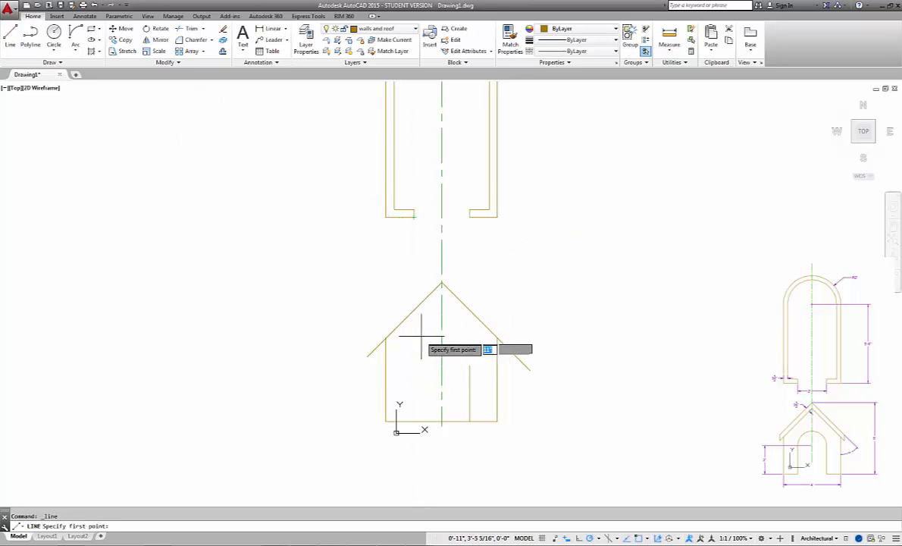
click(413, 421)
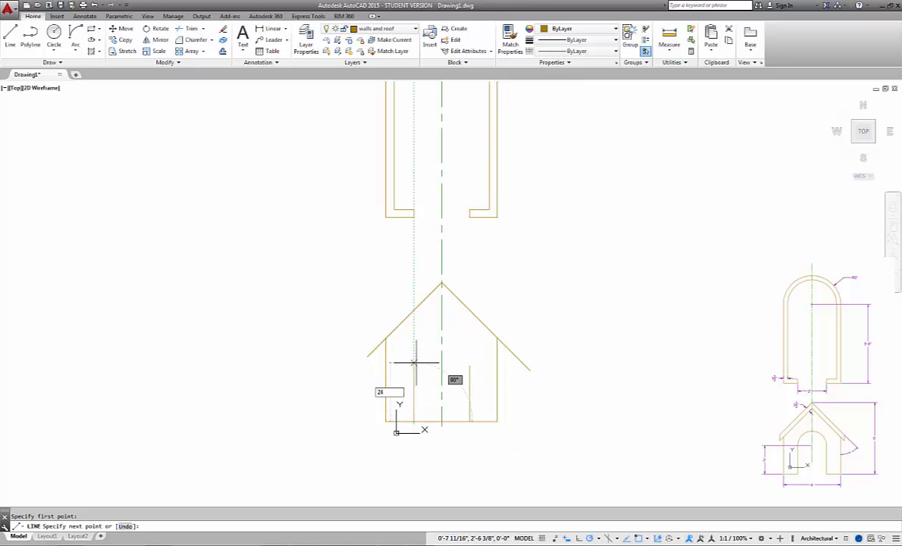
key(Return)
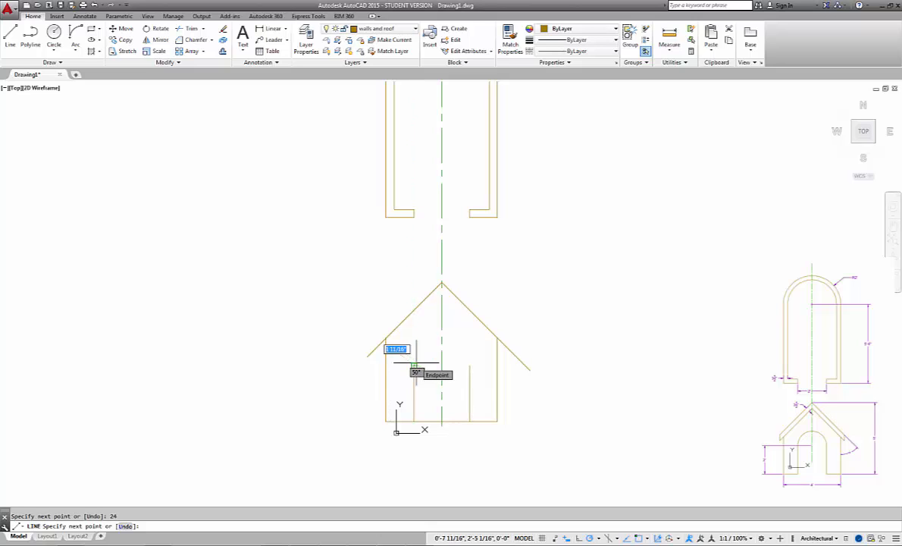
key(Return)
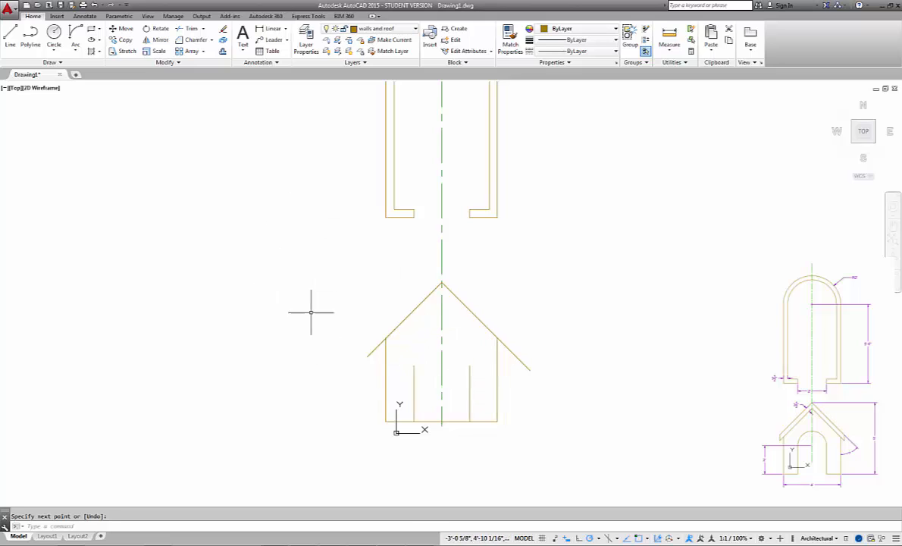
Draw a 2-Point circle whose diameter spans the top endpoints of the two doorway sides
click(52, 50)
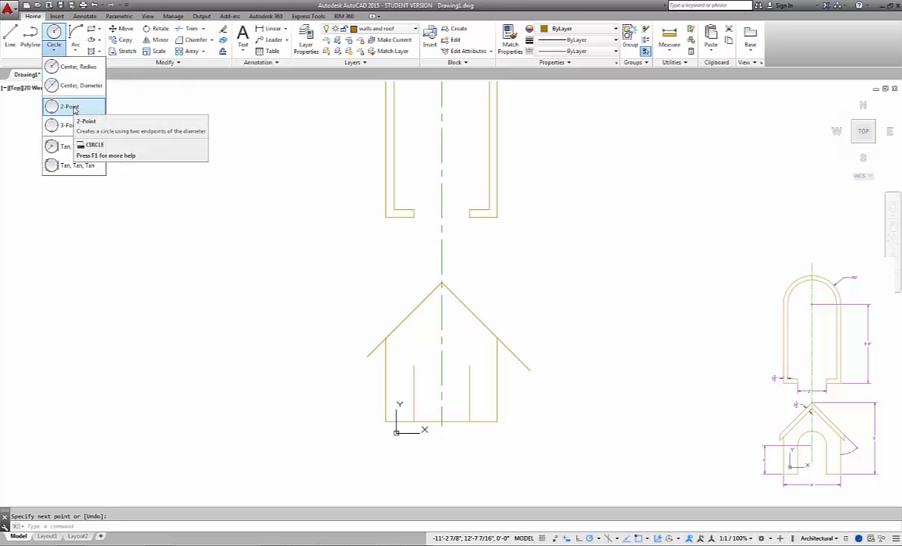
click(69, 106)
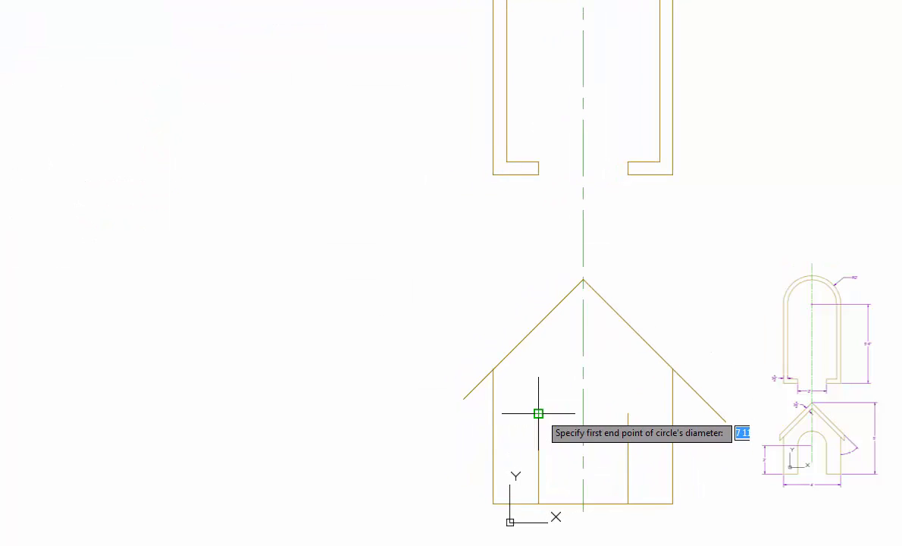
click(538, 413)
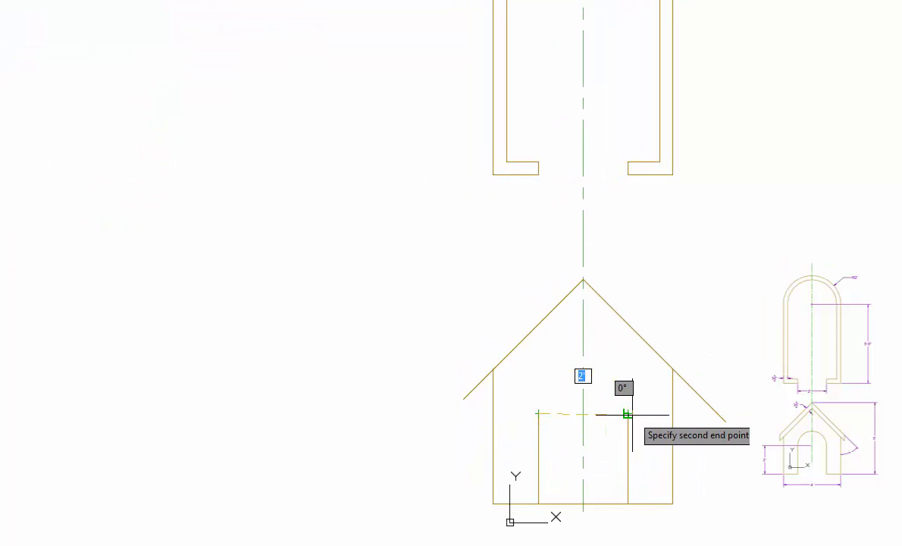
click(628, 413)
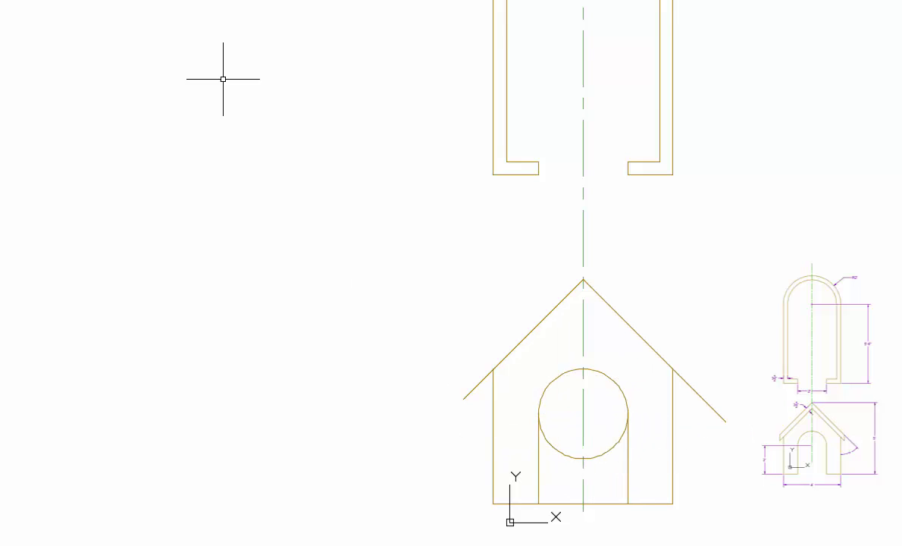
Trim away the circle's lower half, using both doorway sides as cutting edges, to form the door arch
click(190, 28)
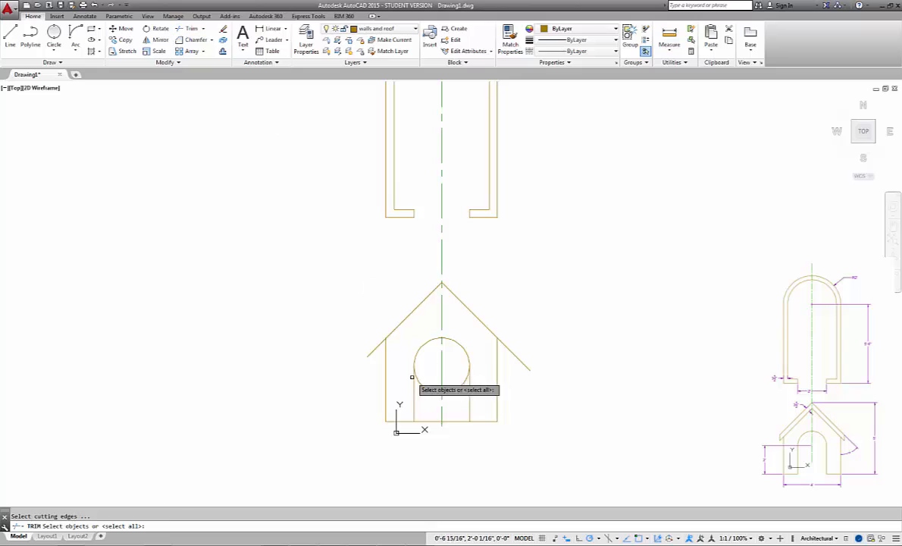
click(414, 399)
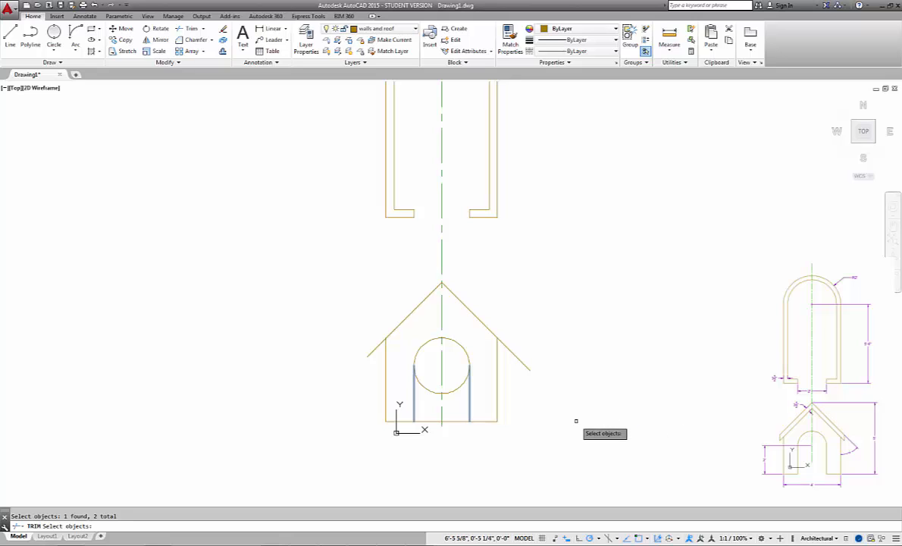
key(Return)
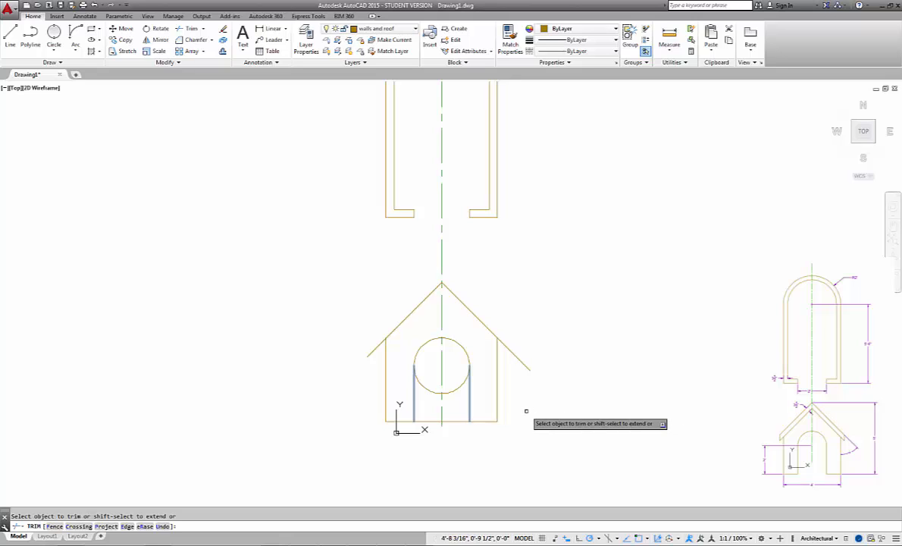
click(455, 386)
right_click(547, 421)
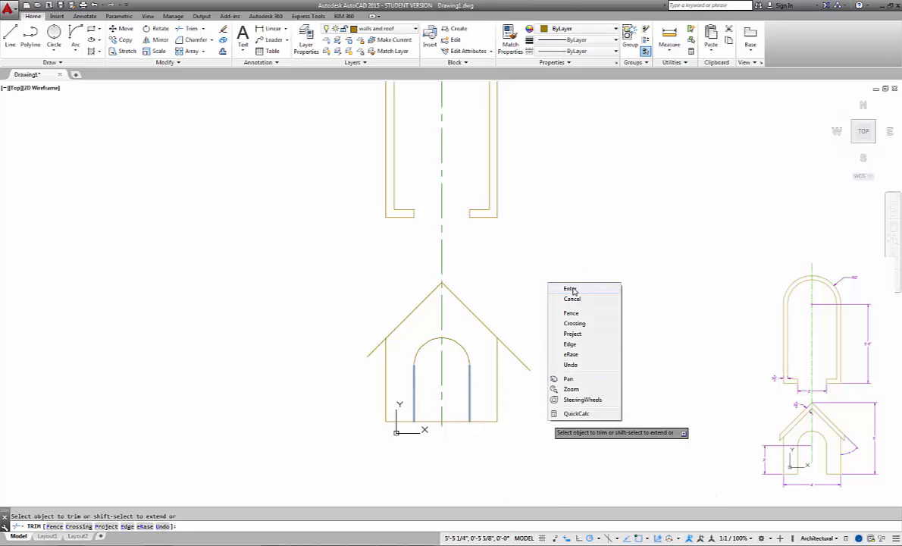
click(570, 289)
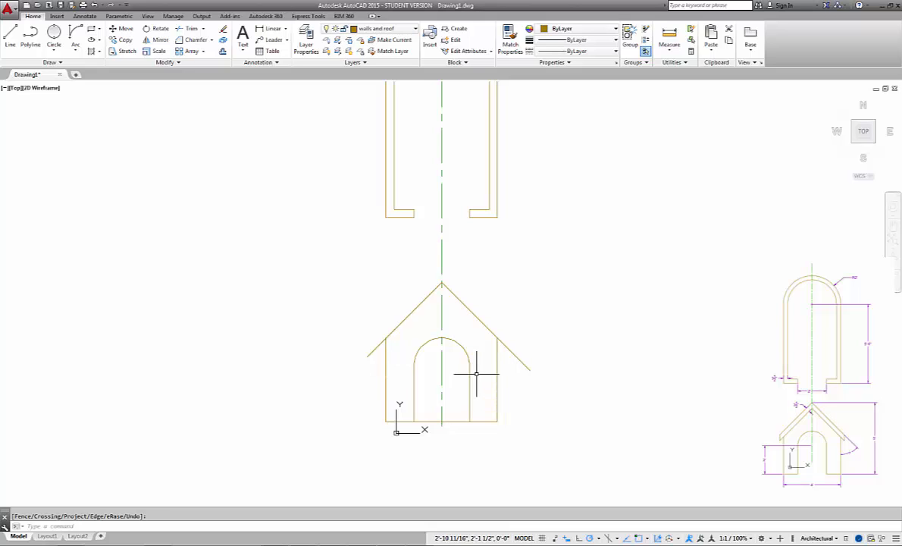
Offset both roof slopes 3.5" inward, below the existing roof lines
scroll(476, 373, up, 2)
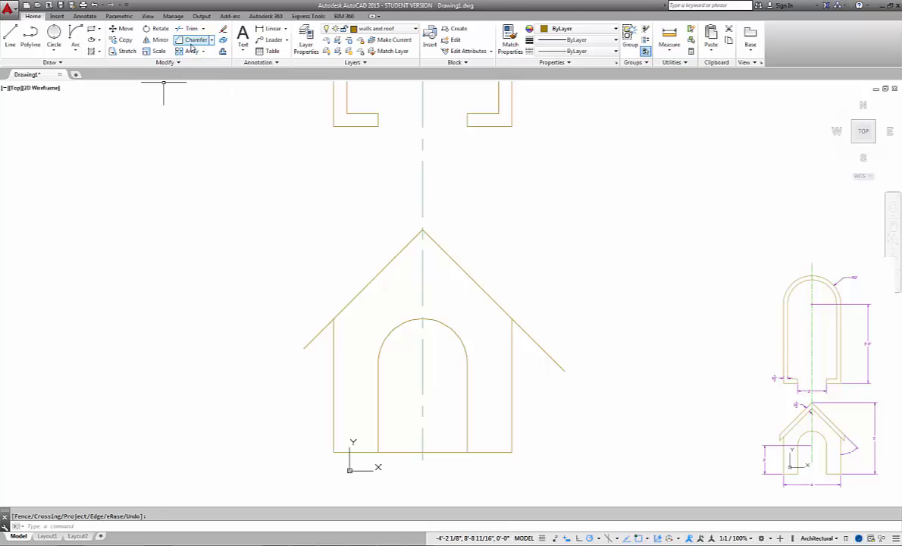
click(222, 39)
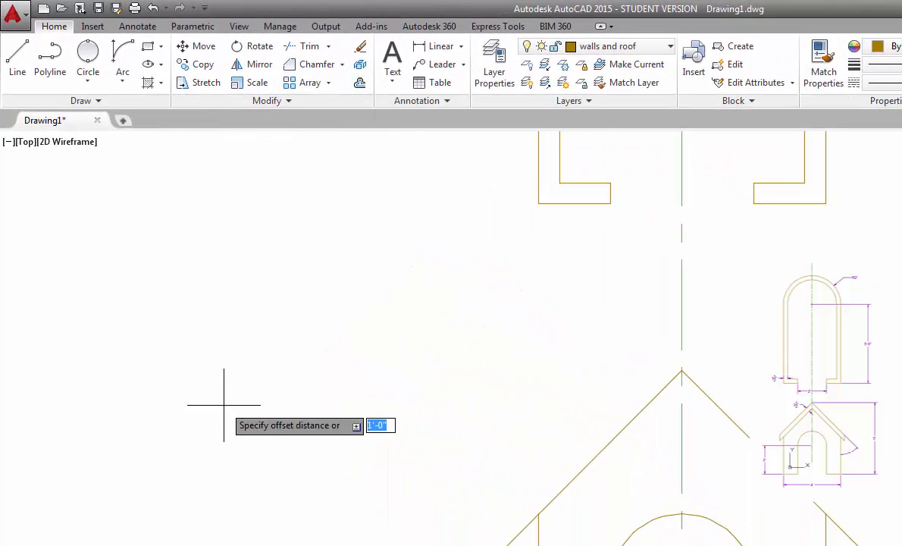
text(3.5)
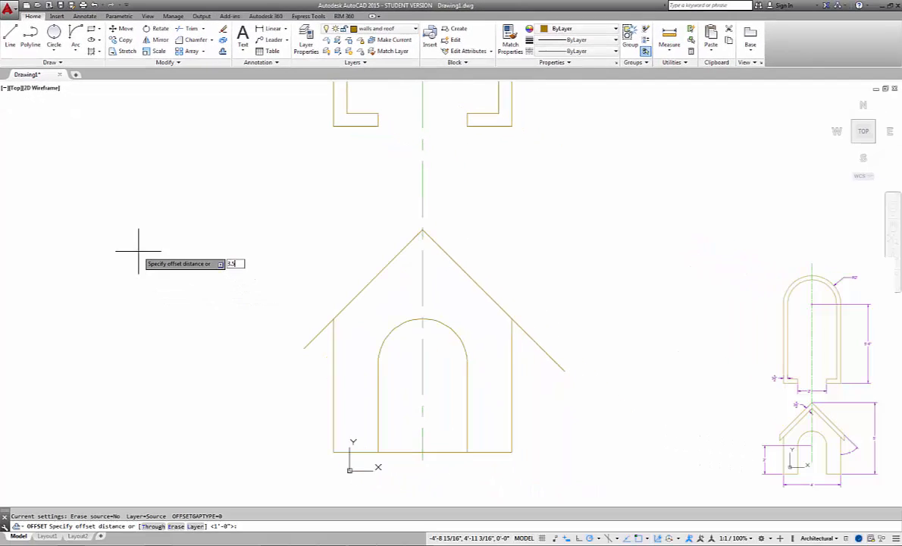
key(Return)
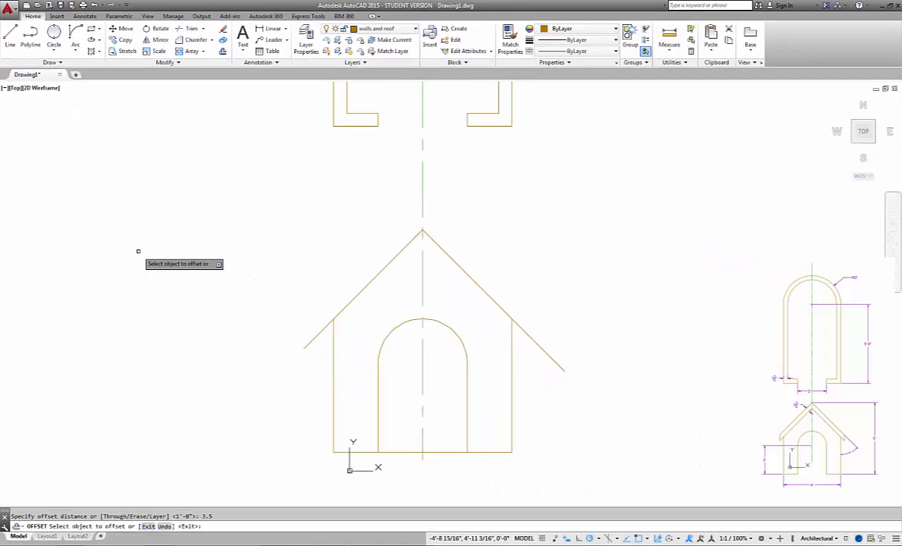
click(467, 273)
click(453, 283)
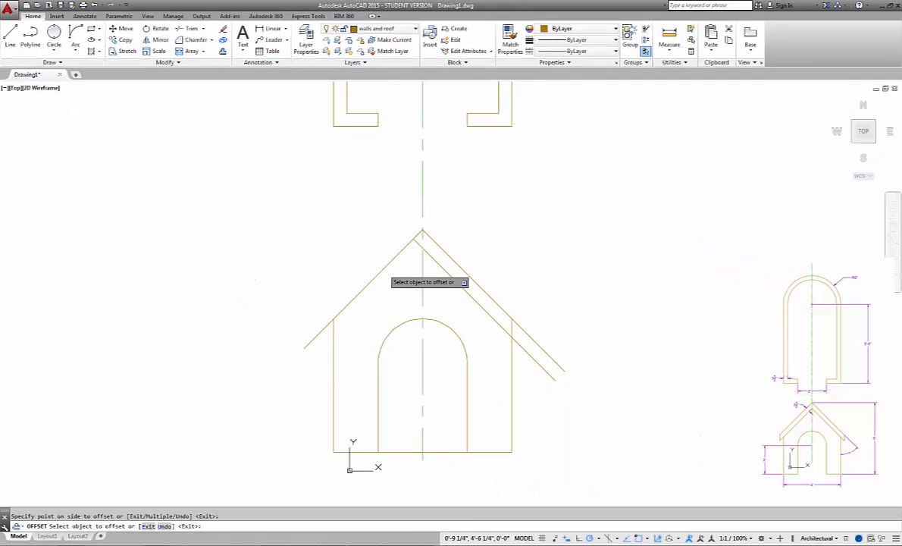
click(385, 269)
click(392, 281)
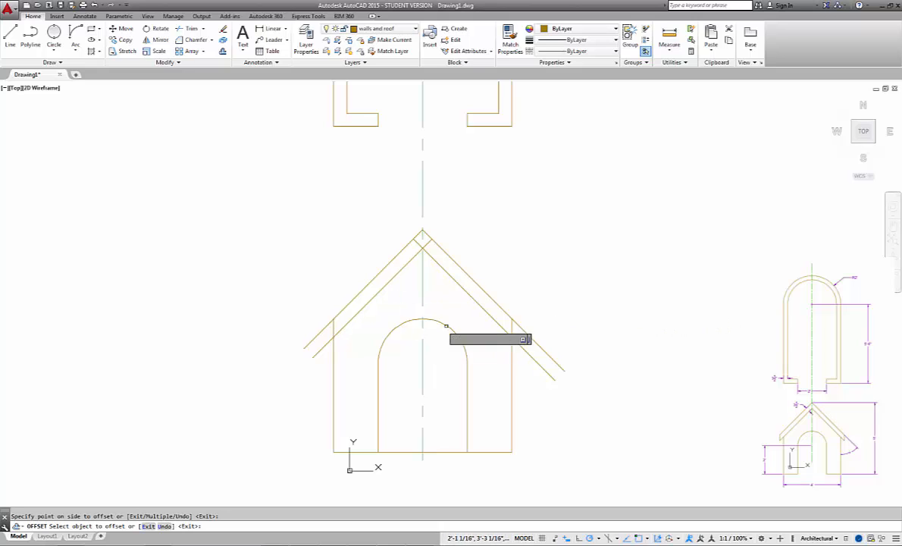
right_click(582, 279)
click(591, 282)
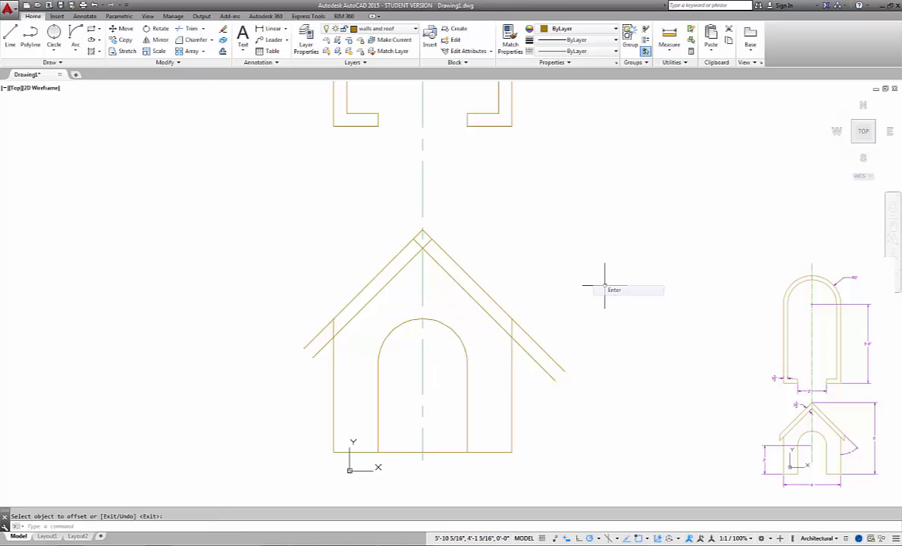
Offset the elevation's left and right walls 6" outward for the roof overhang
click(222, 39)
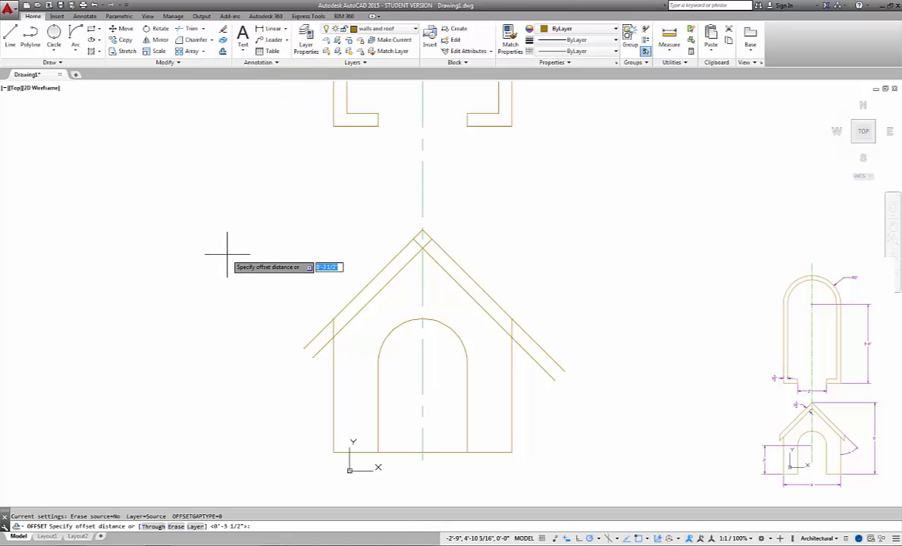
key(Return)
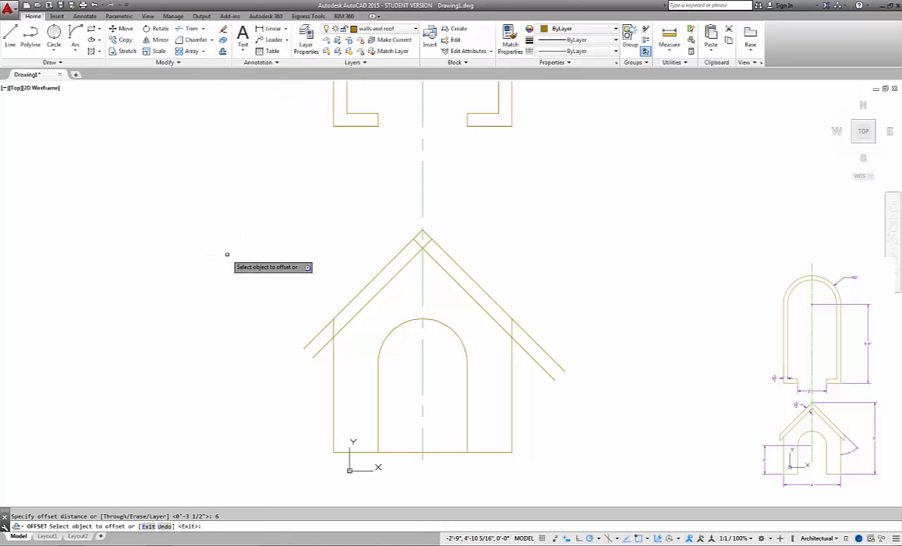
click(334, 385)
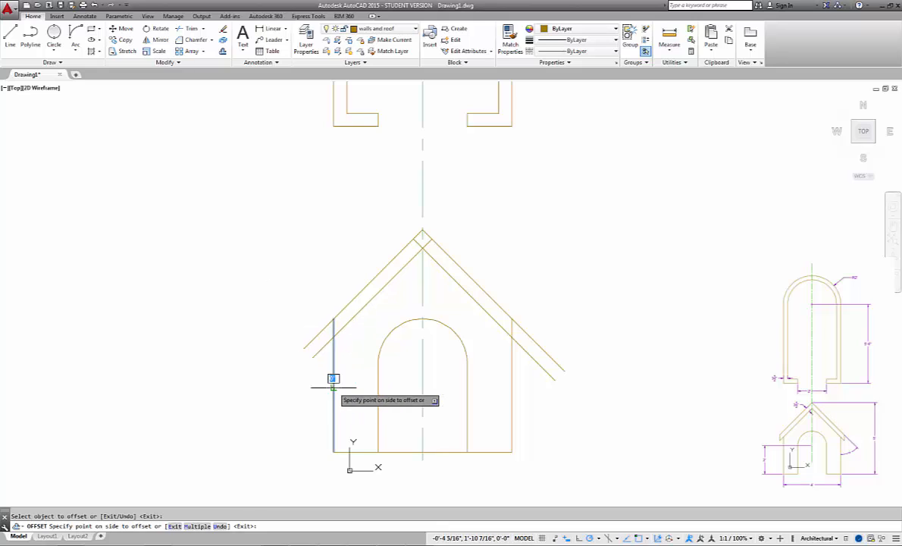
click(511, 392)
click(628, 393)
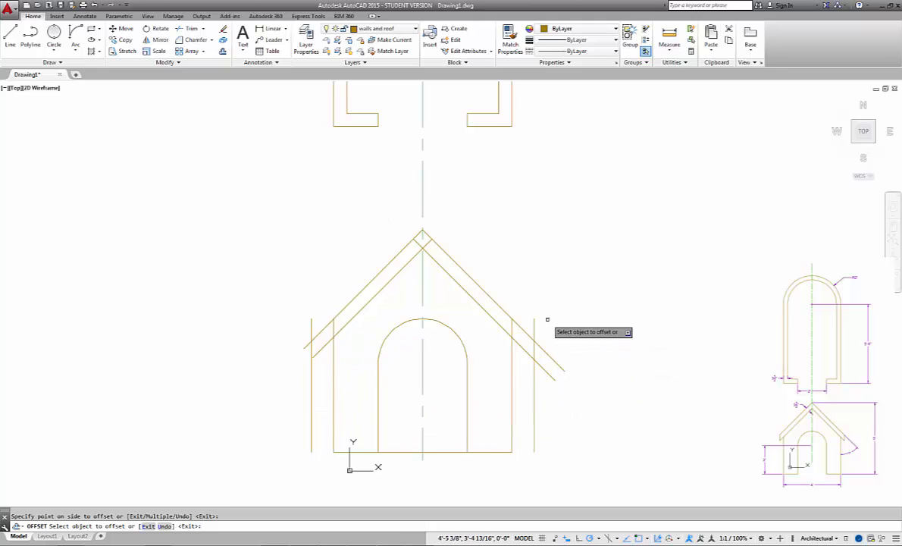
Trim the roof line ends outside the overhang lines and the inner roof lines' crossing at the peak, using those lines as cutting edges
click(190, 31)
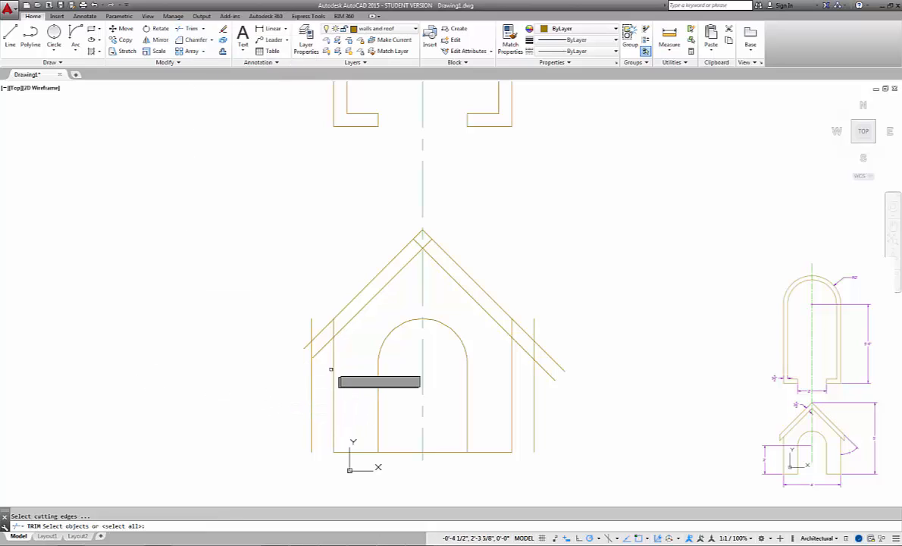
click(340, 330)
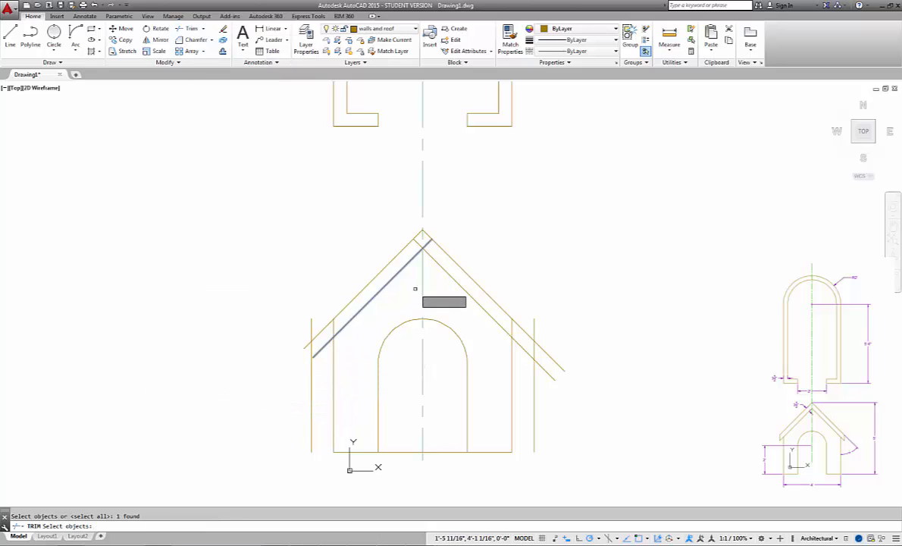
click(433, 257)
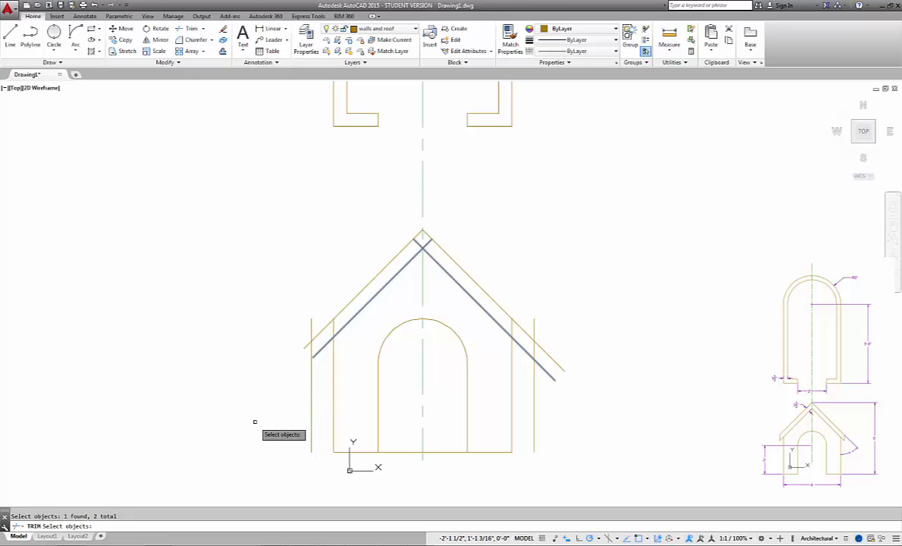
click(534, 390)
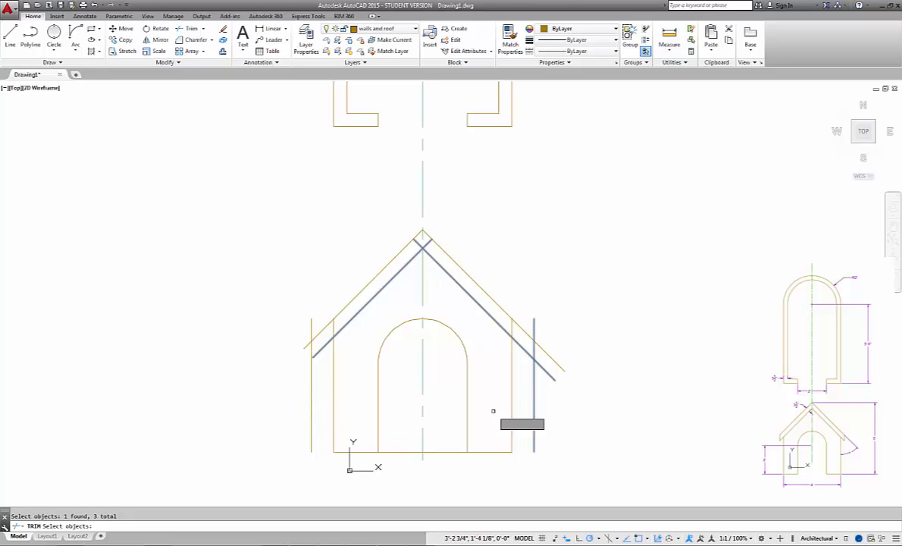
click(310, 389)
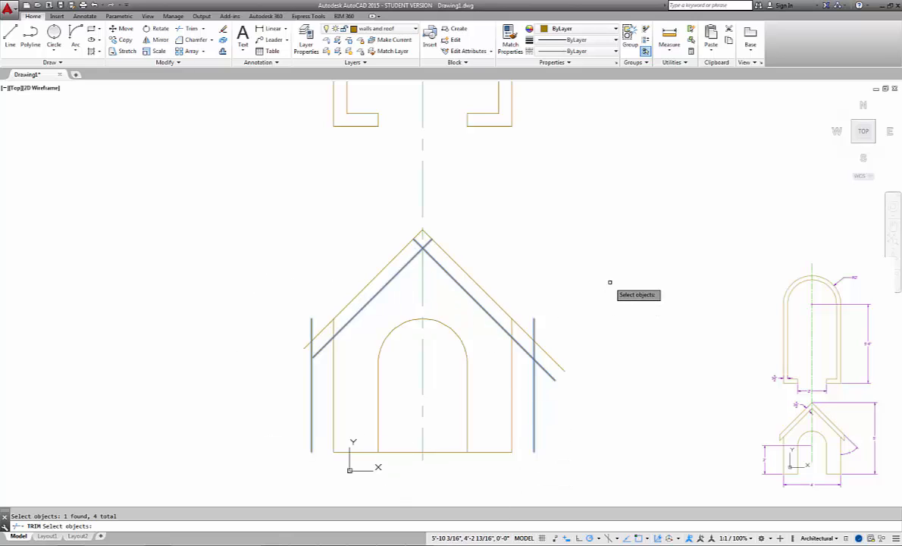
key(Return)
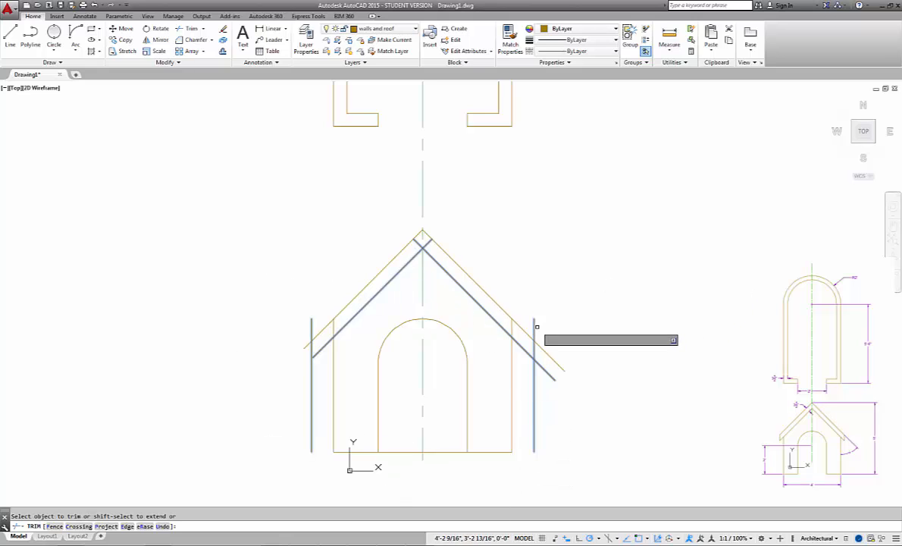
click(547, 370)
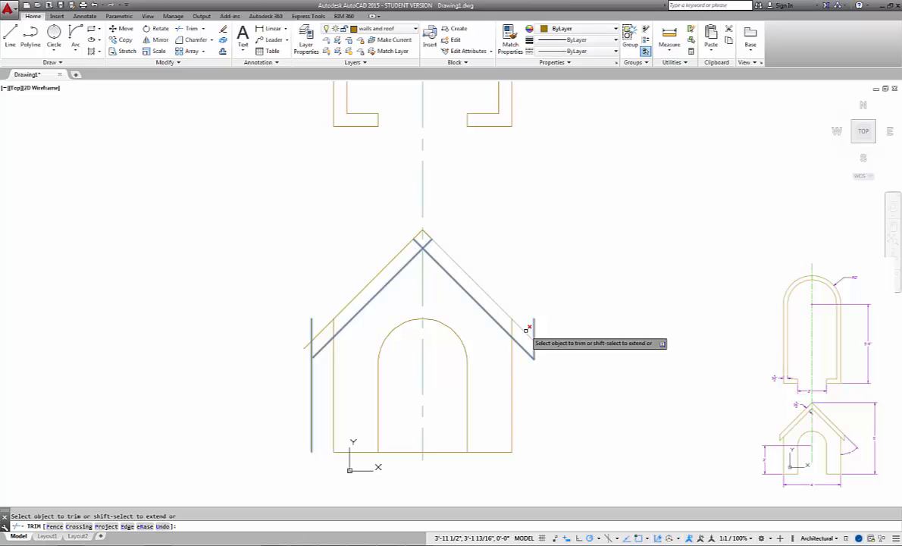
click(420, 244)
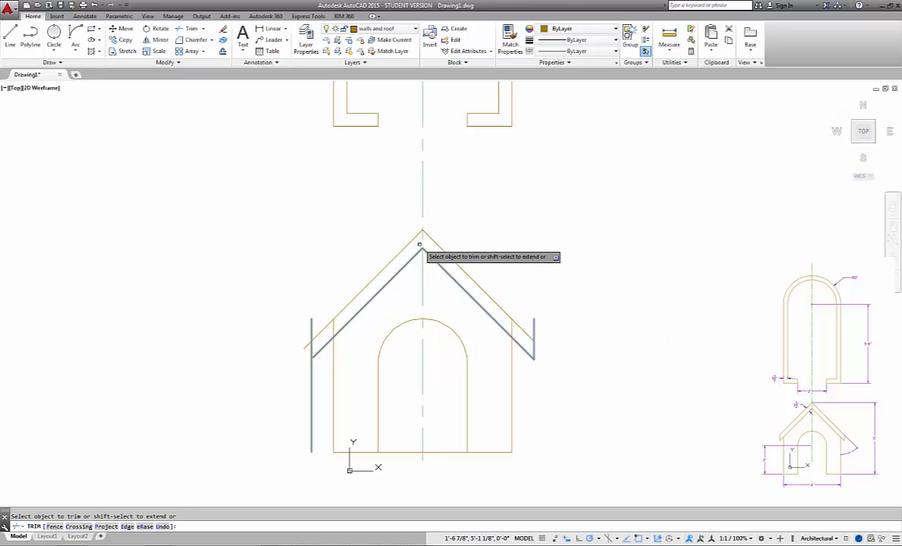
key(Escape)
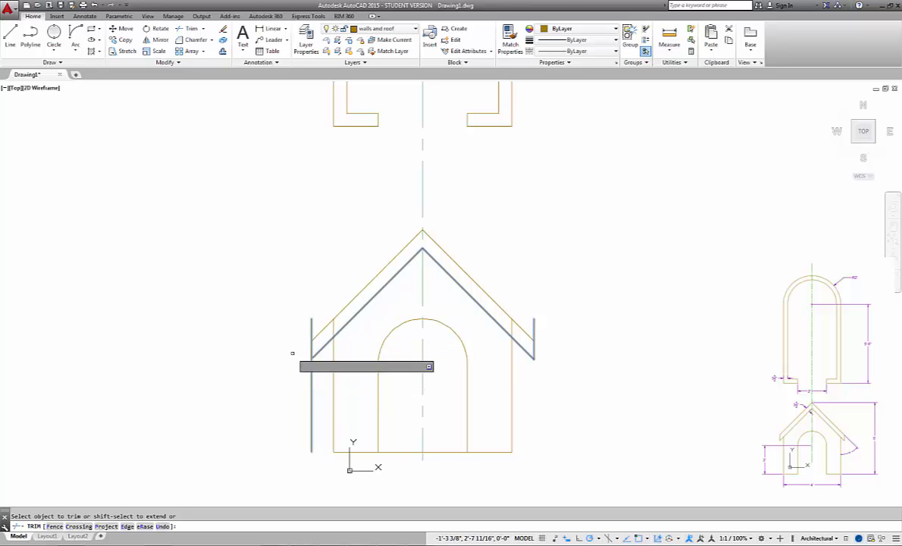
Extend the elevation's left inner roof line down to the left overhang line
scroll(304, 362, up, 4)
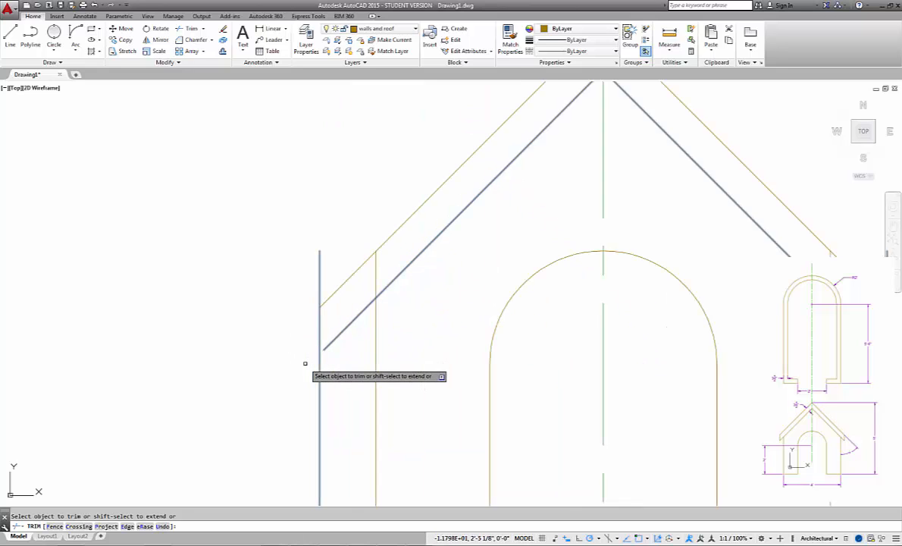
scroll(304, 364, up, 3)
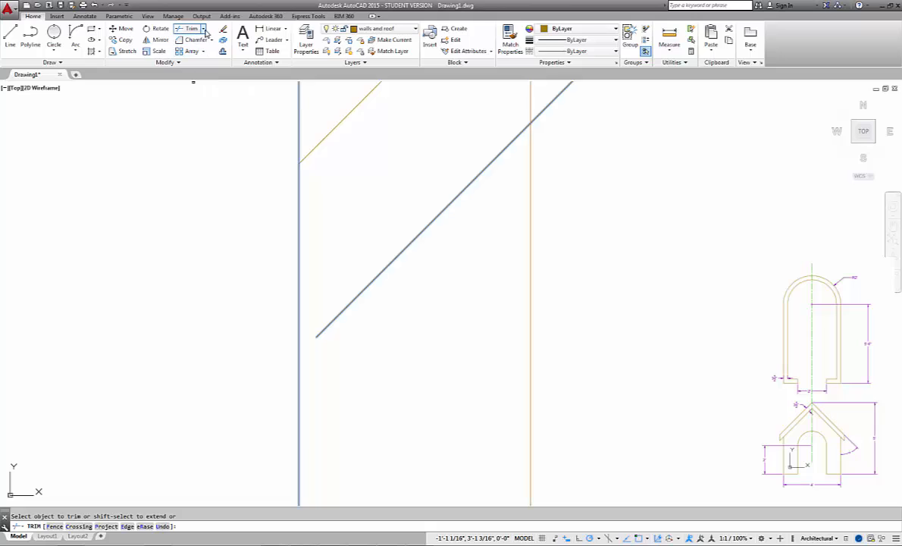
click(204, 33)
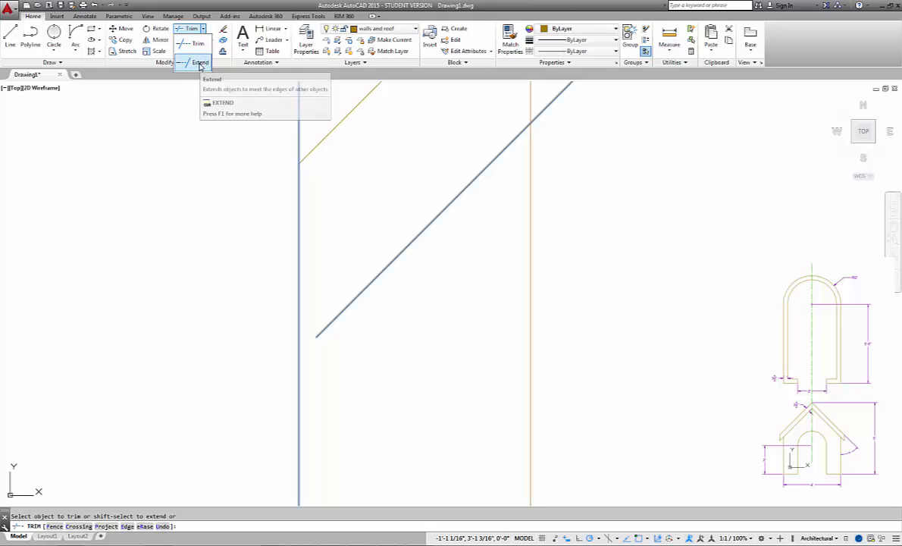
click(200, 64)
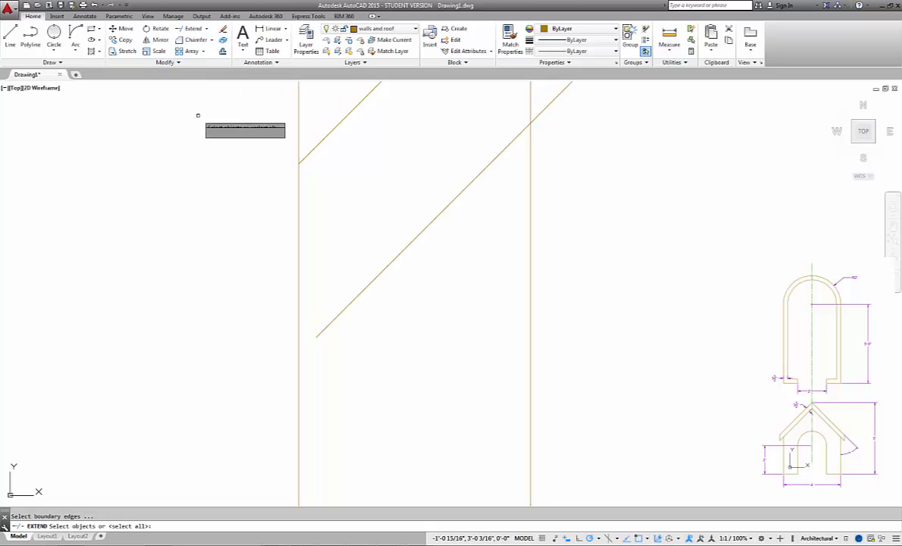
click(298, 363)
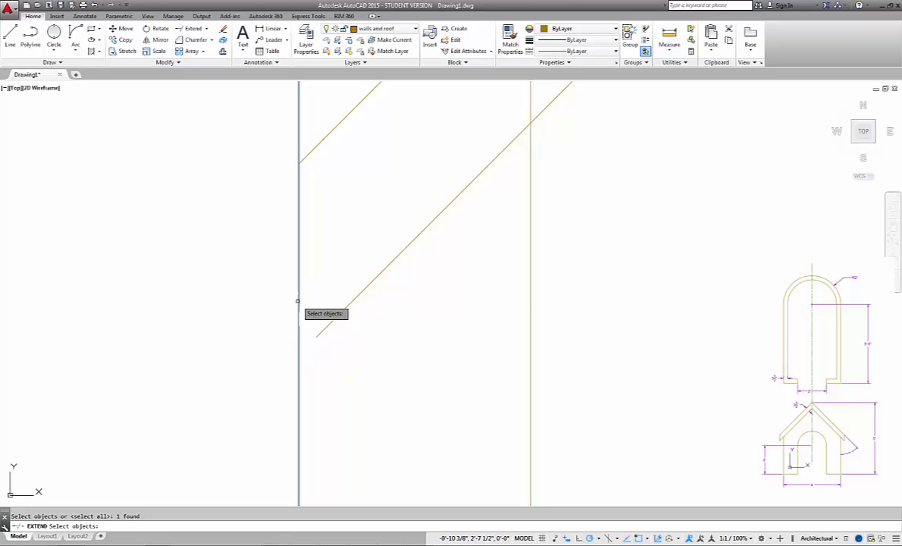
key(Return)
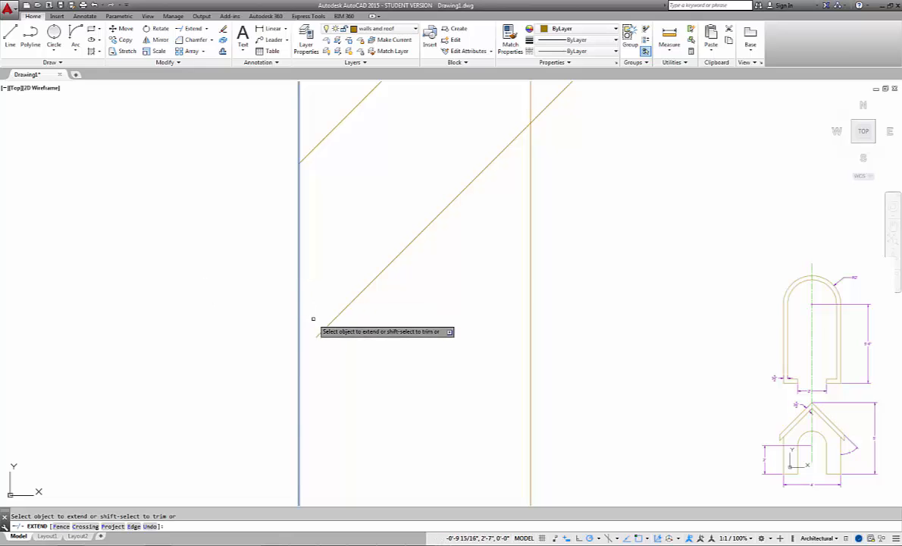
click(327, 326)
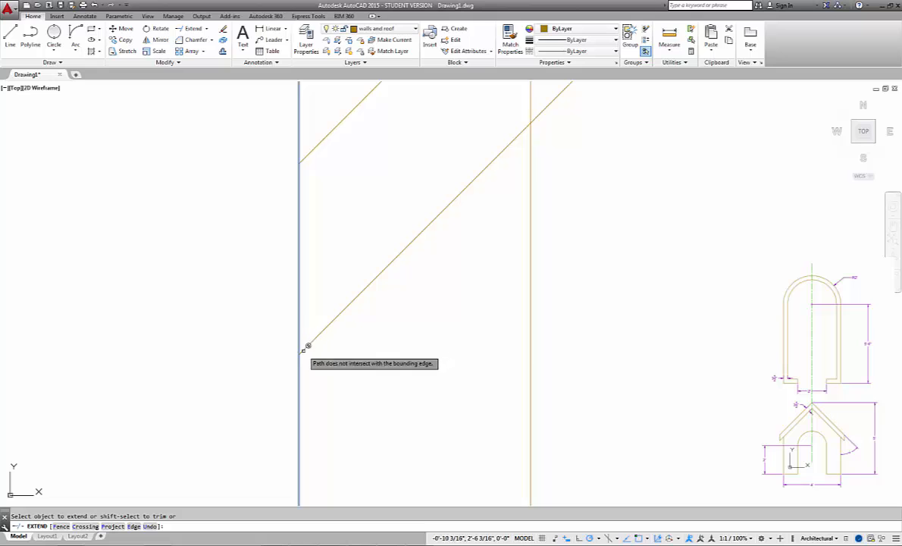
right_click(267, 329)
click(293, 339)
Trim the overhang lines above and below the eaves and the wall tops inside the roof, using all four roof lines as cutting edges
scroll(293, 339, down, 5)
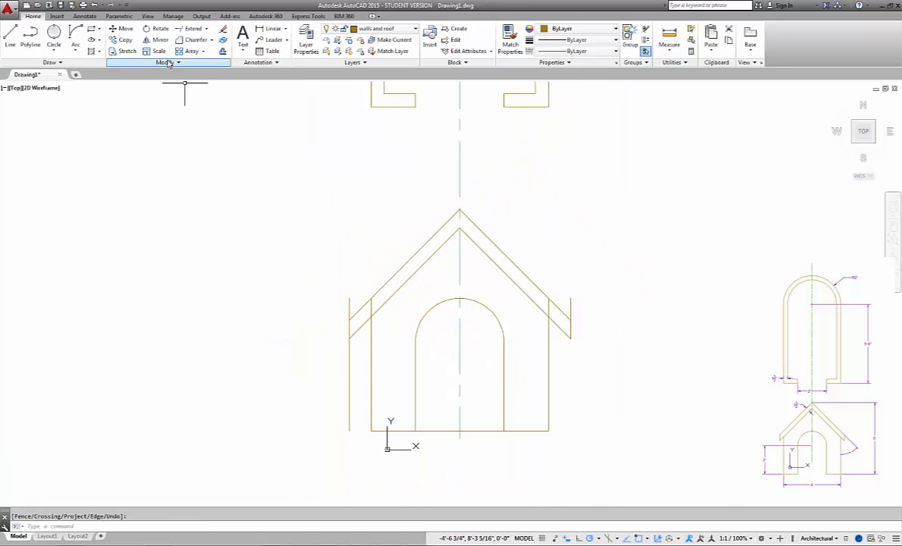
click(206, 28)
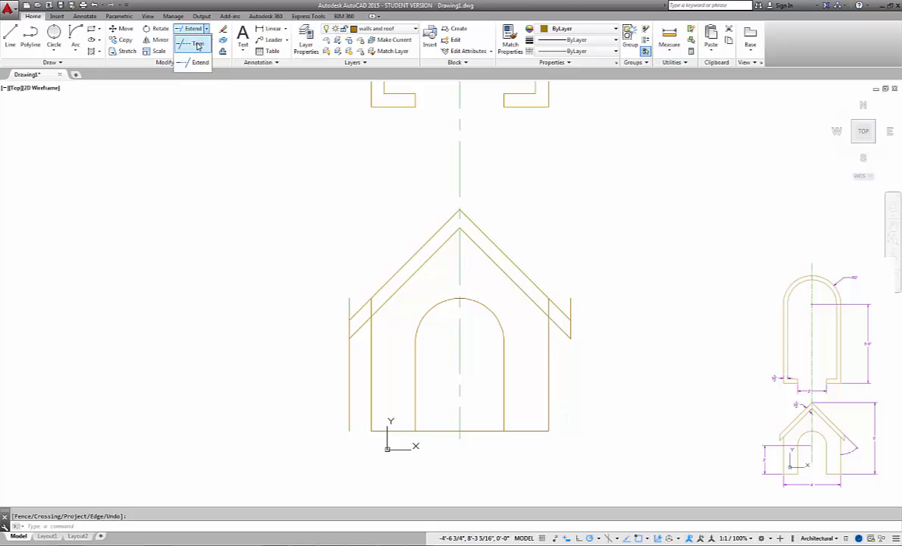
click(193, 58)
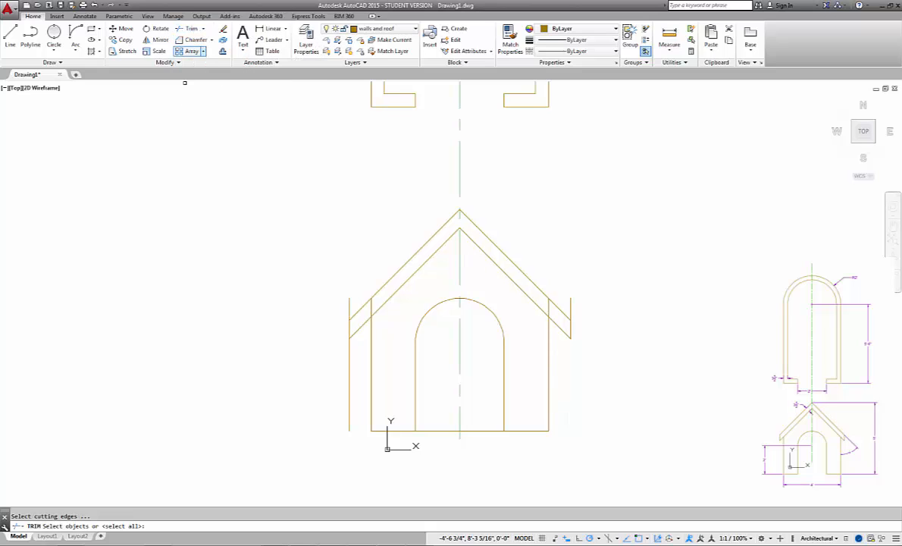
click(373, 294)
click(393, 296)
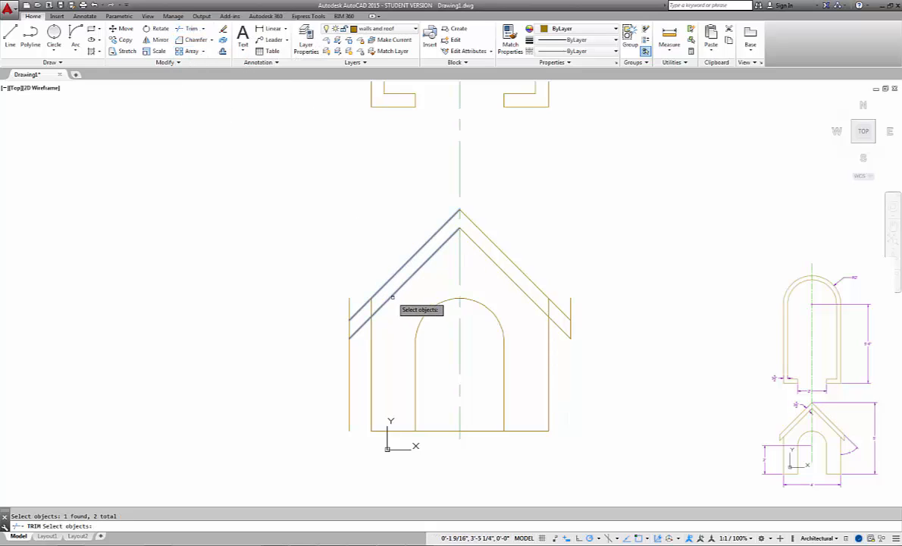
click(512, 262)
click(501, 271)
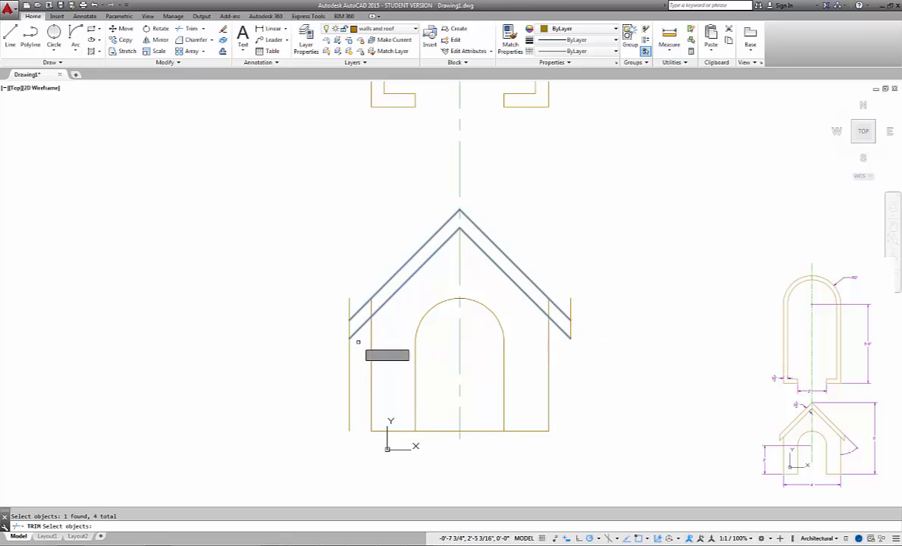
key(Return)
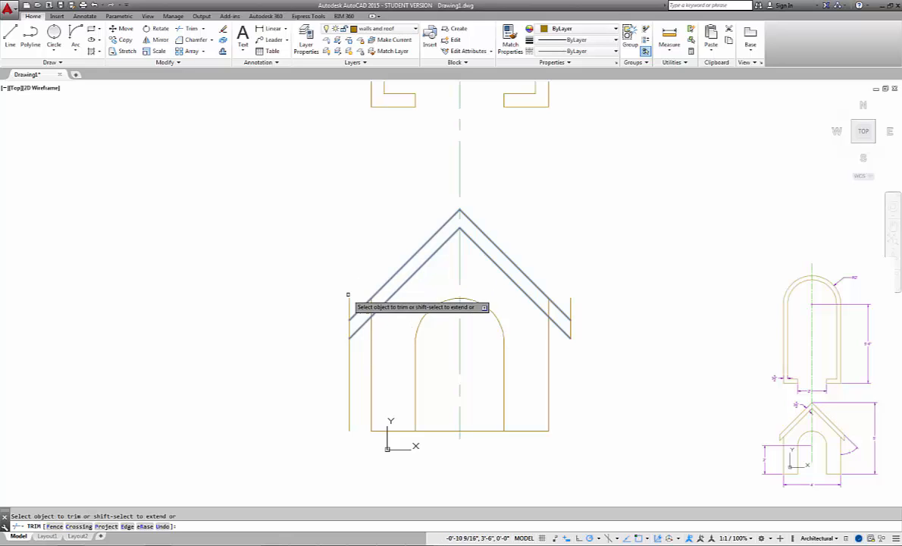
click(349, 347)
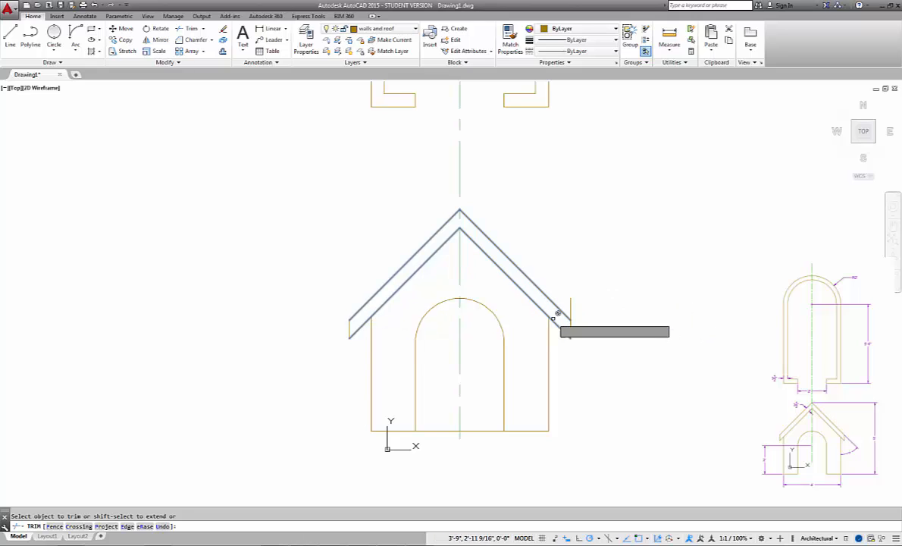
click(571, 306)
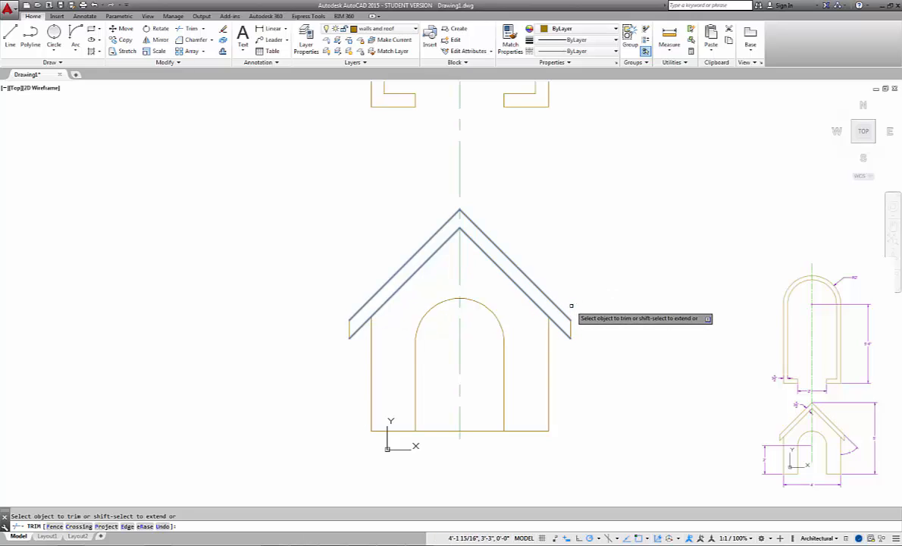
right_click(632, 342)
click(654, 347)
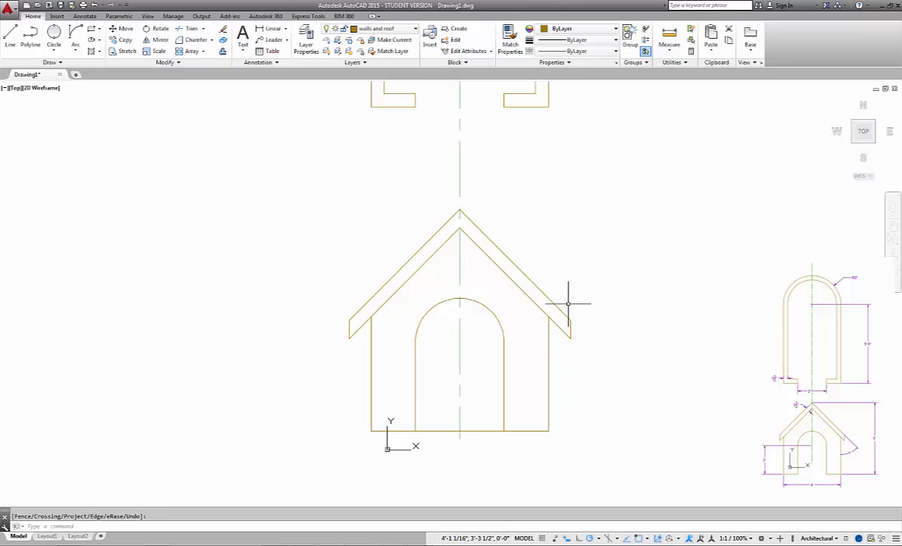
scroll(665, 215, down, 1)
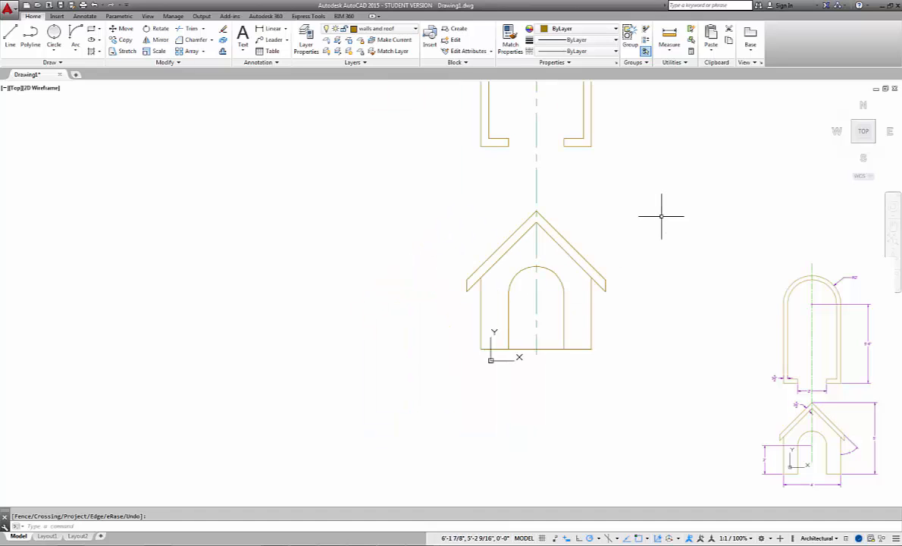
mouse_move(677, 193)
middle_down()
mouse_move(624, 296)
mouse_move(578, 329)
middle_up()
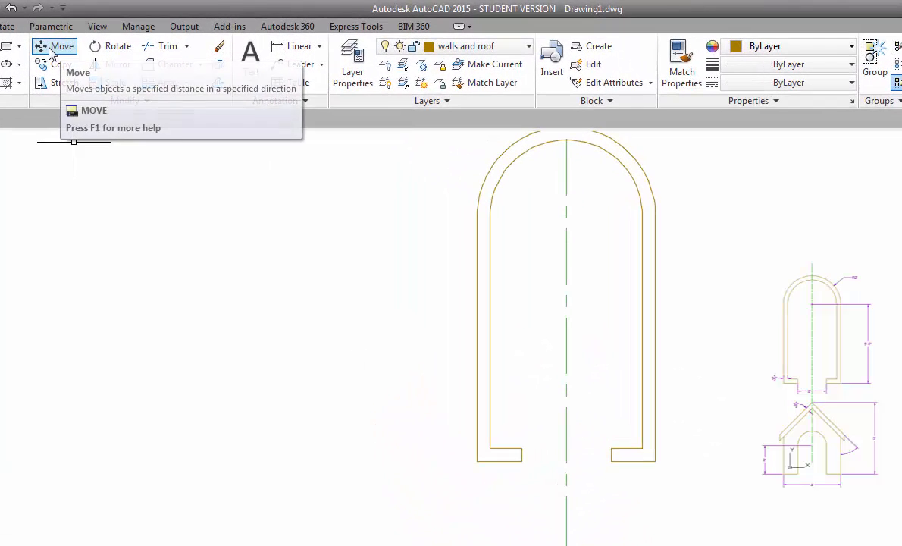
click(49, 48)
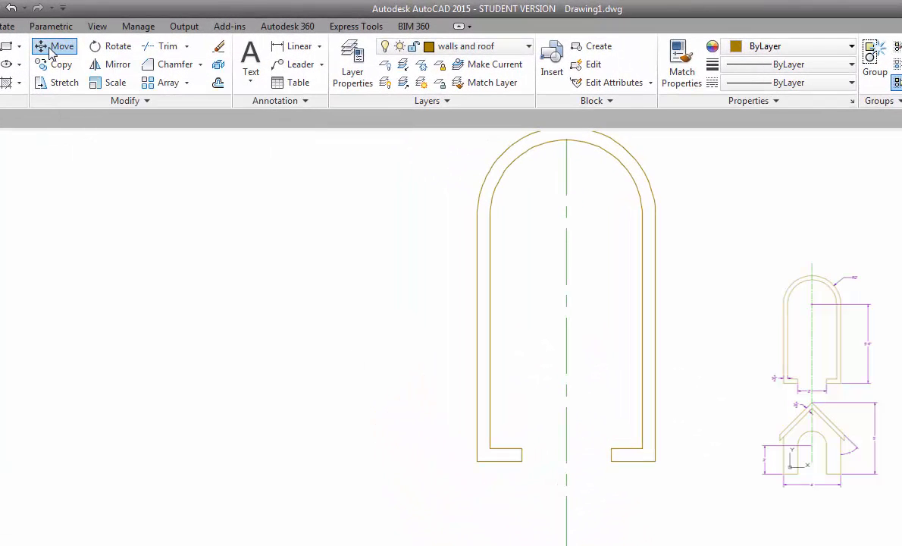
click(374, 530)
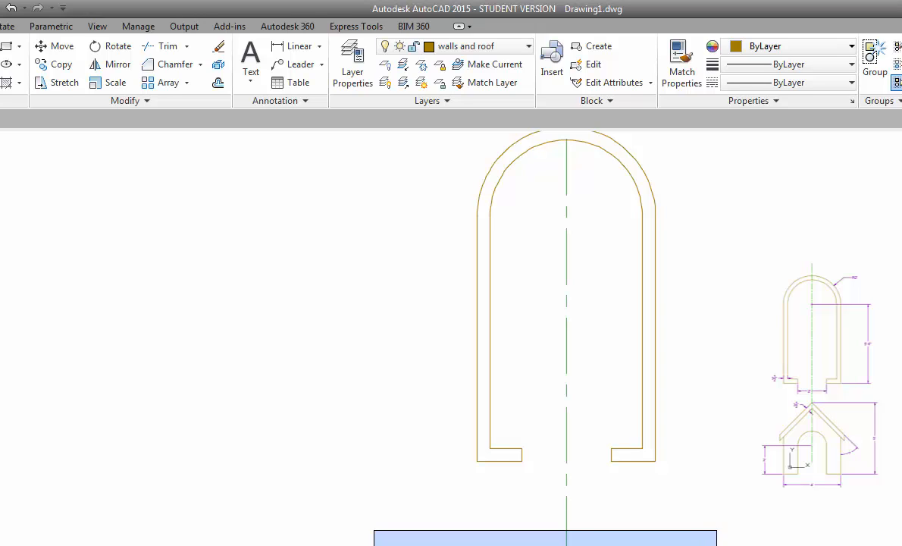
key(Escape)
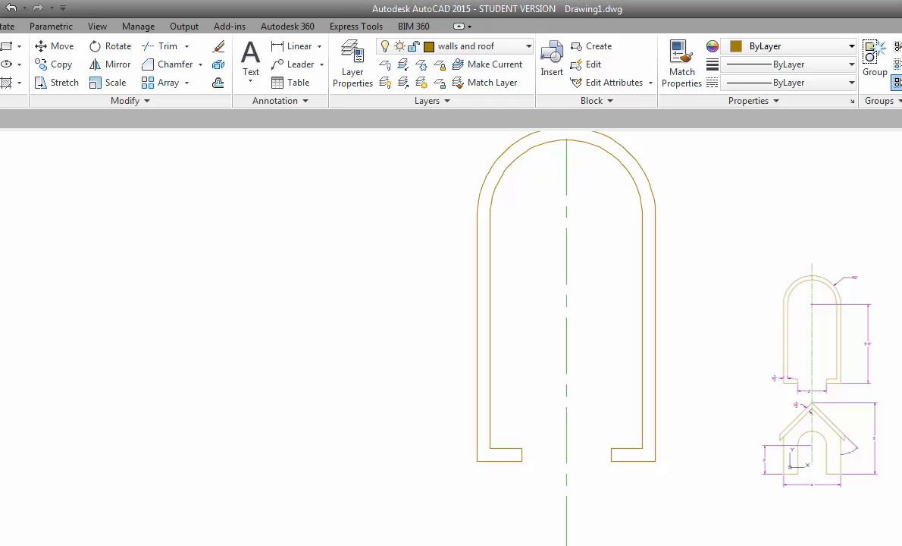
click(56, 47)
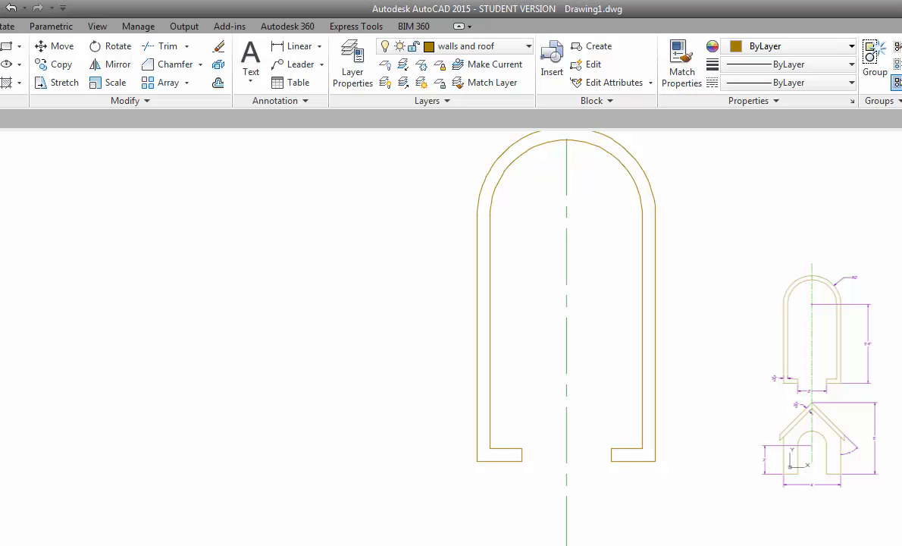
click(49, 470)
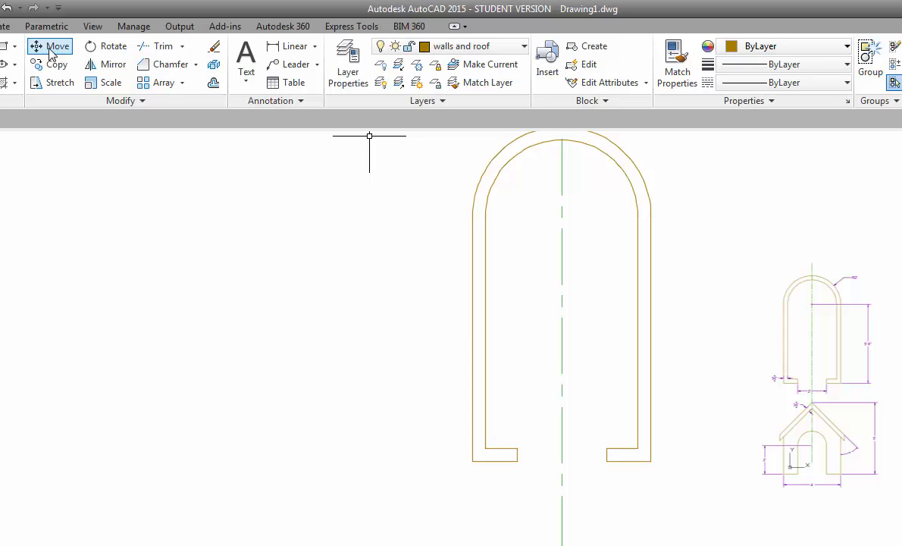
Move the entire elevation 6" straight up toward the plan, using the roof peak as base point
click(49, 49)
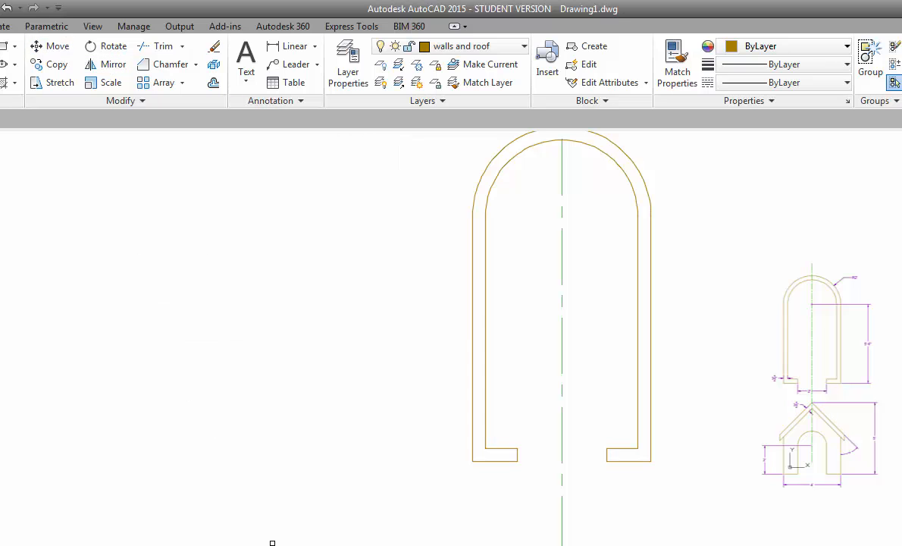
click(392, 529)
click(531, 497)
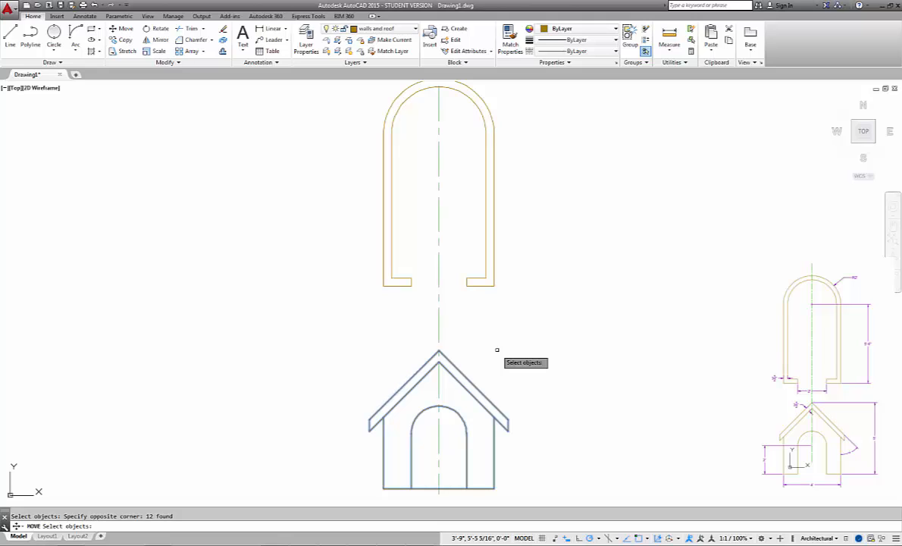
key(Return)
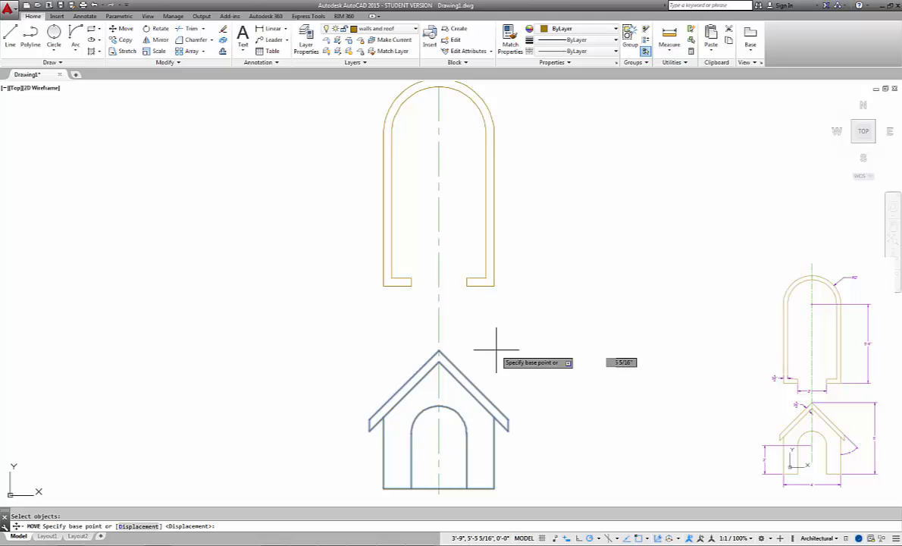
click(438, 350)
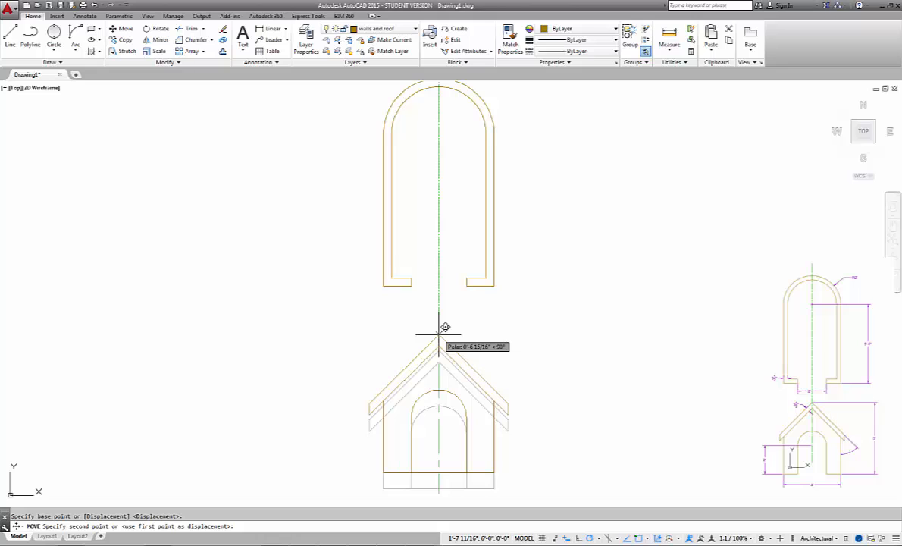
text(6)
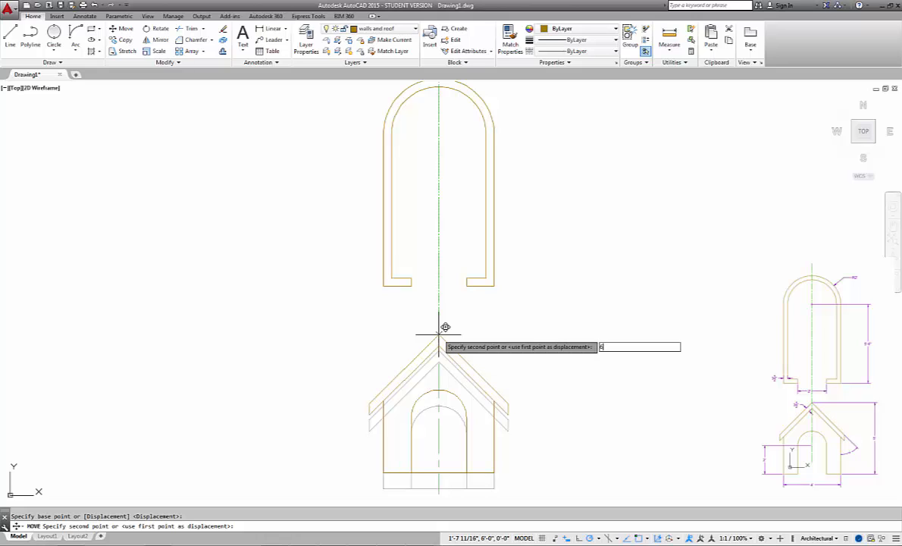
key(Return)
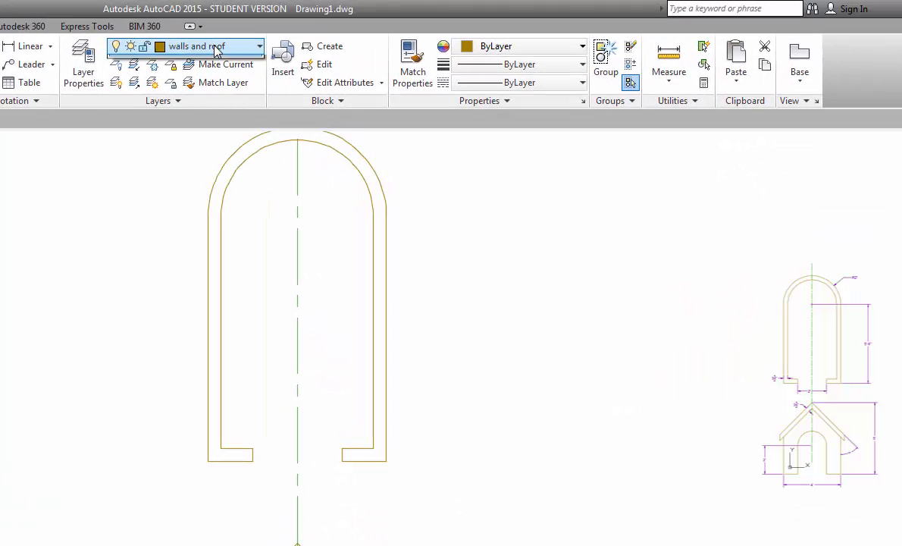
Make the dimension layer current and add a linear dimension for the elevation's overall height, from roof peak to base, beside its right wall
click(215, 48)
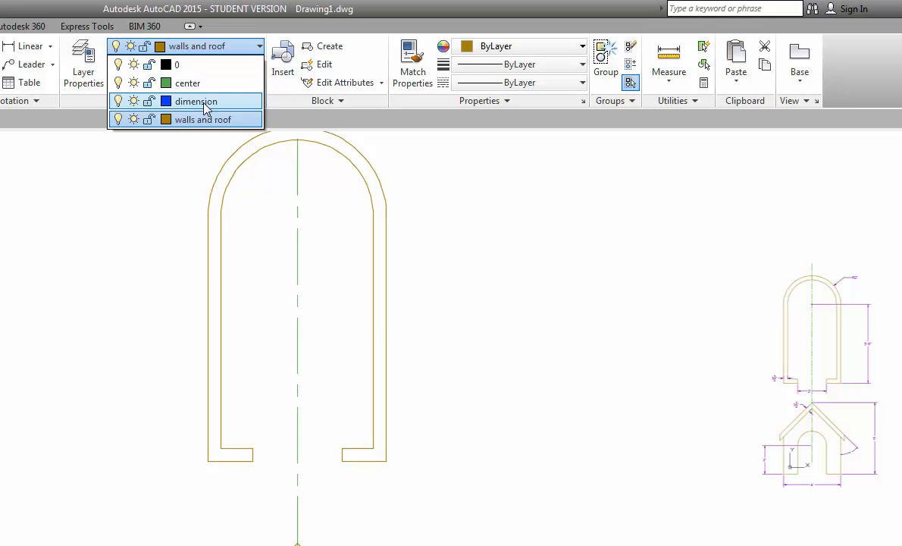
click(205, 110)
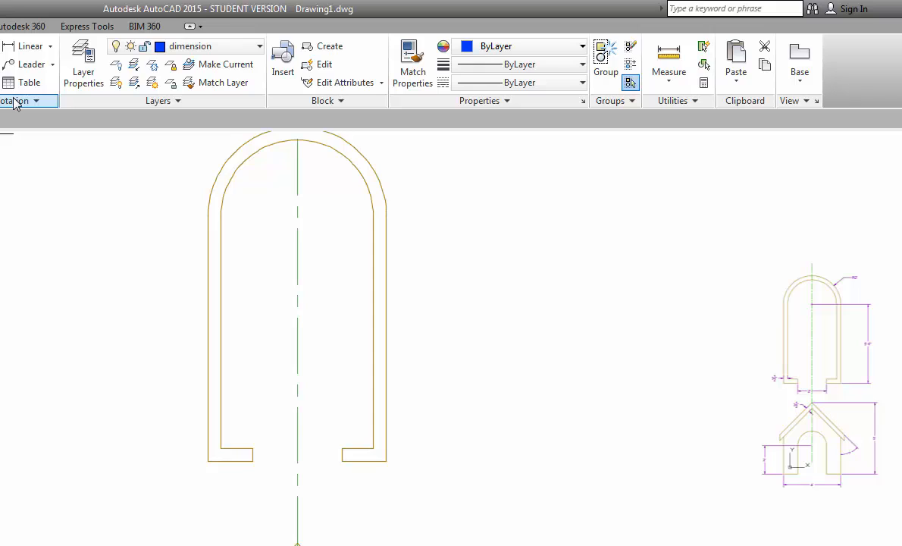
click(50, 46)
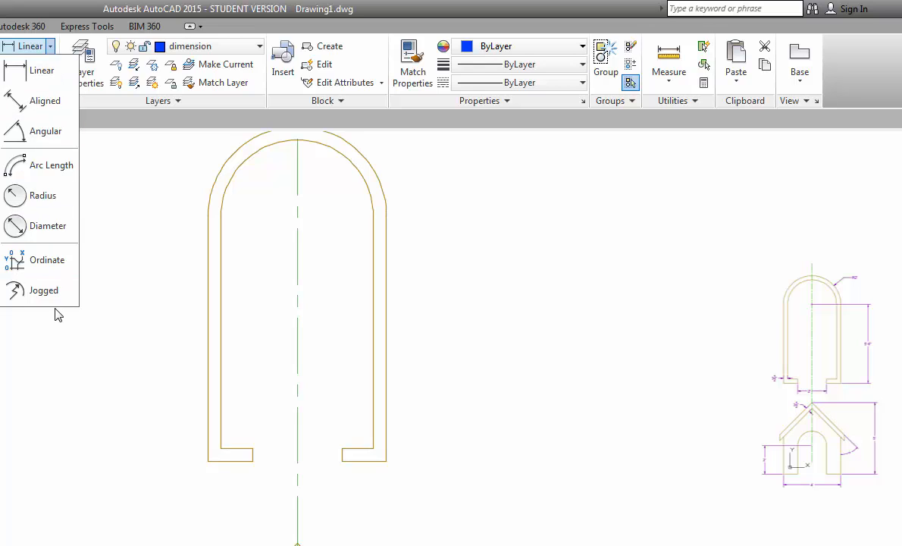
click(33, 78)
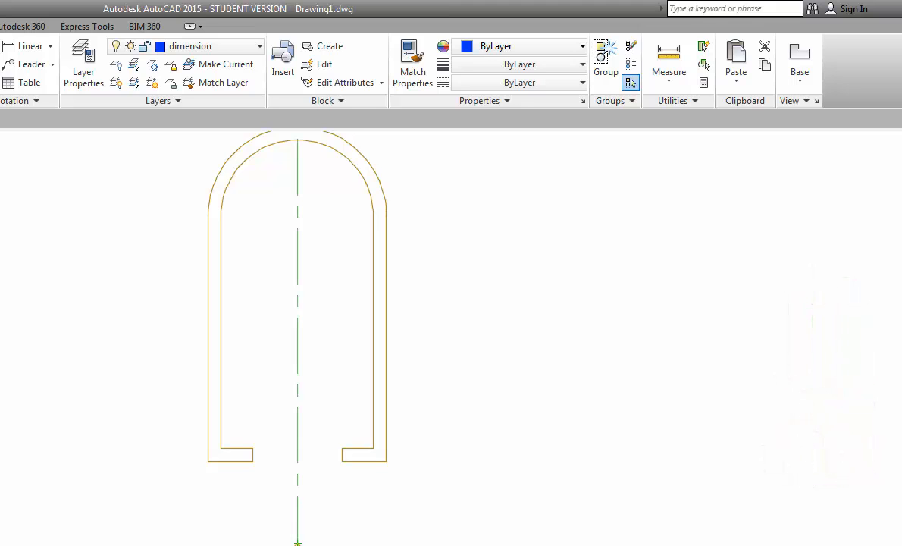
click(494, 476)
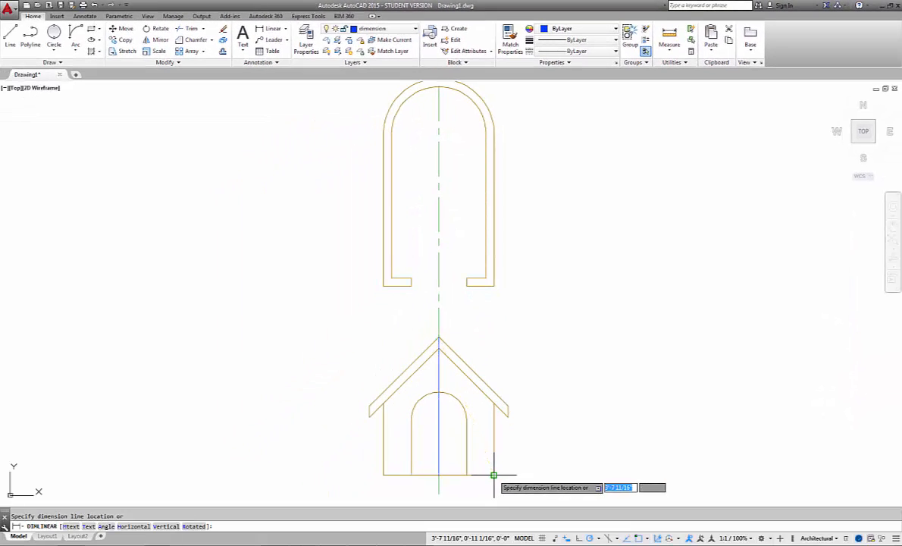
click(559, 402)
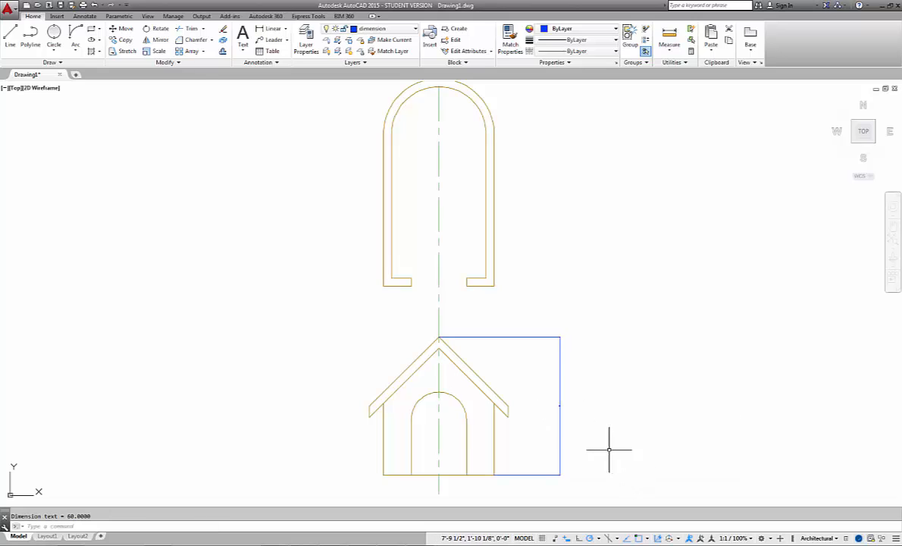
Modify the Standard dimension style so its primary linear units use the Architectural format
scroll(567, 410, up, 4)
scroll(531, 395, up, 5)
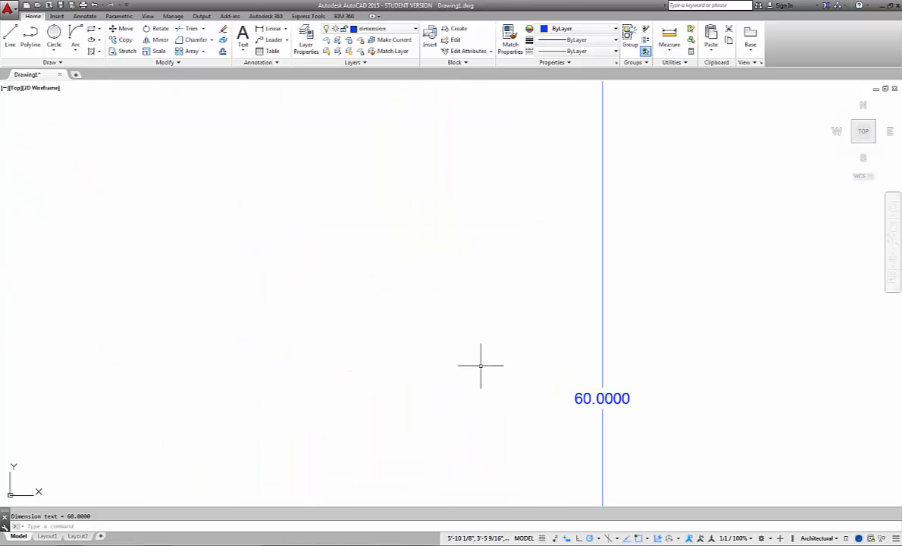
scroll(481, 366, down, 6)
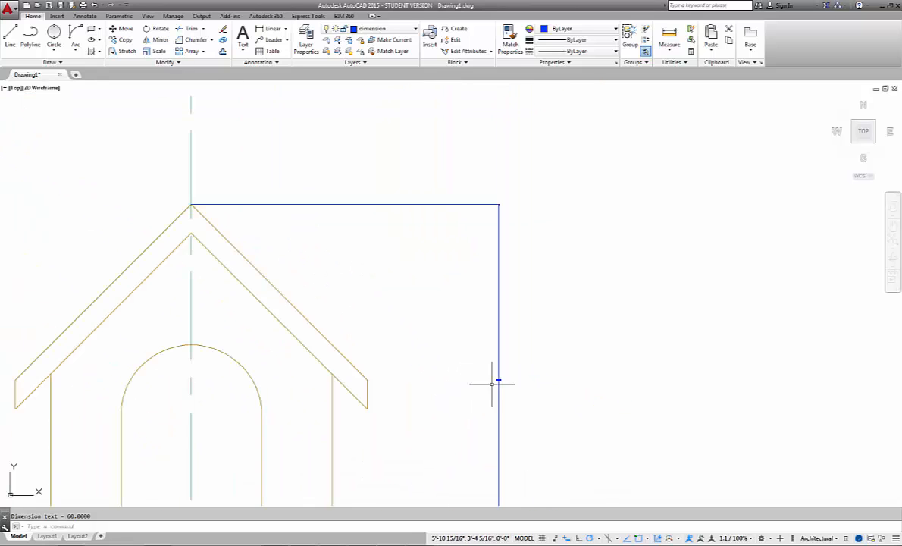
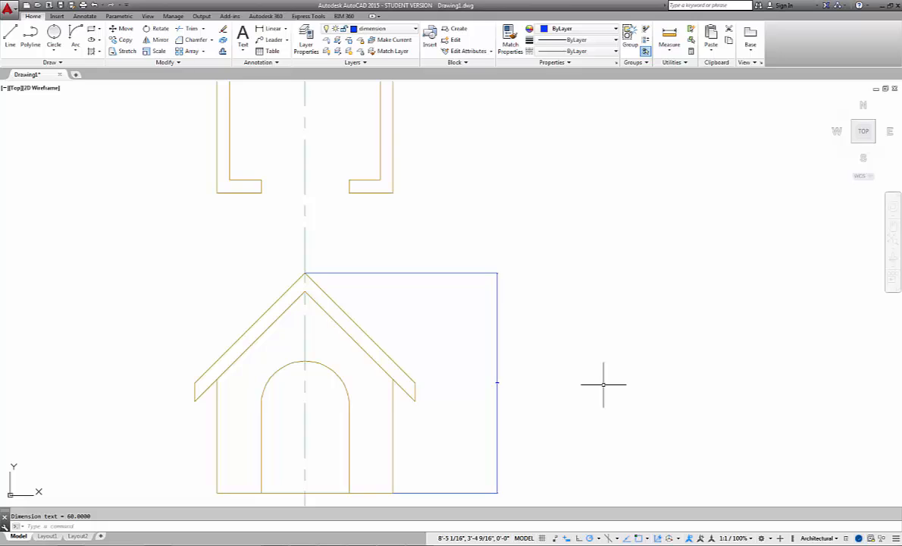
click(274, 62)
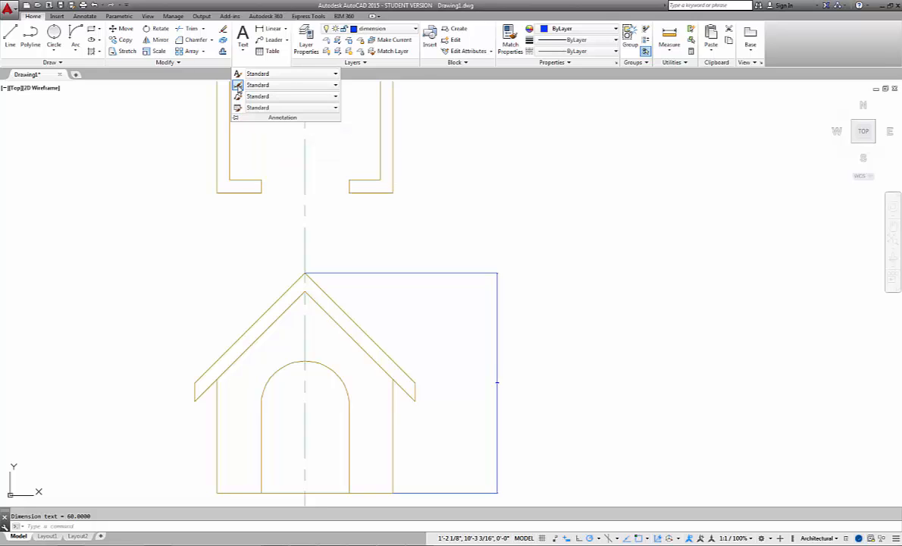
click(238, 87)
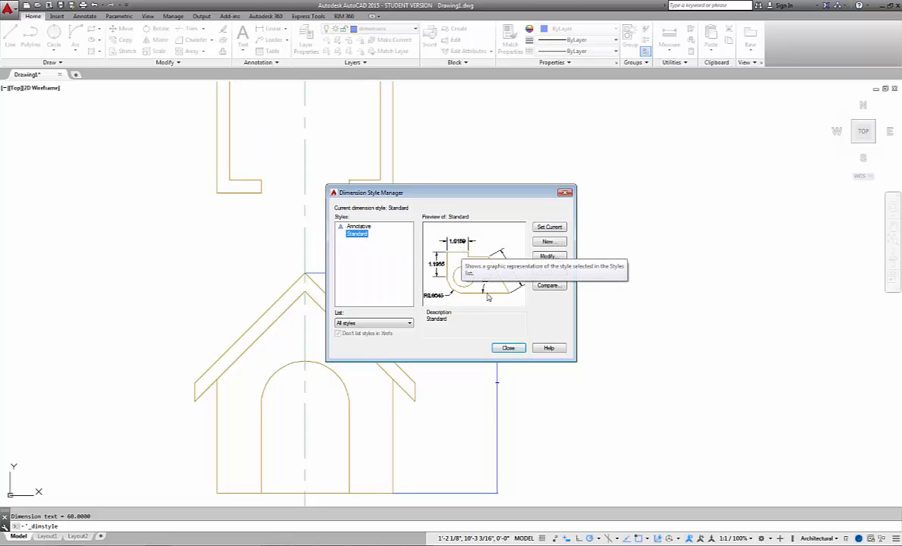
click(551, 258)
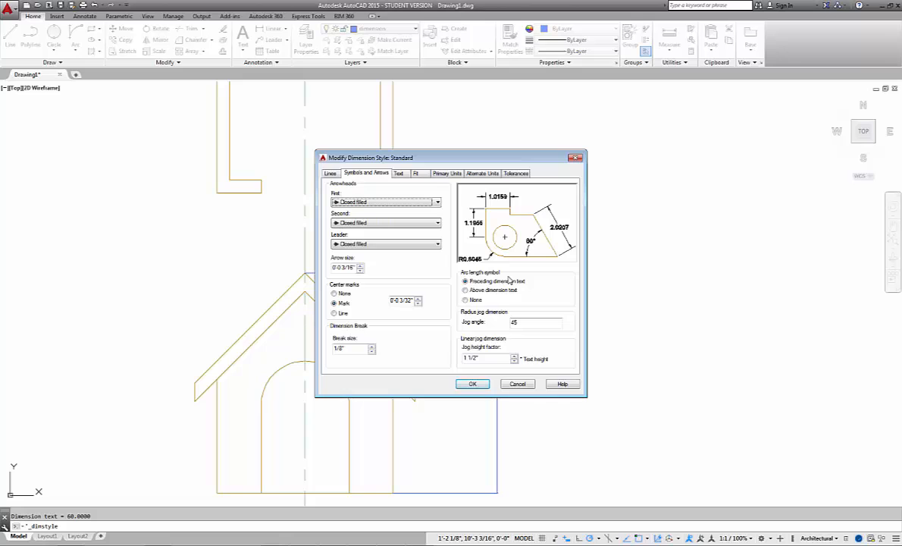
click(447, 174)
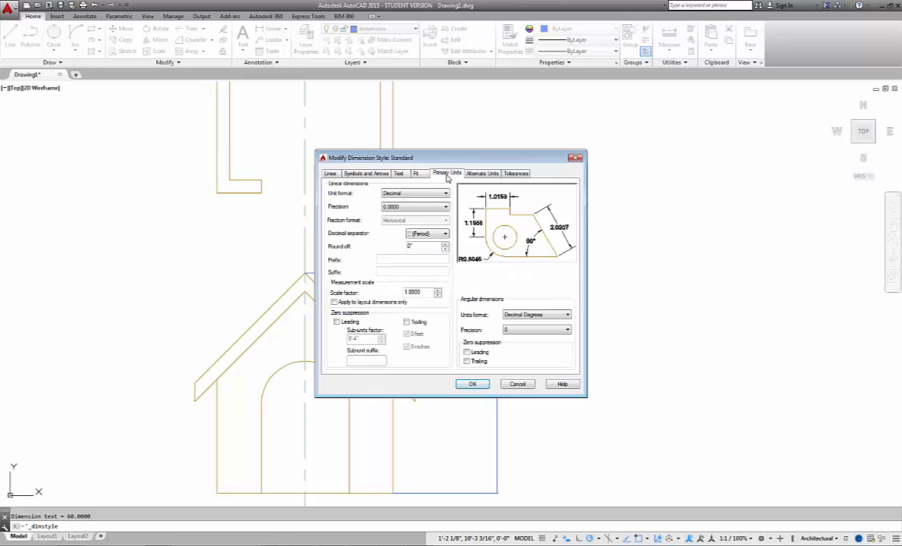
click(438, 195)
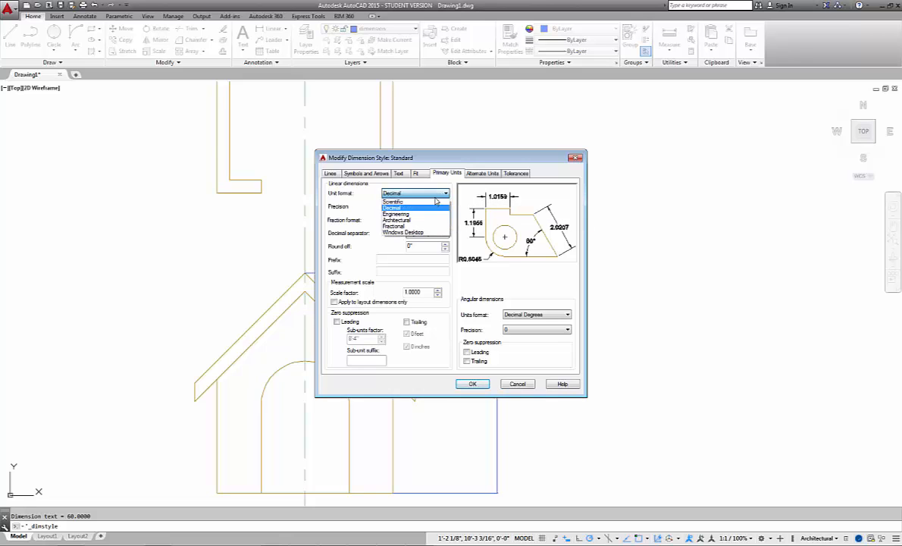
click(421, 220)
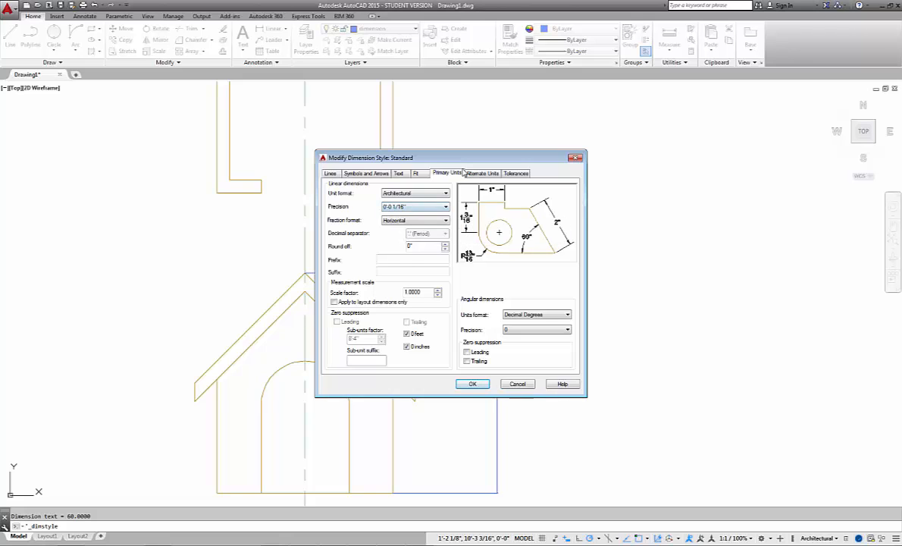
Set the Standard dimension style's overall scale to 12 and apply the style changes
click(417, 174)
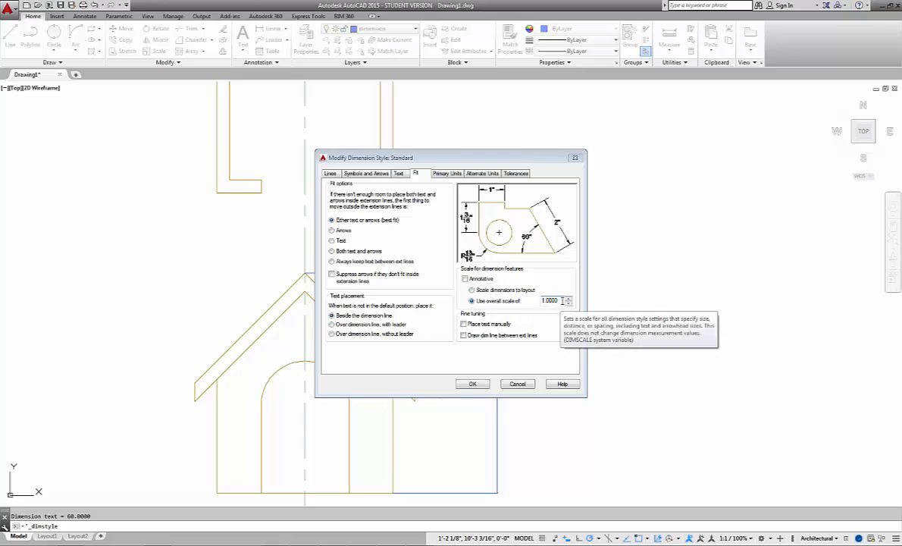
click(559, 300)
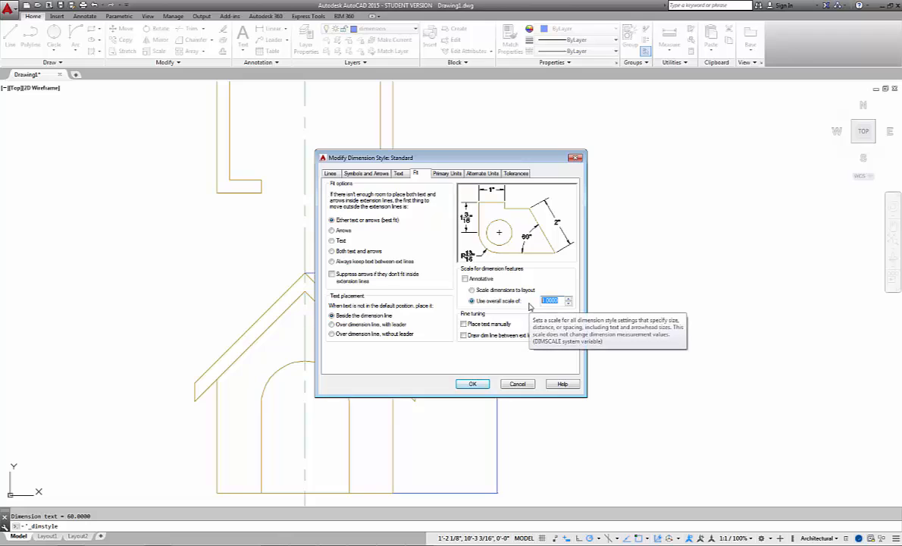
text(12)
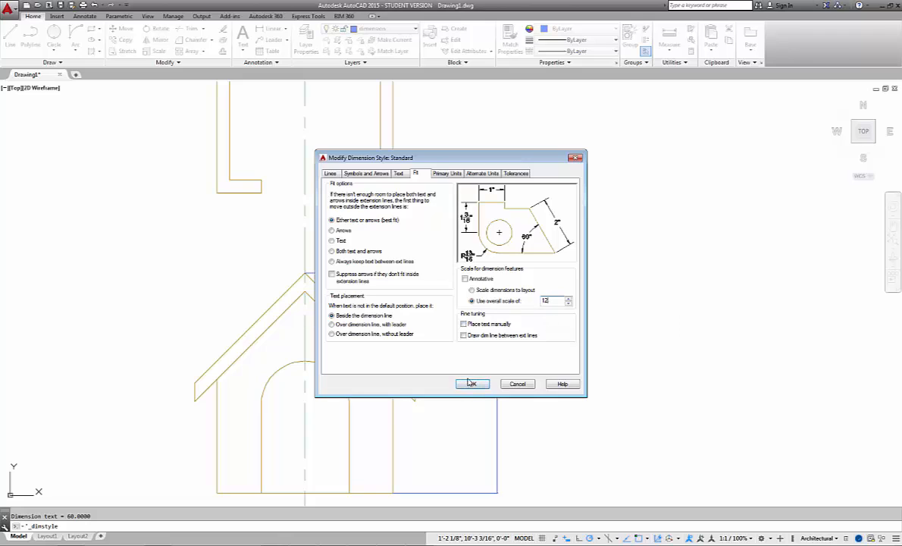
click(471, 383)
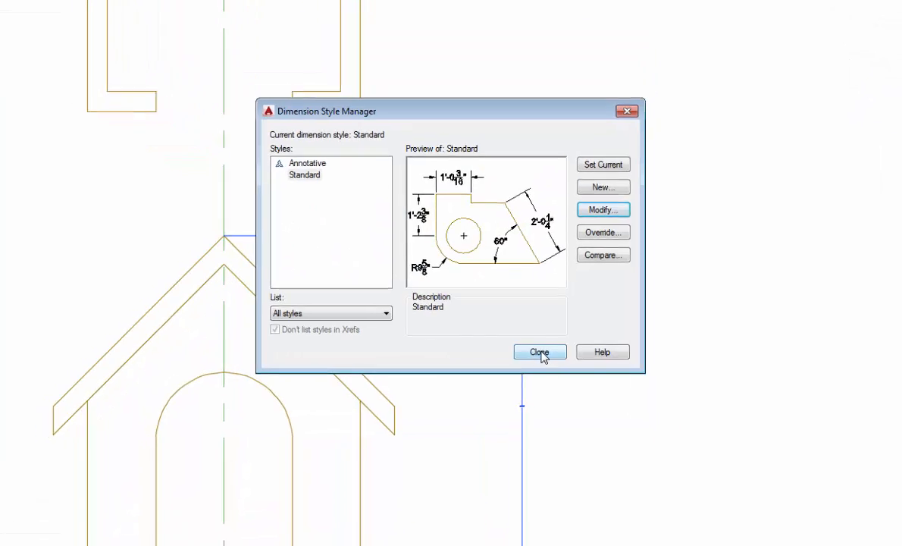
click(552, 356)
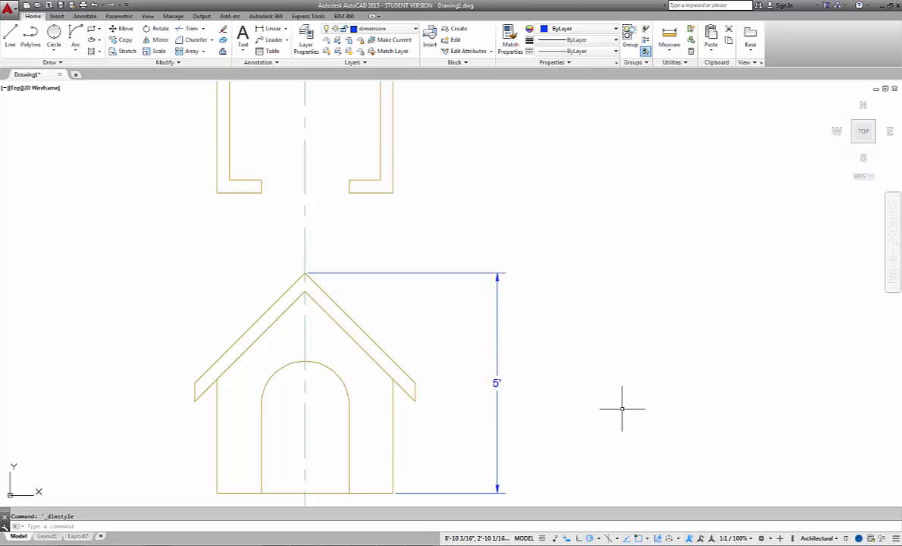
Add a linear dimension for the elevation's wall-to-wall width, placed below its base line
scroll(599, 365, down, 1)
scroll(600, 370, up, 1)
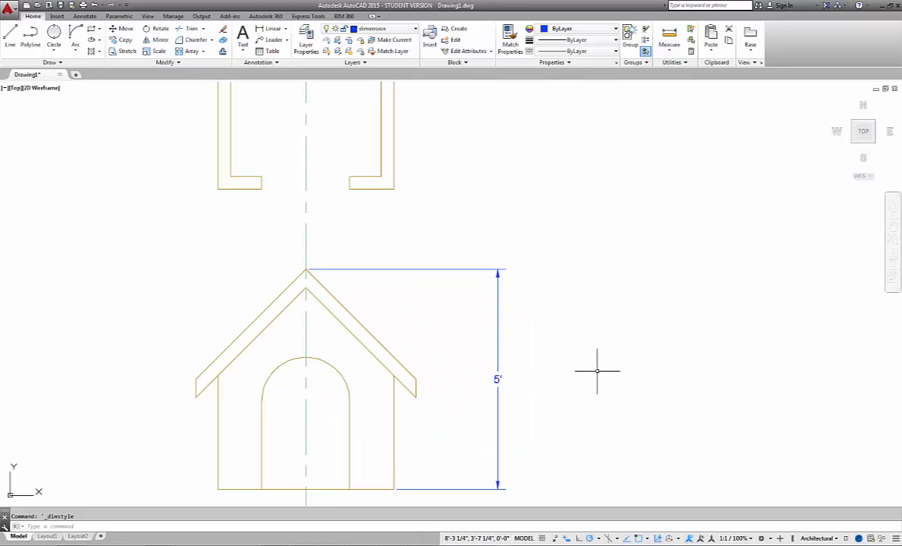
scroll(548, 372, down, 1)
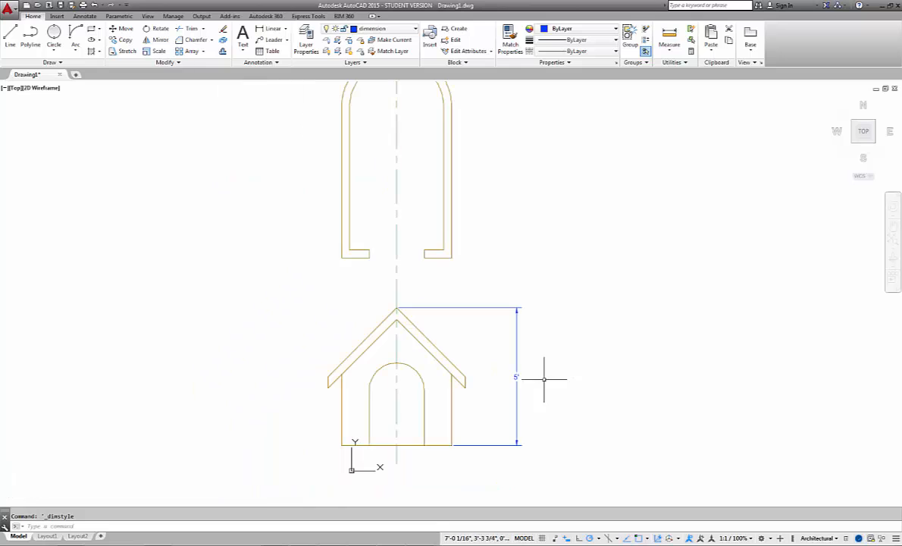
click(271, 29)
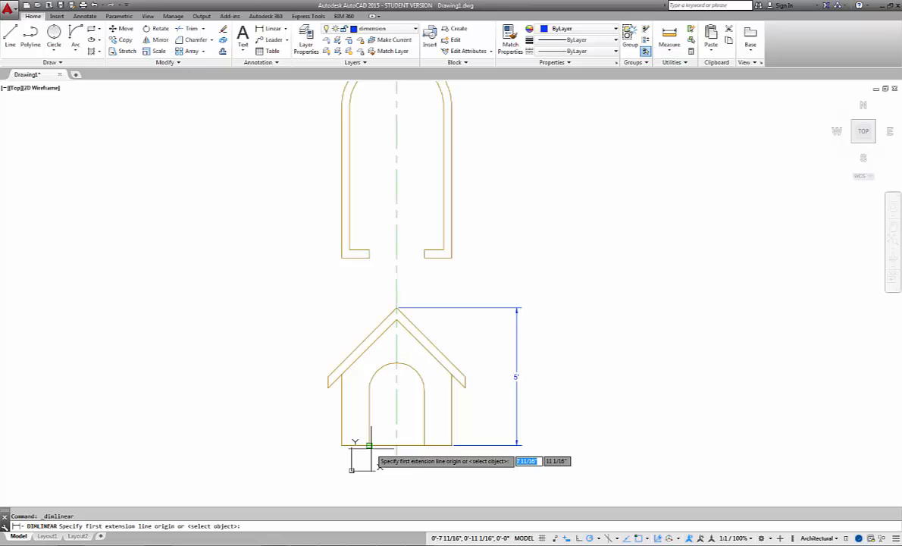
click(341, 444)
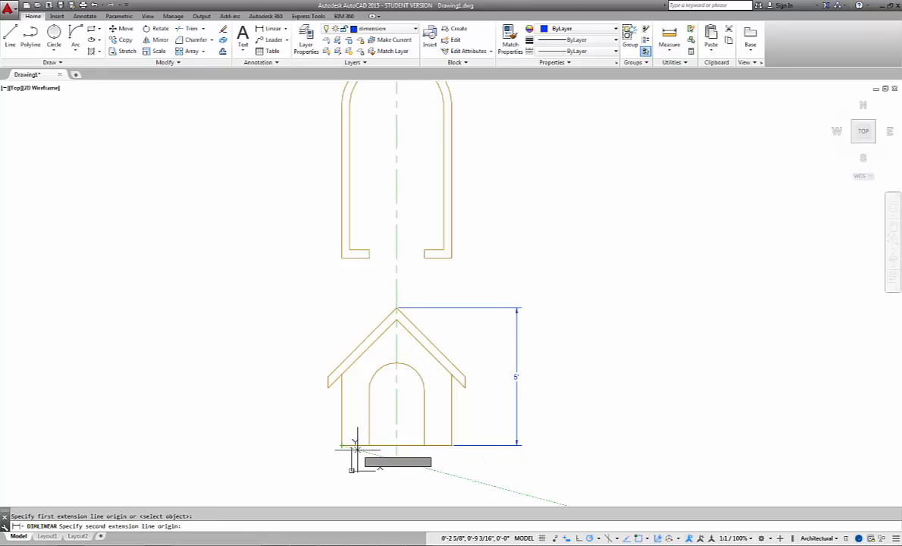
click(450, 445)
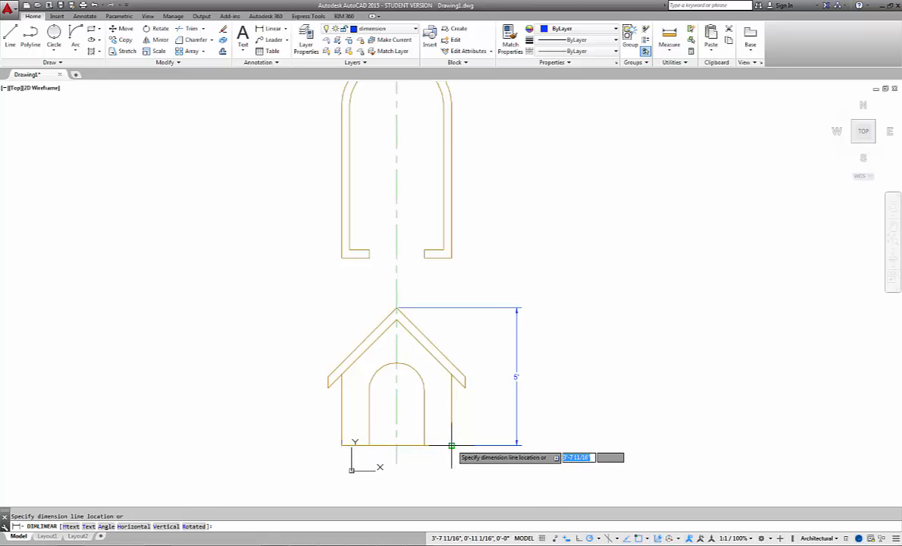
click(419, 482)
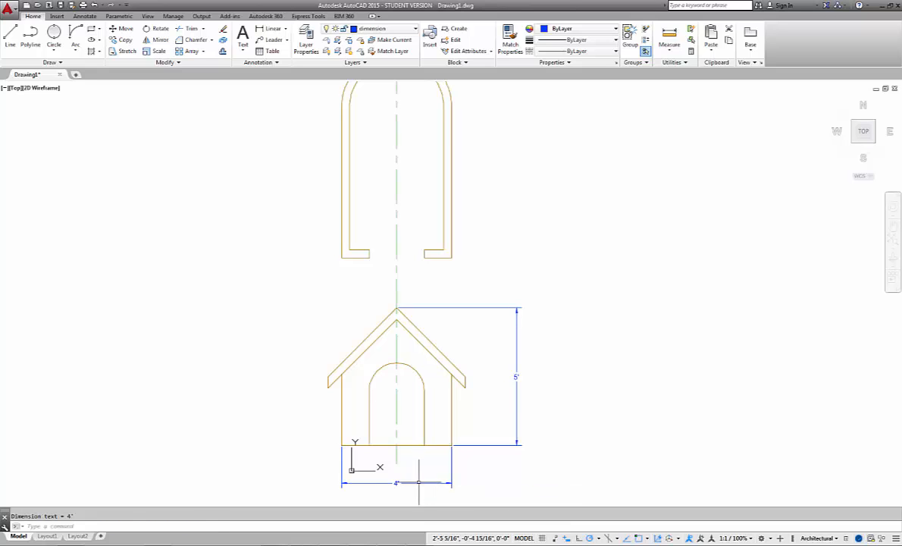
Add a linear dimension for the door opening's width in the plan, placed just below the front wall
click(269, 29)
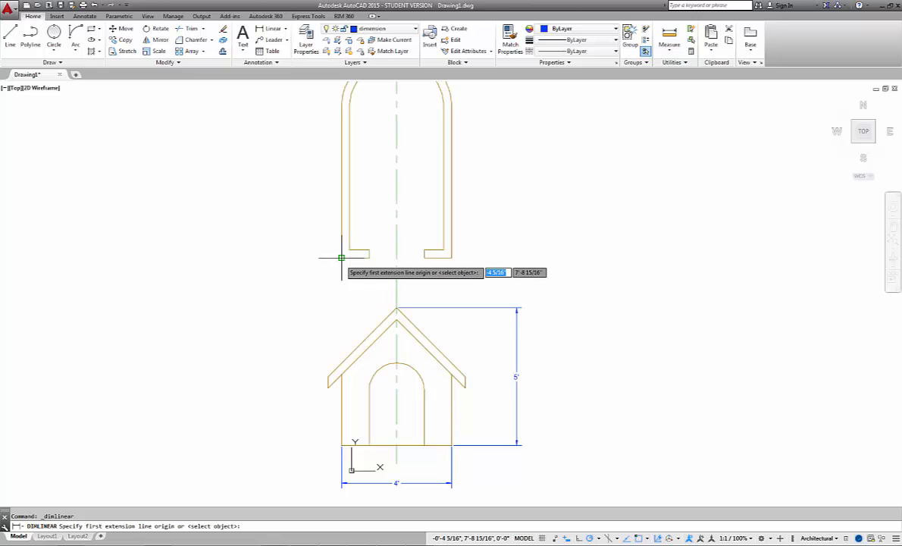
click(369, 258)
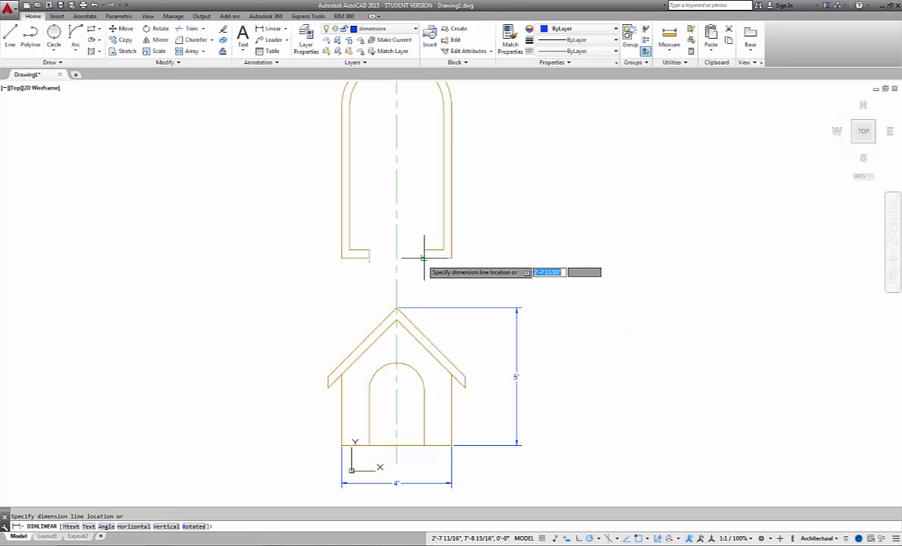
click(424, 258)
click(412, 276)
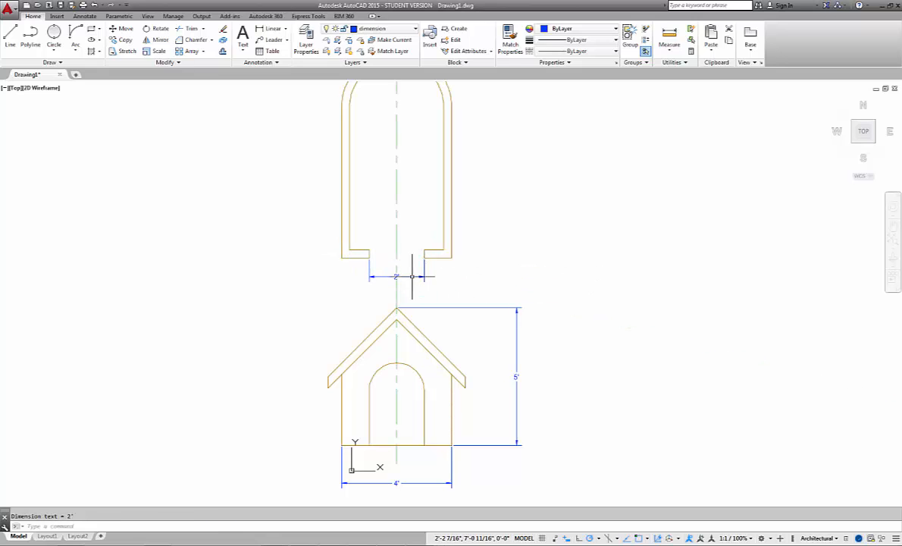
Add a linear dimension for the plan's front wall segment right of the door opening, in line with the opening's dimension
right_click(467, 258)
click(496, 267)
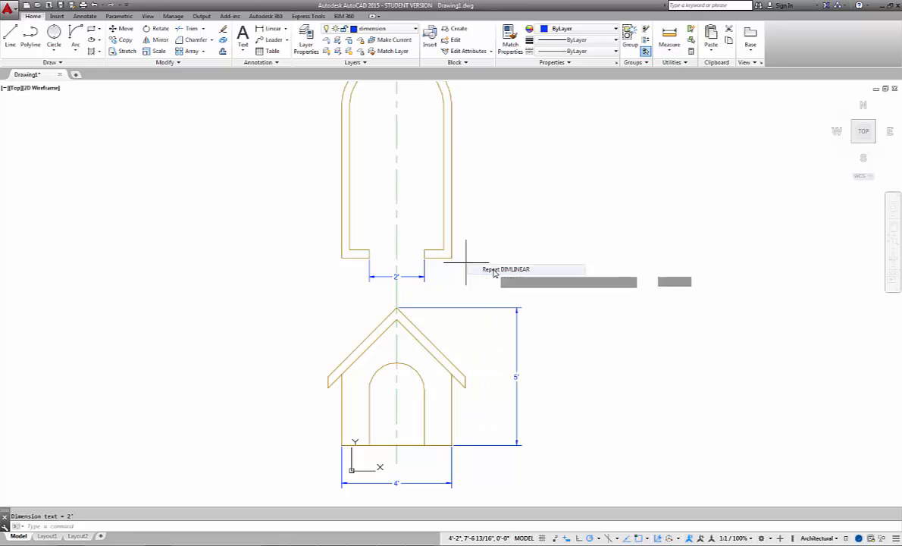
click(424, 257)
click(452, 258)
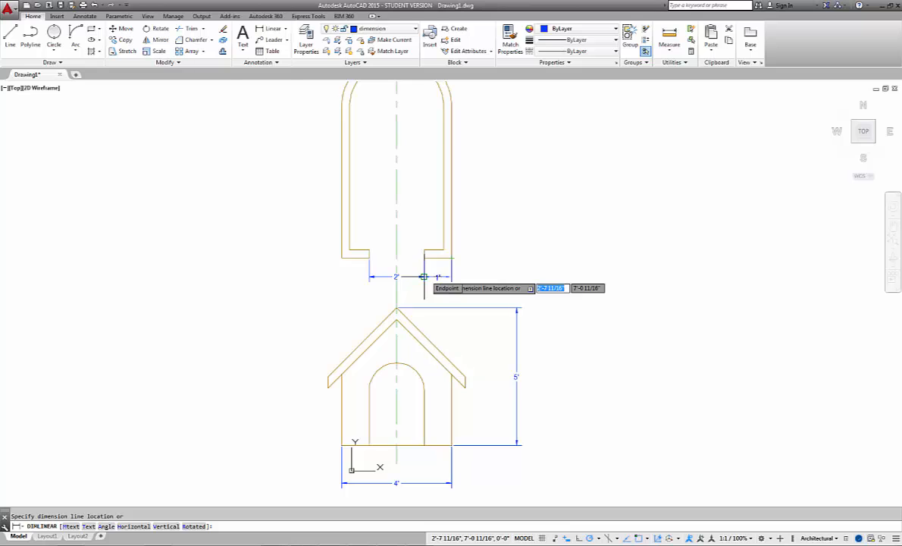
scroll(424, 277, up, 6)
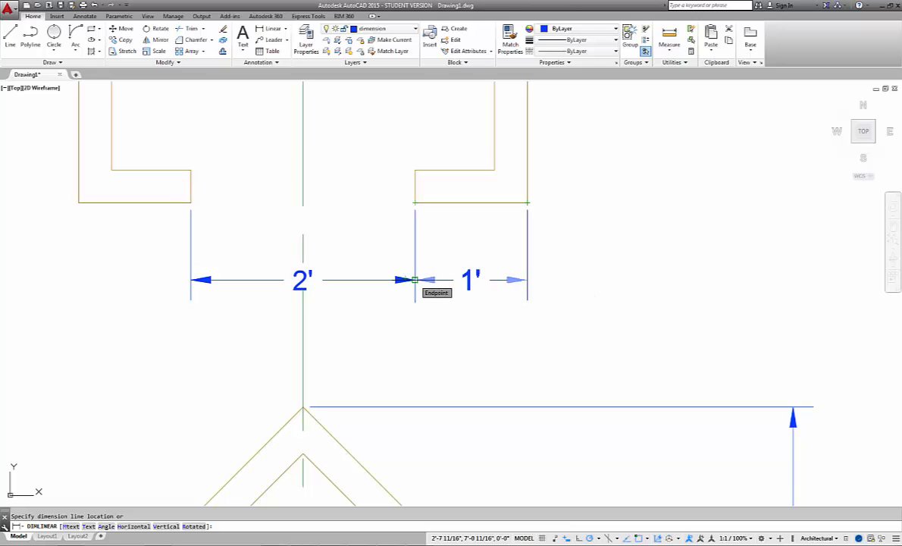
click(414, 280)
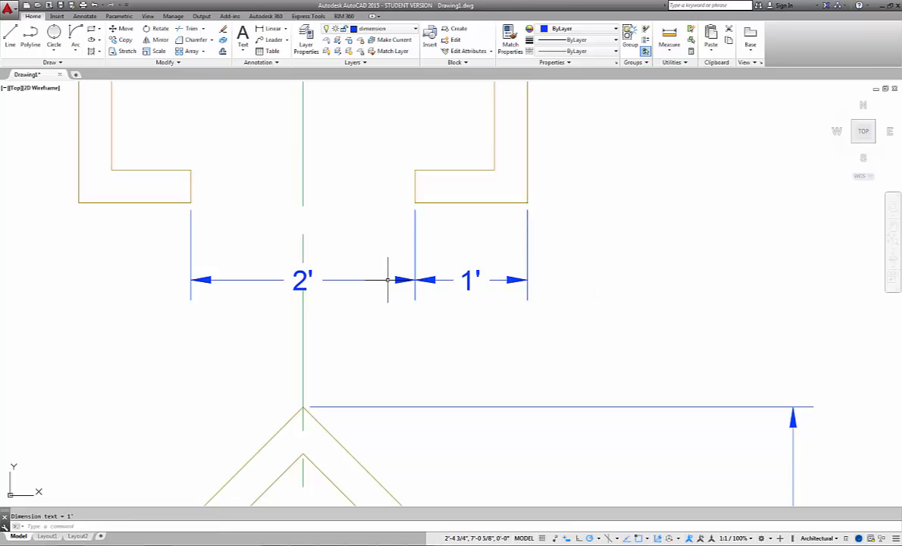
scroll(512, 280, up, 4)
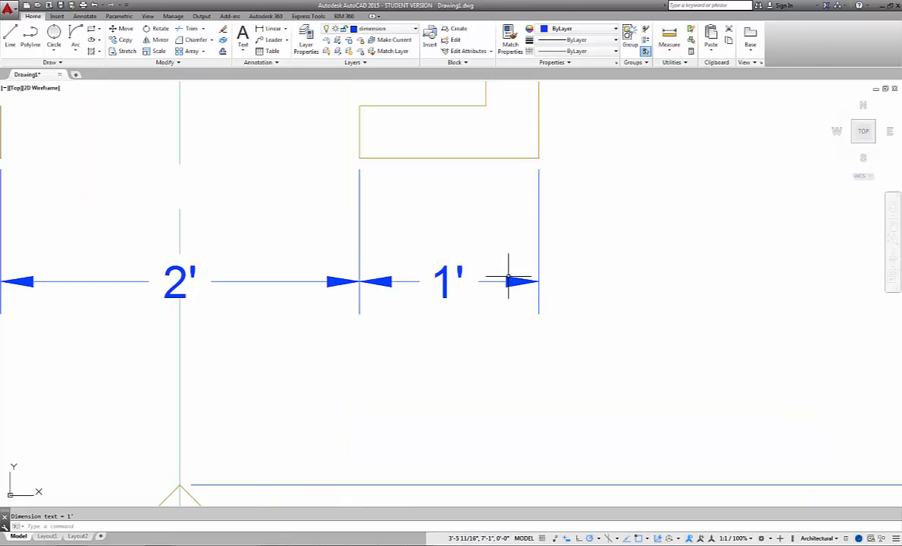
scroll(508, 284, down, 7)
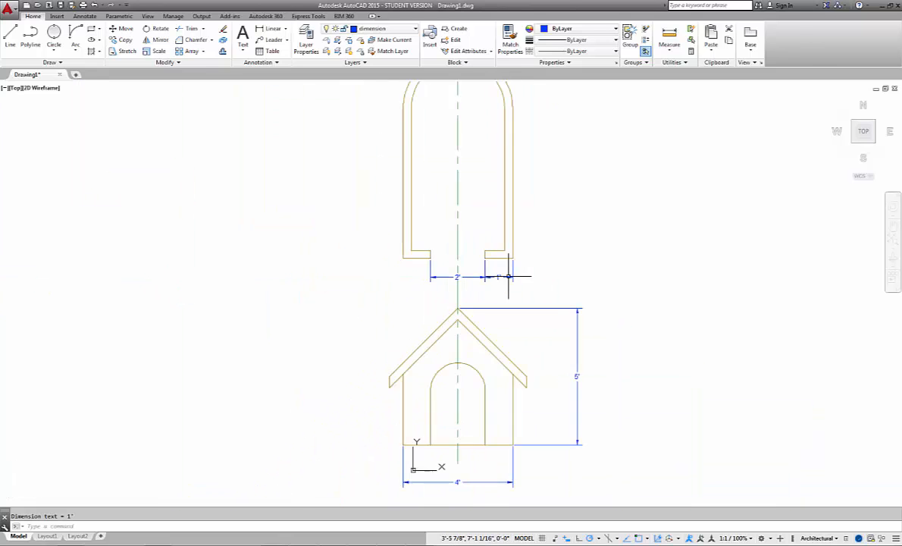
Add a radius dimension to the outer arc of the plan's rounded end, placed just outside its upper right
mouse_move(564, 231)
middle_down()
mouse_move(503, 306)
mouse_move(515, 274)
middle_up()
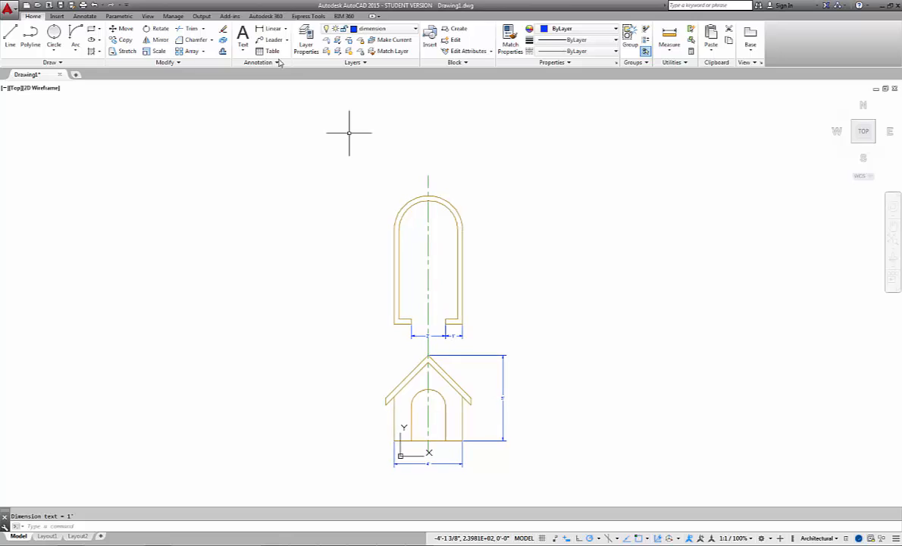
click(285, 31)
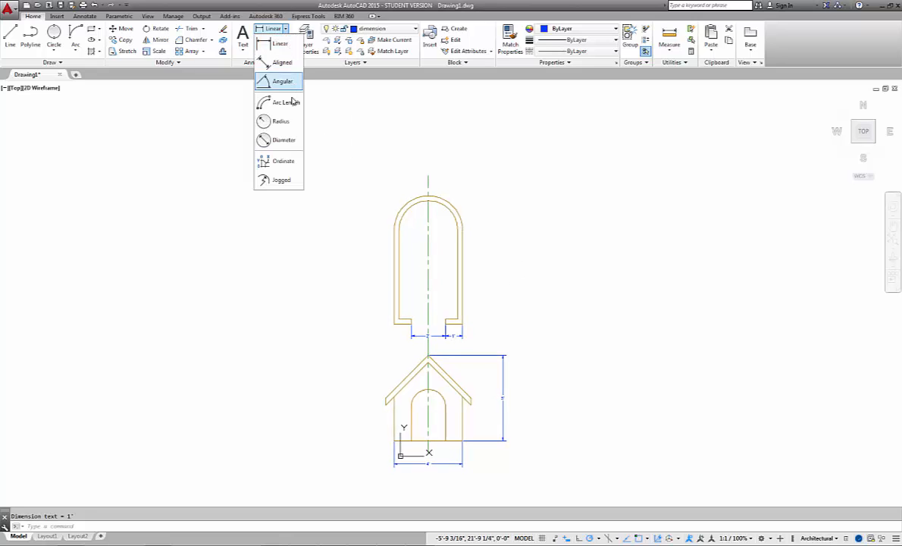
click(281, 124)
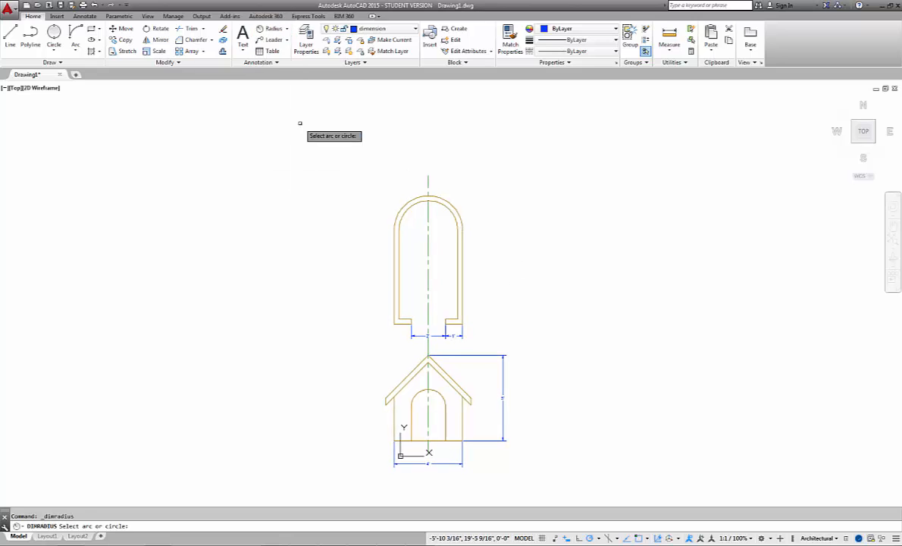
click(454, 207)
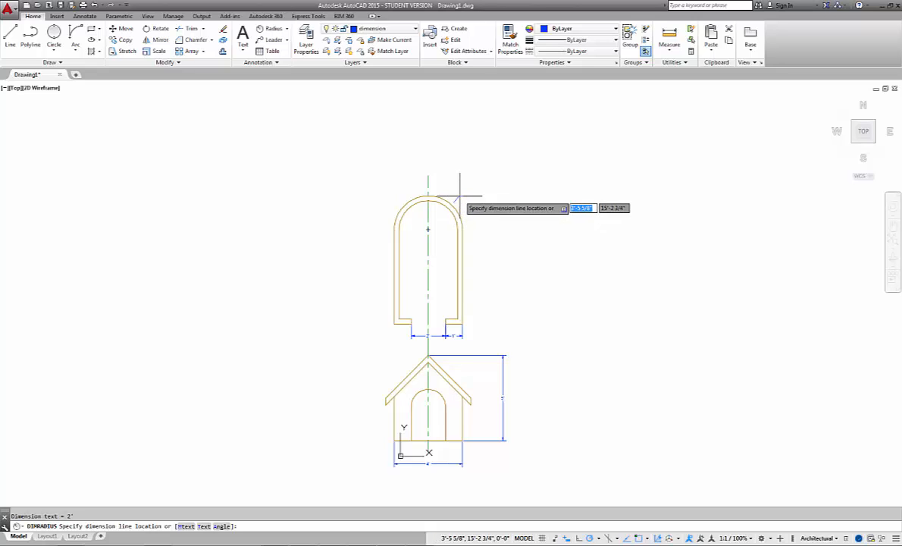
click(460, 195)
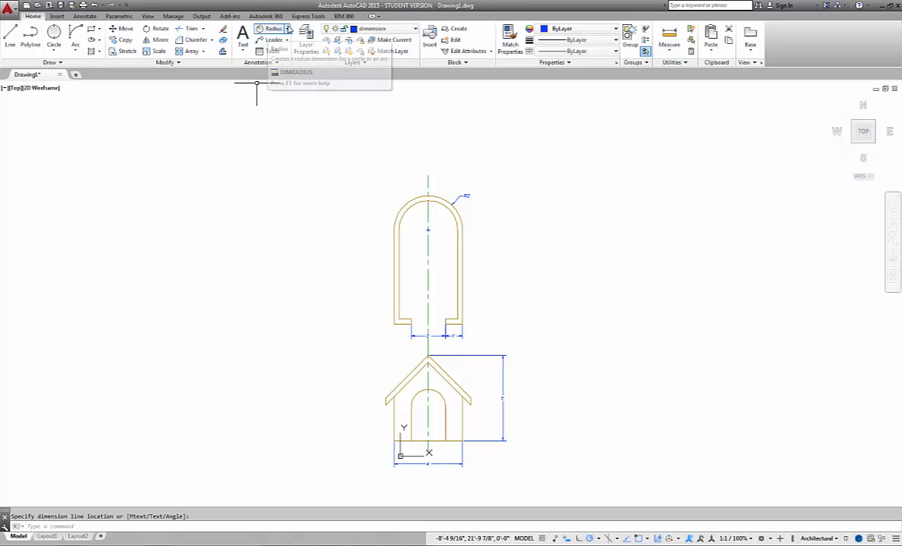
Add a vertical linear dimension from the plan's front left outer corner to the arc's center, placed left of the plan
click(287, 30)
click(277, 43)
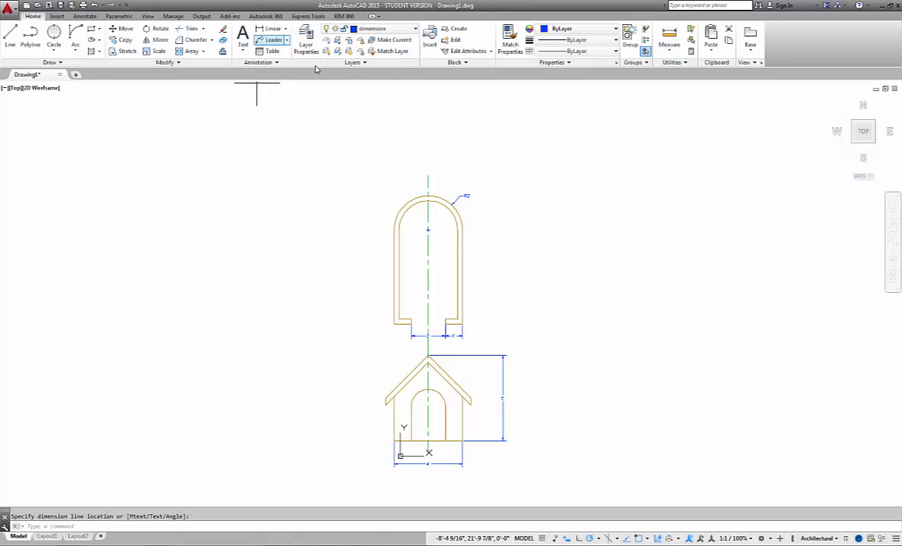
click(394, 324)
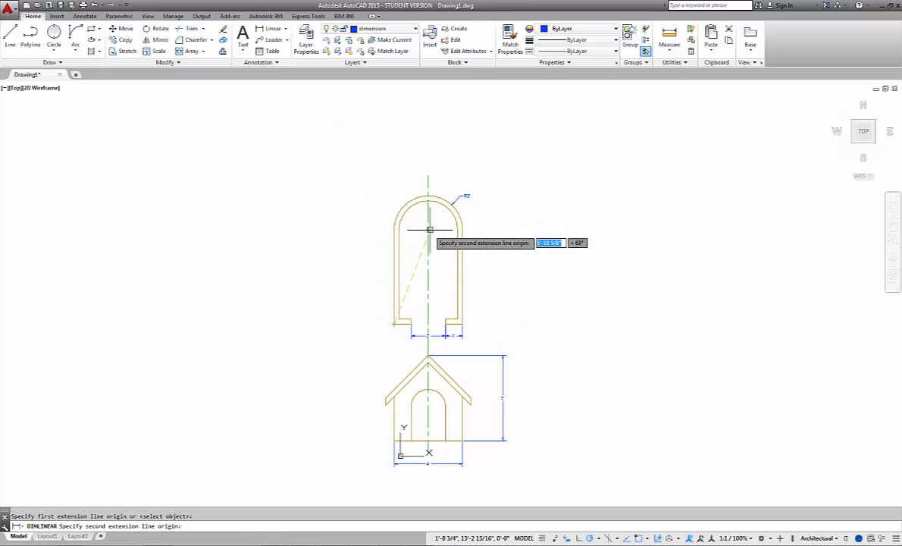
scroll(428, 228, up, 5)
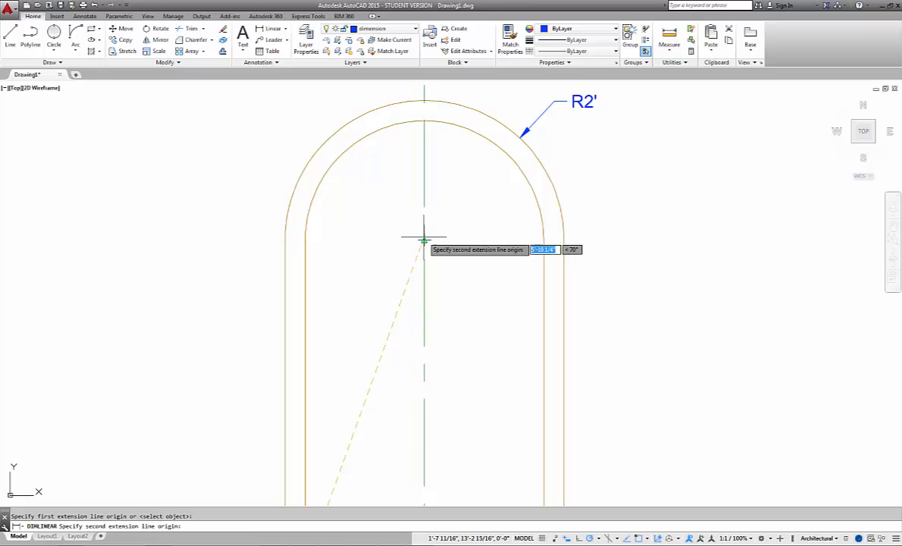
click(423, 241)
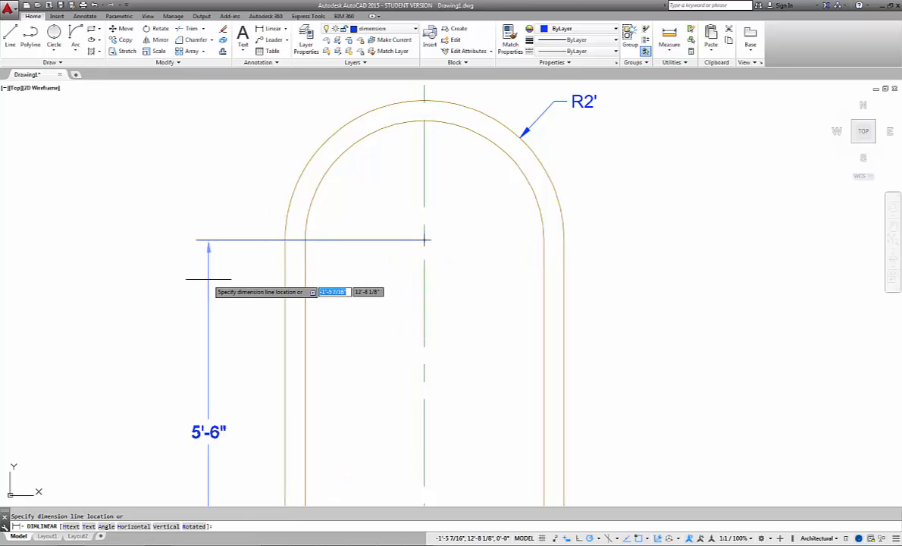
click(154, 311)
Add a linear dimension for the thickness of the plan's right side wall, with its text just outside the wall
scroll(545, 300, down, 4)
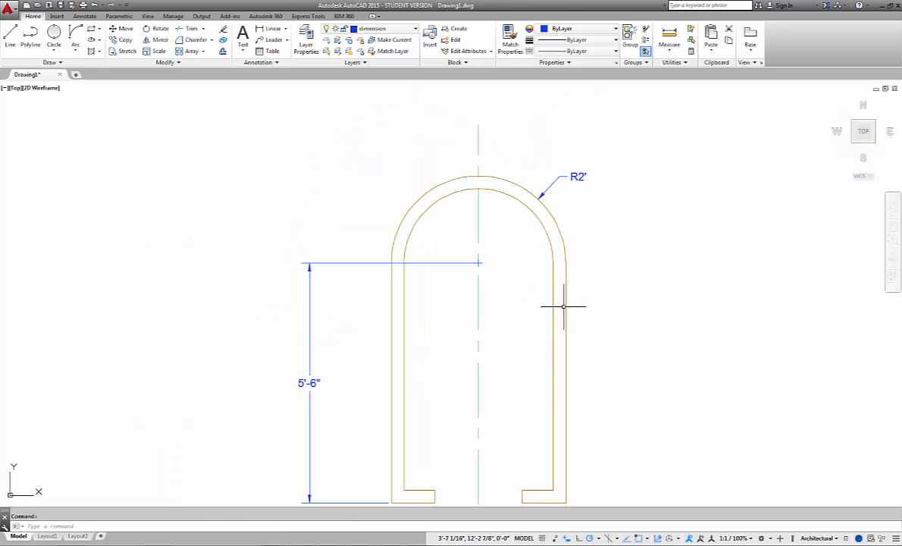
scroll(586, 436, up, 2)
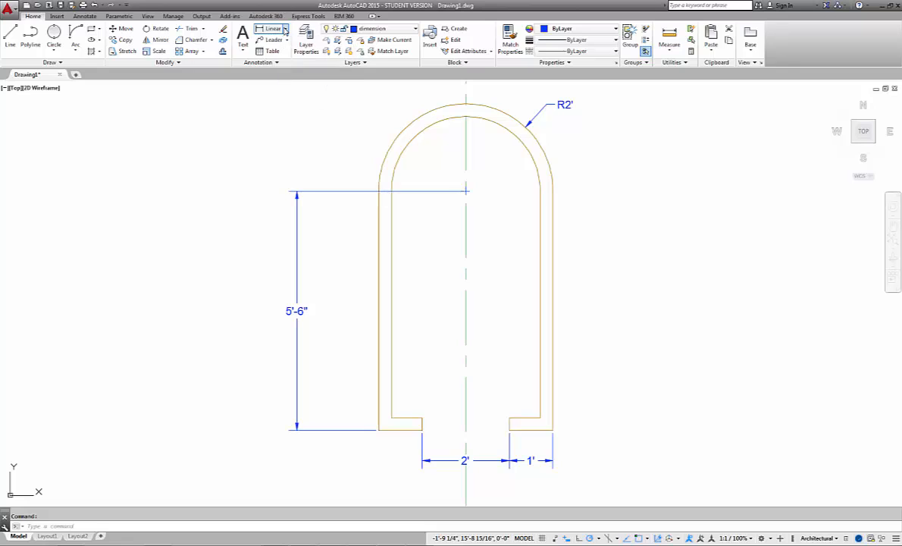
click(285, 29)
click(275, 43)
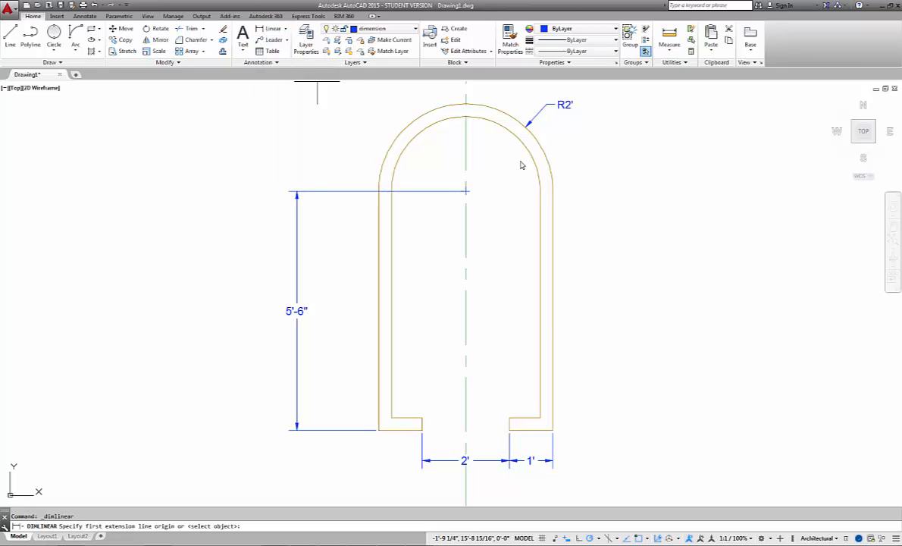
click(539, 305)
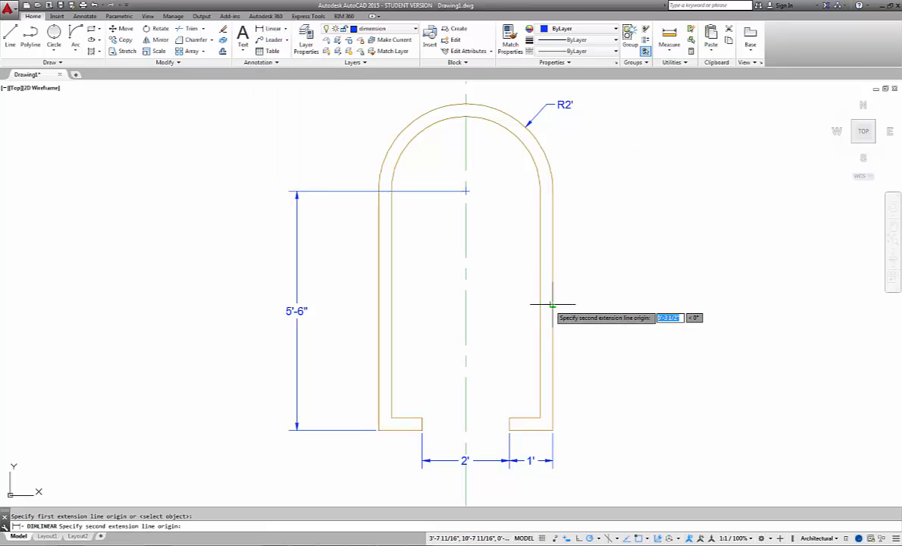
click(552, 305)
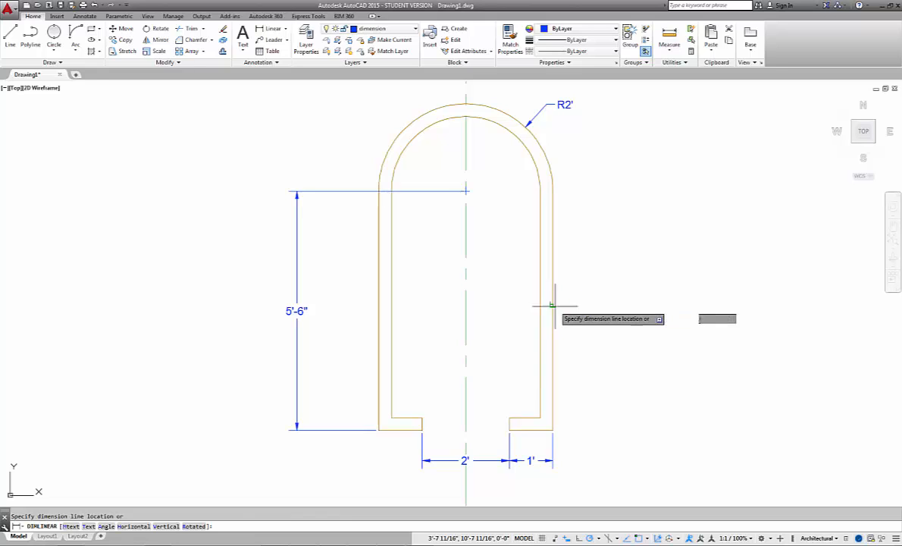
click(573, 308)
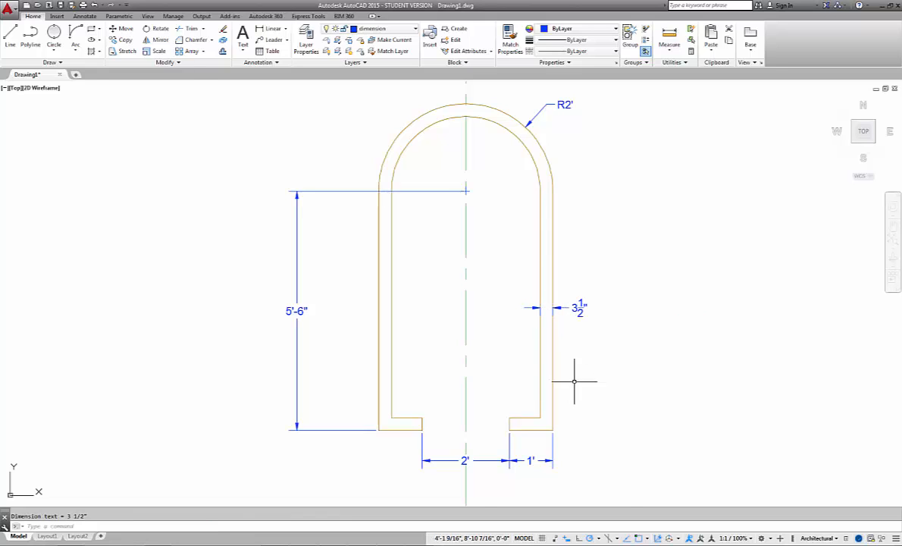
Add a vertical linear dimension from the elevation door arch's center to the base line, placed between the house and the overall height dimension
scroll(586, 381, down, 2)
middle_drag(601, 427, 636, 282)
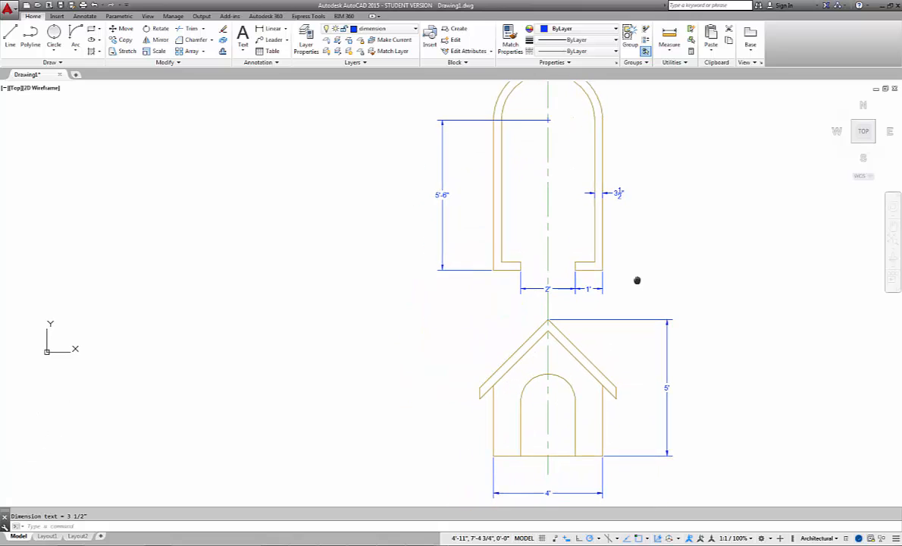
scroll(553, 385, up, 2)
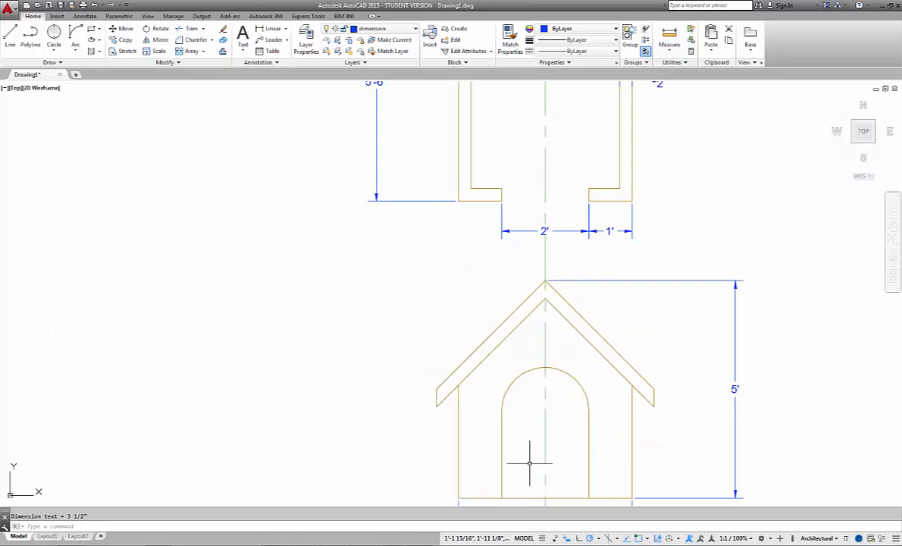
scroll(557, 467, down, 2)
middle_drag(560, 464, 564, 368)
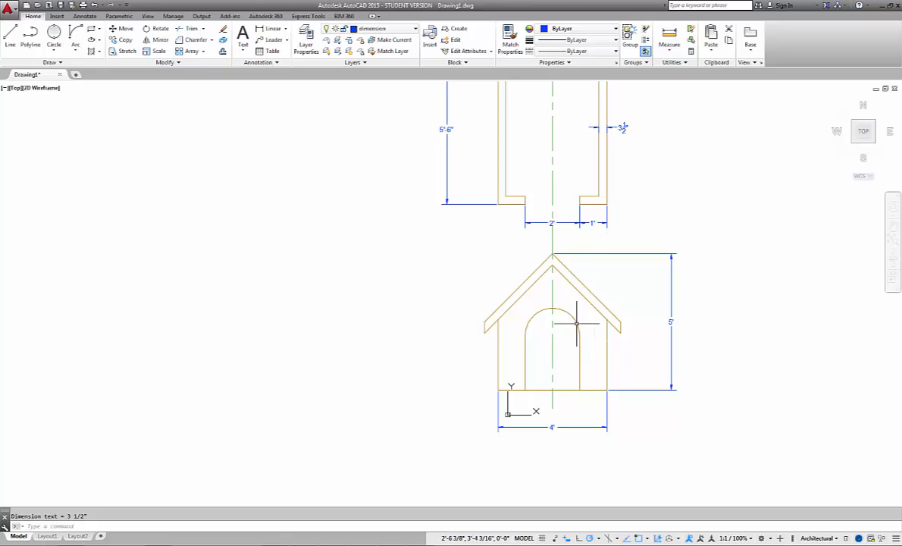
click(269, 28)
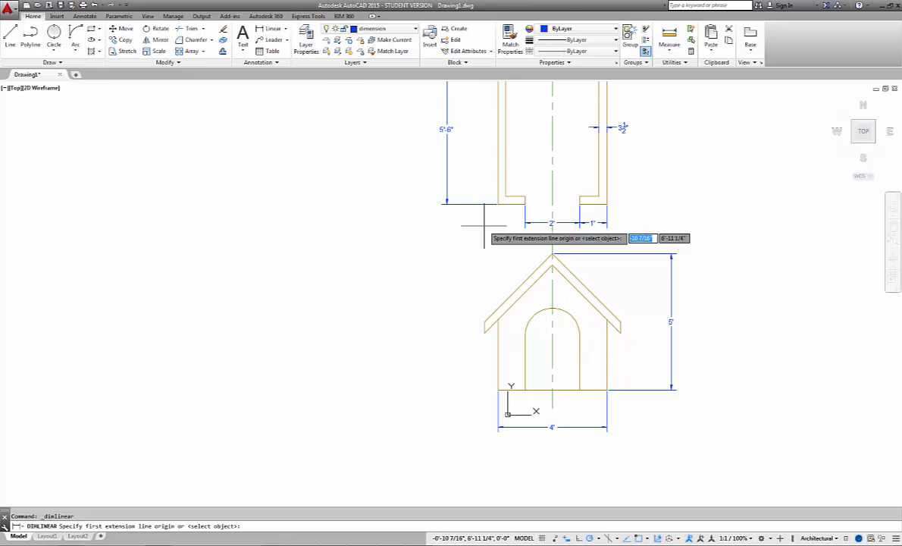
click(552, 334)
click(510, 388)
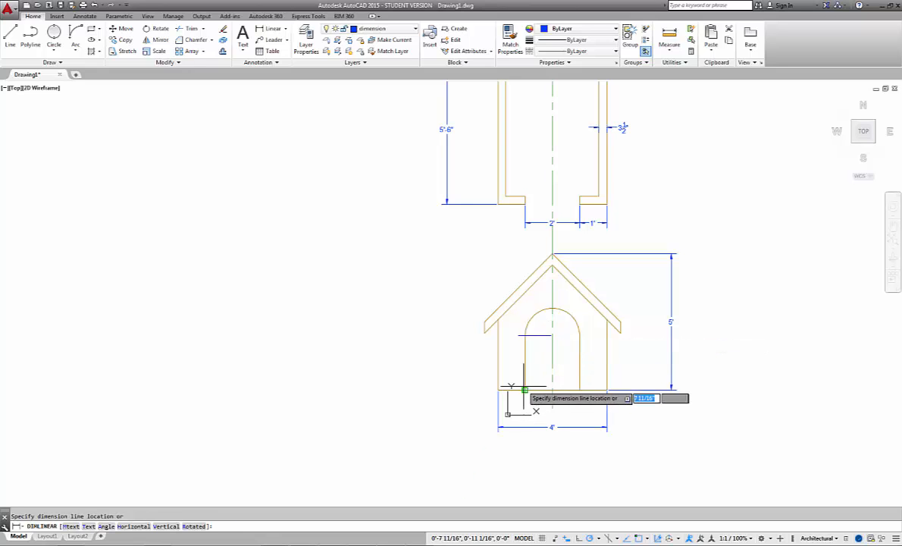
click(648, 363)
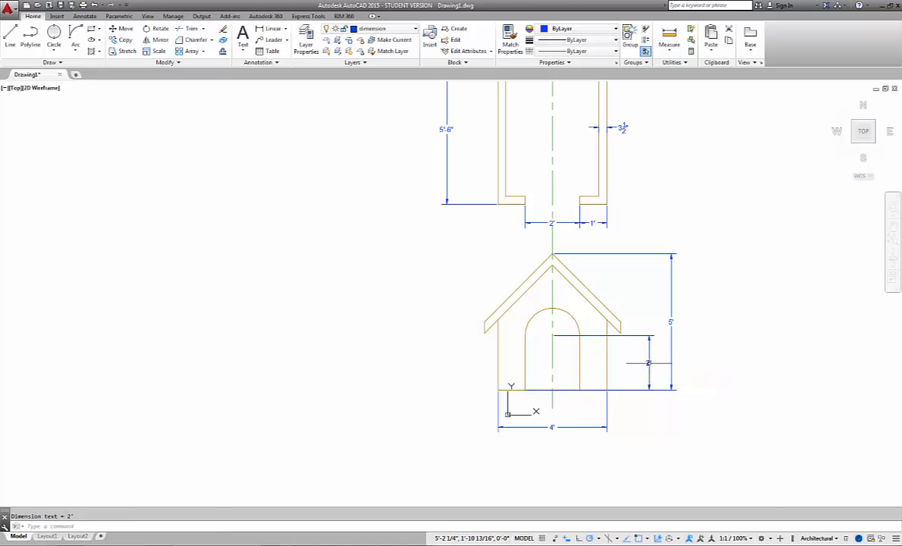
Add an aligned dimension for the roof thickness at the midpoints of the elevation's left roof slope, with its text outside the roof
scroll(483, 310, up, 2)
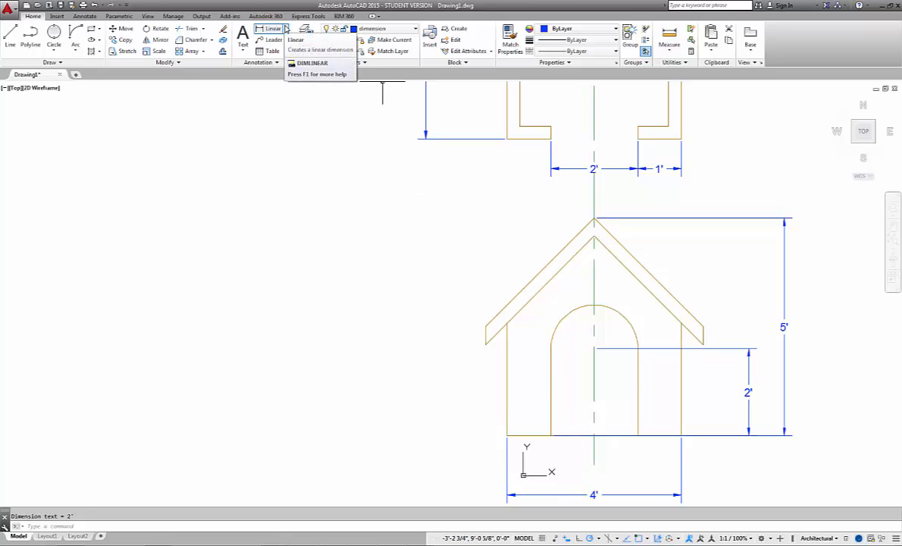
click(285, 28)
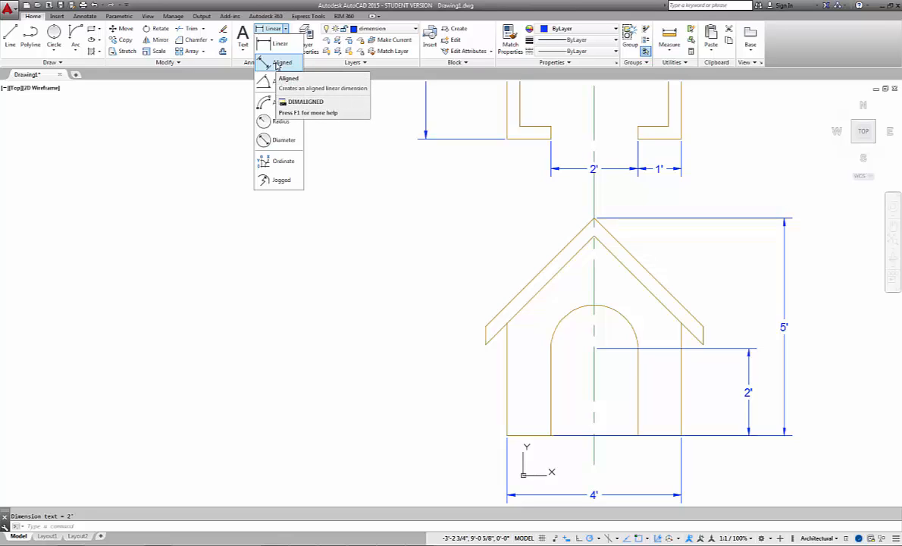
click(279, 63)
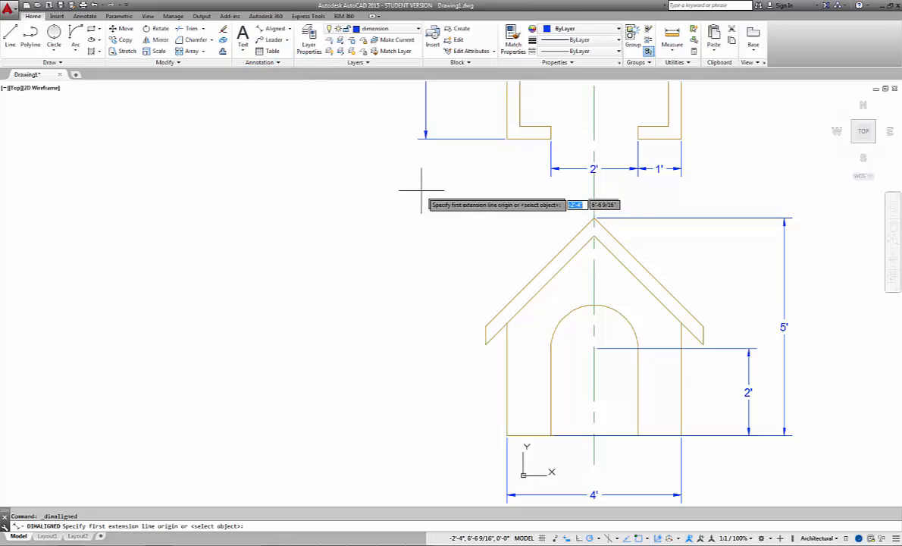
click(548, 281)
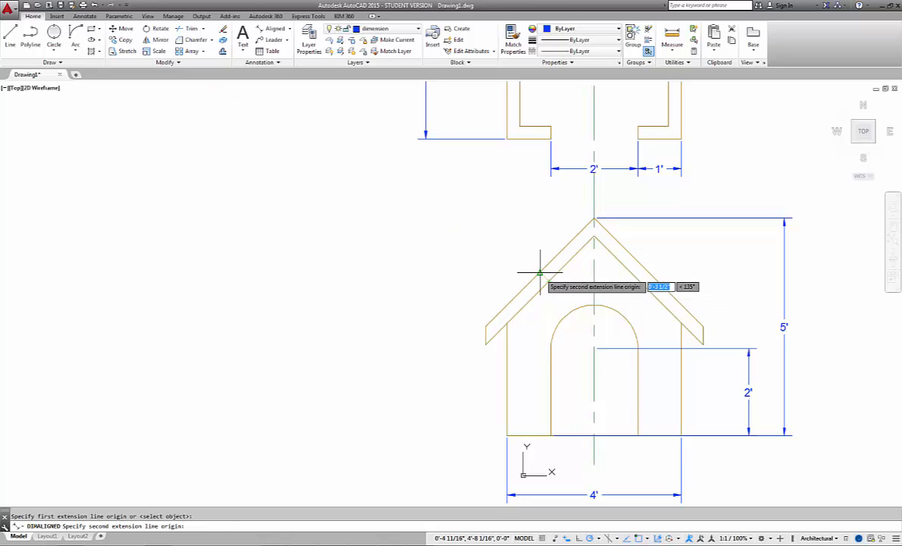
click(535, 270)
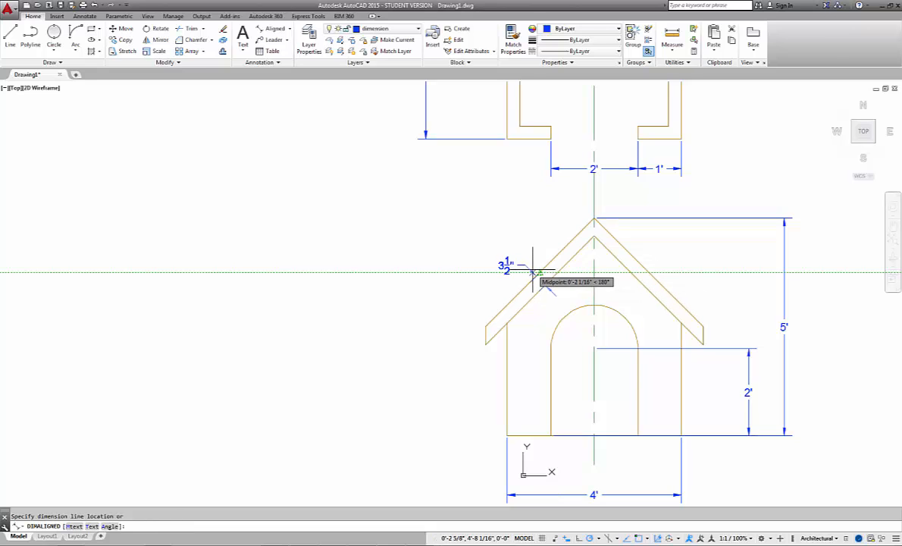
click(534, 270)
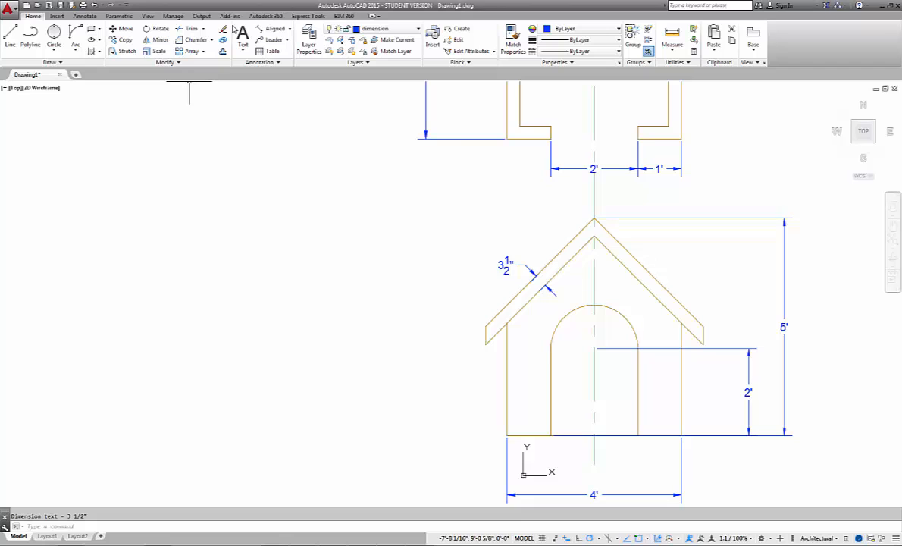
Add a horizontal linear dimension from the elevation's right eave tip to the right wall, placed above the roof overhang
click(289, 29)
click(262, 44)
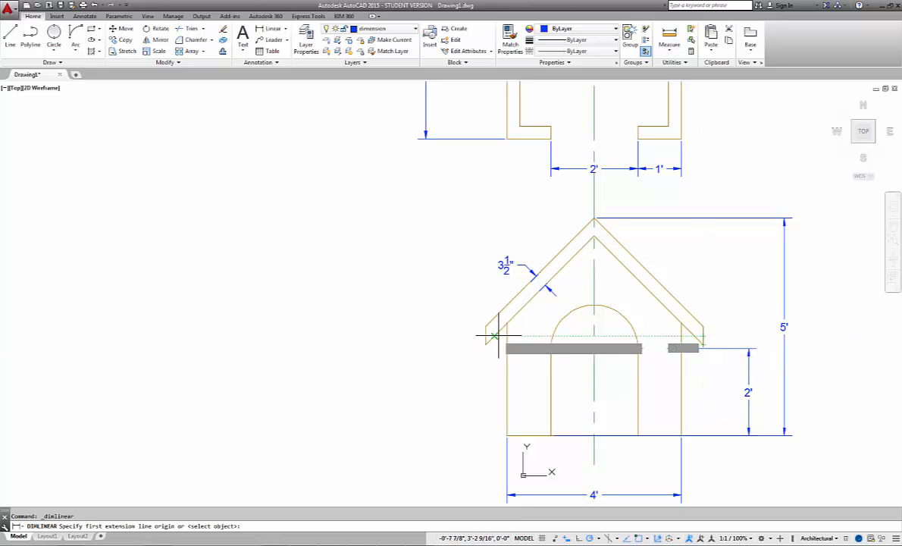
click(703, 343)
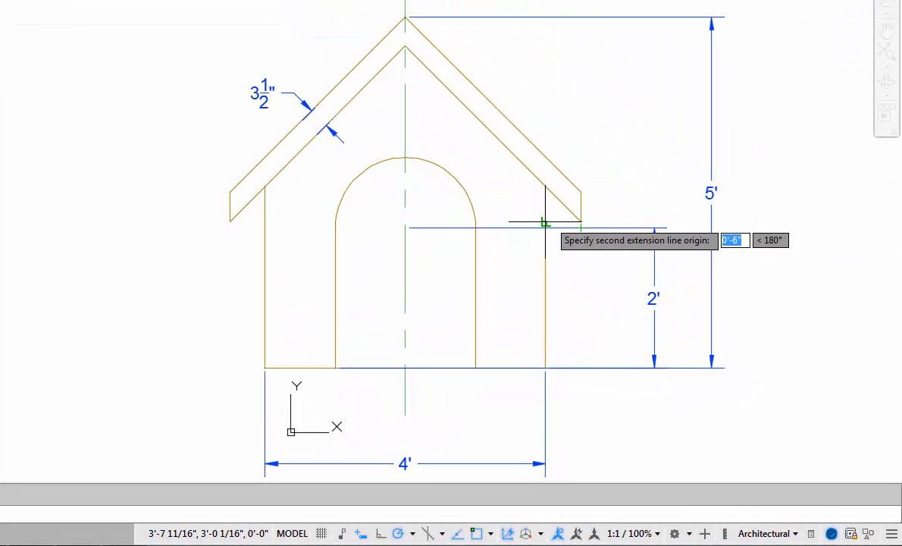
click(545, 222)
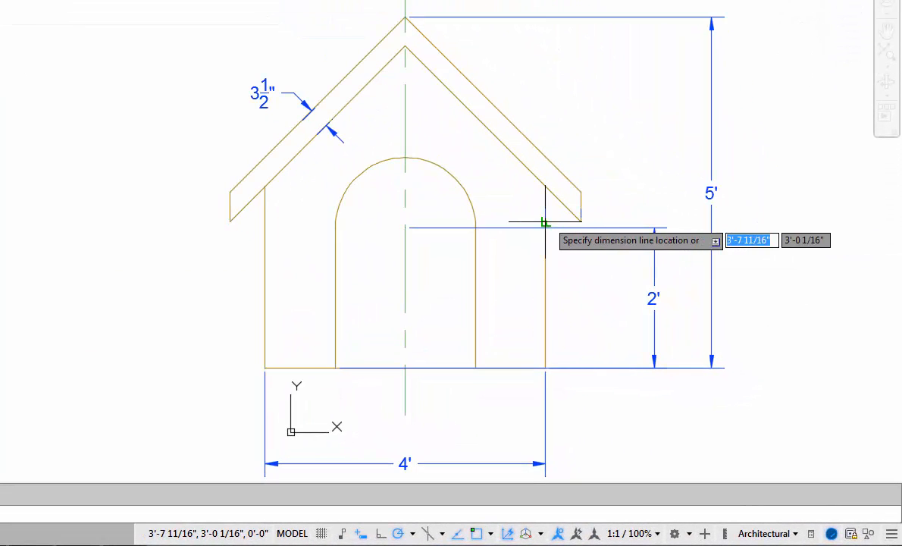
click(567, 106)
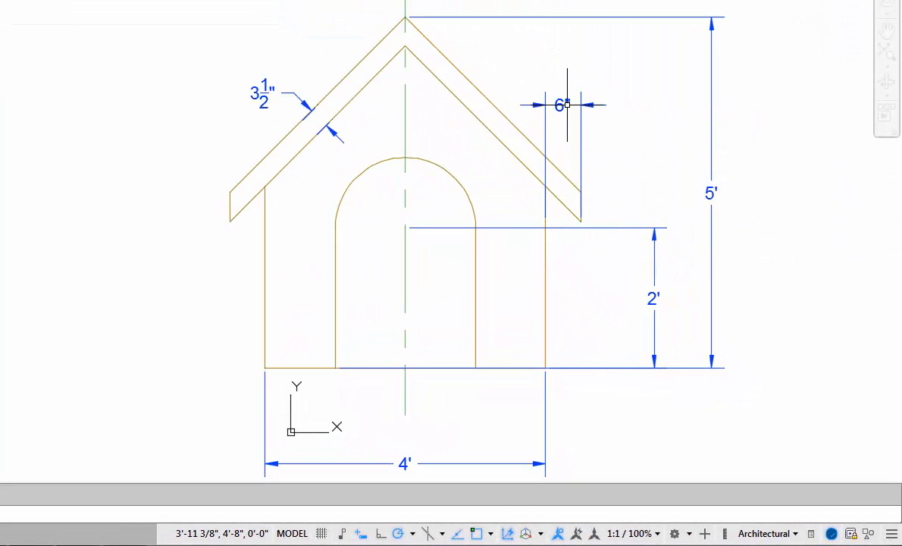
Move the overhang dimension's outer extension line origin to the upper corner of the right eave
click(581, 207)
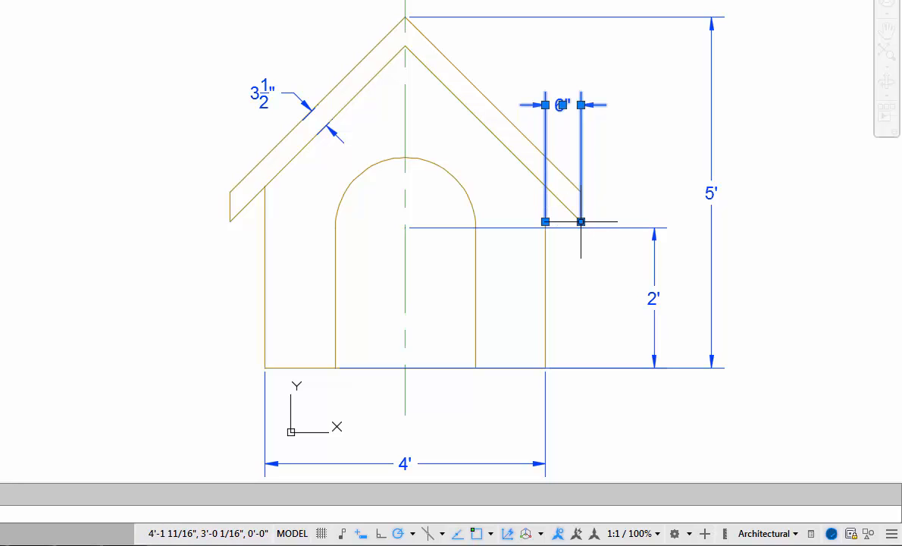
click(581, 222)
click(581, 193)
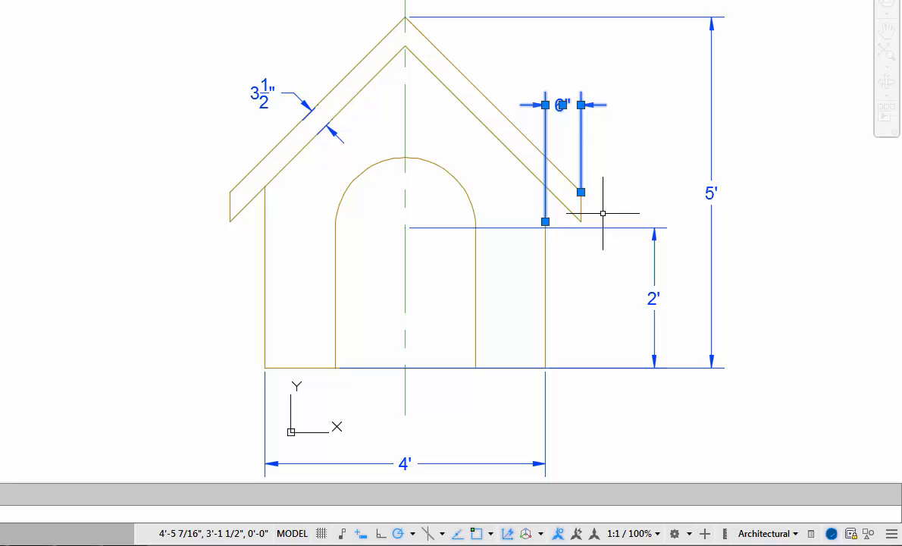
key(Escape)
Move the overhang dimension's inner extension line origin up to where the right wall meets the roof underside
scroll(542, 224, up, 6)
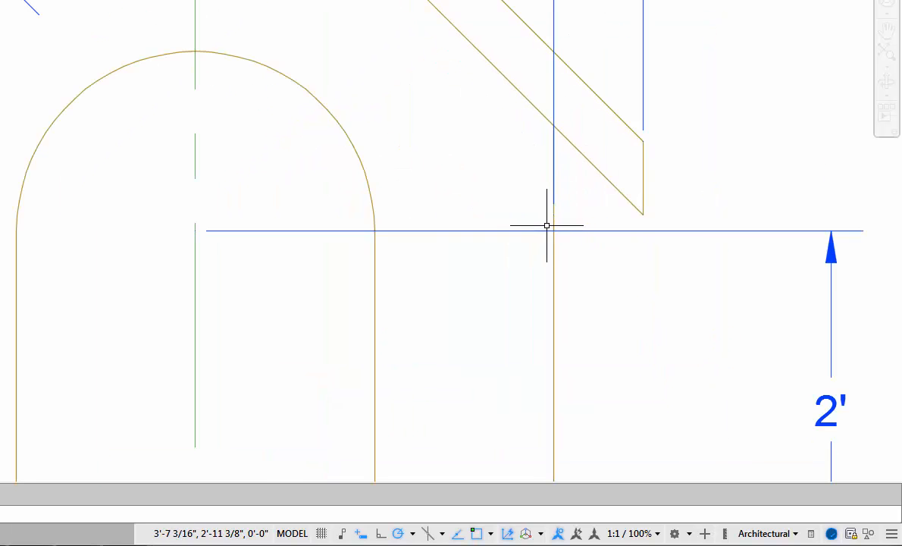
scroll(569, 192, up, 4)
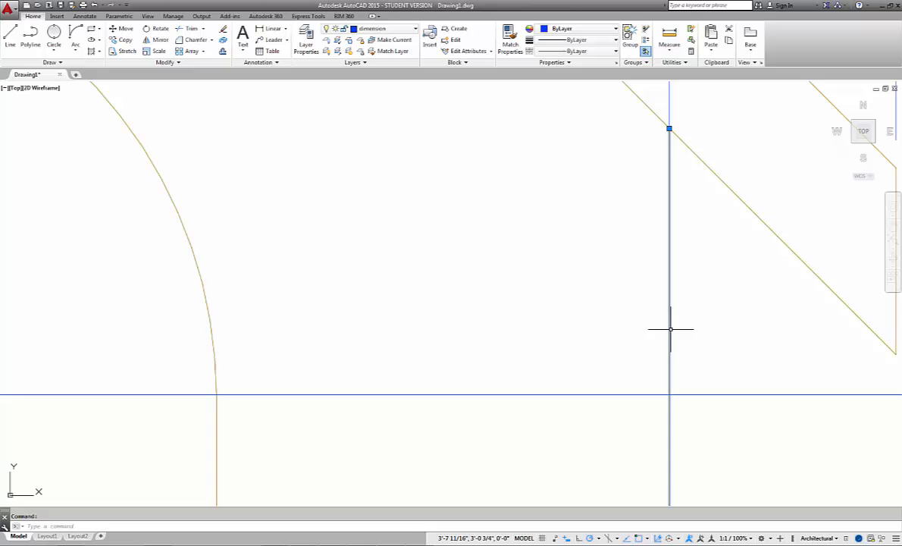
scroll(712, 248, down, 8)
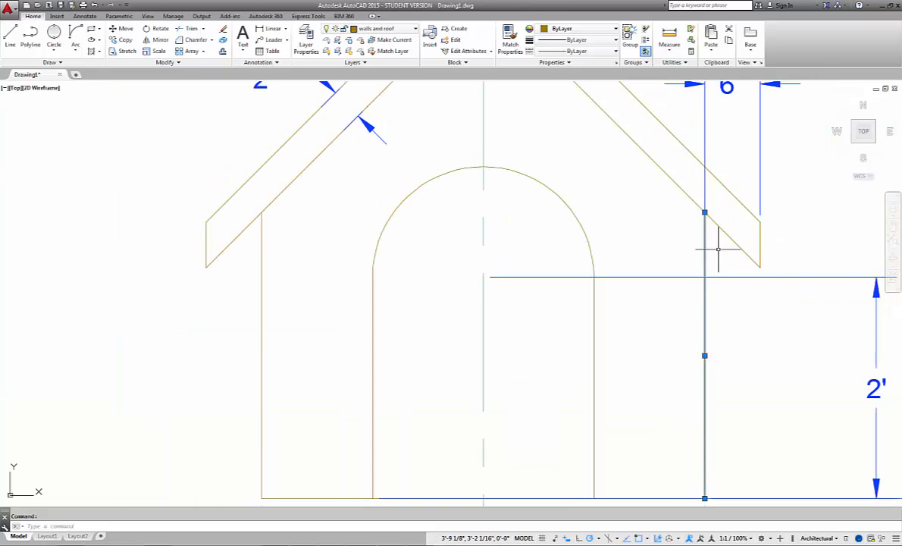
key(Escape)
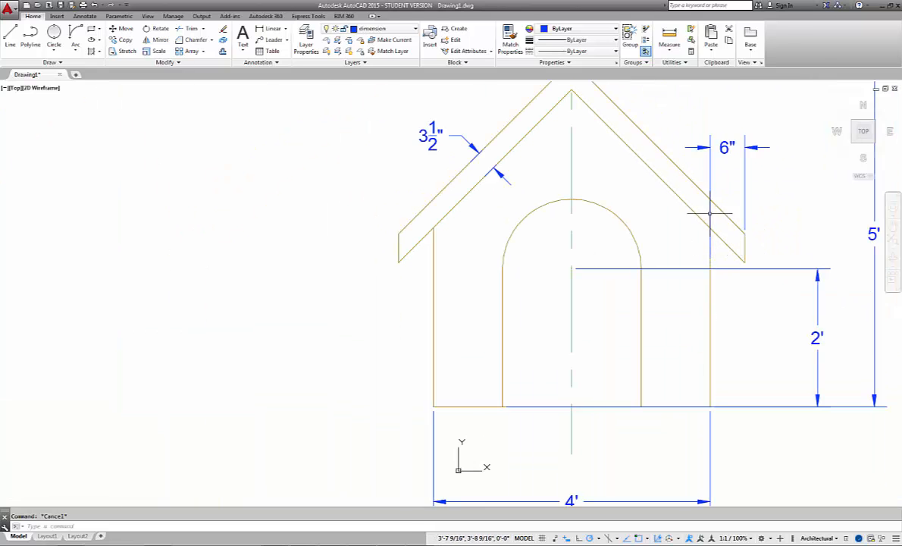
scroll(715, 252, up, 4)
scroll(716, 229, down, 2)
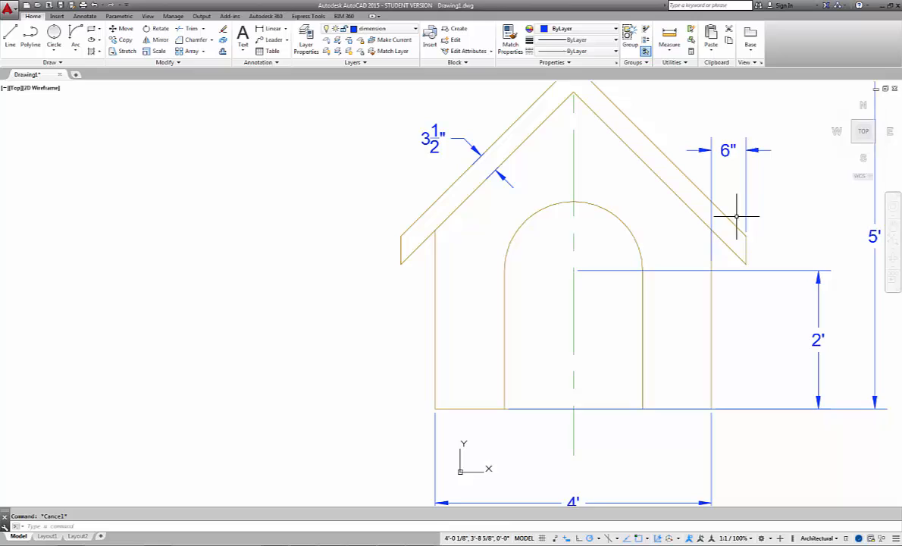
click(708, 149)
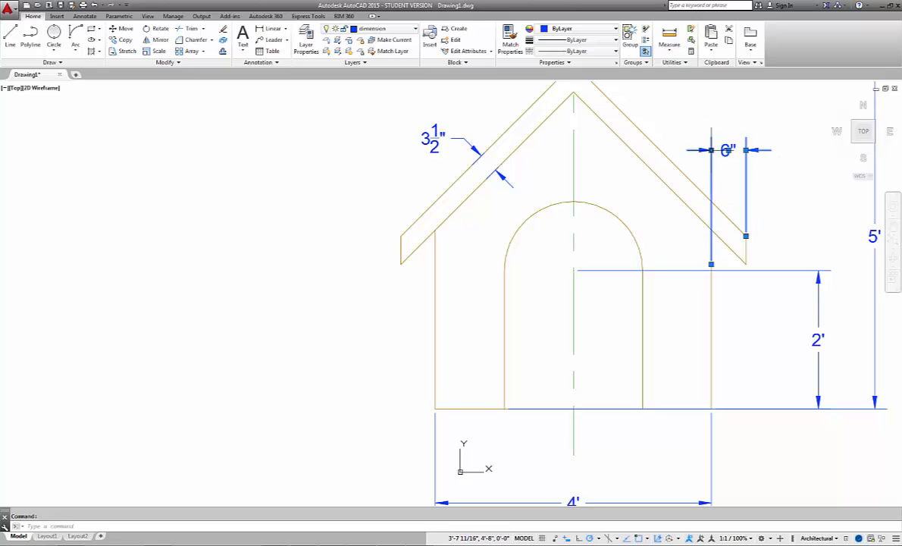
click(711, 265)
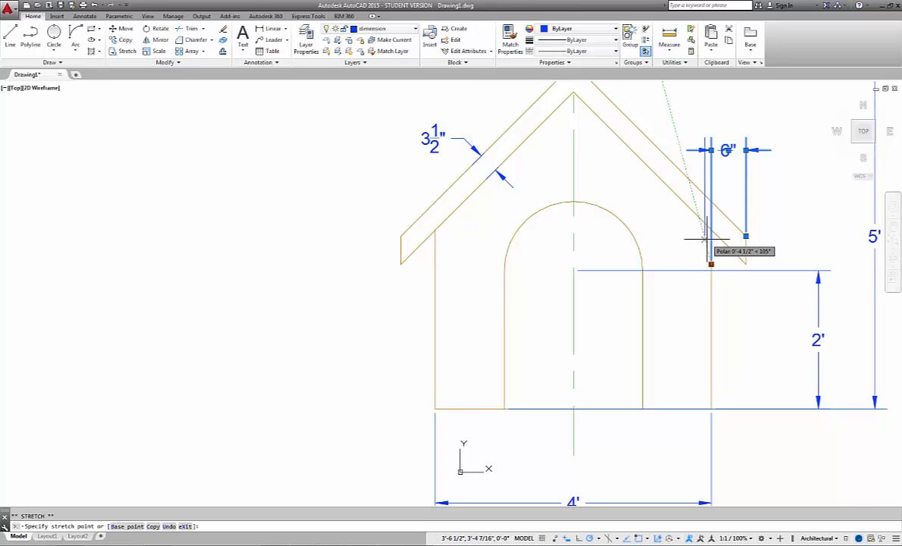
click(711, 230)
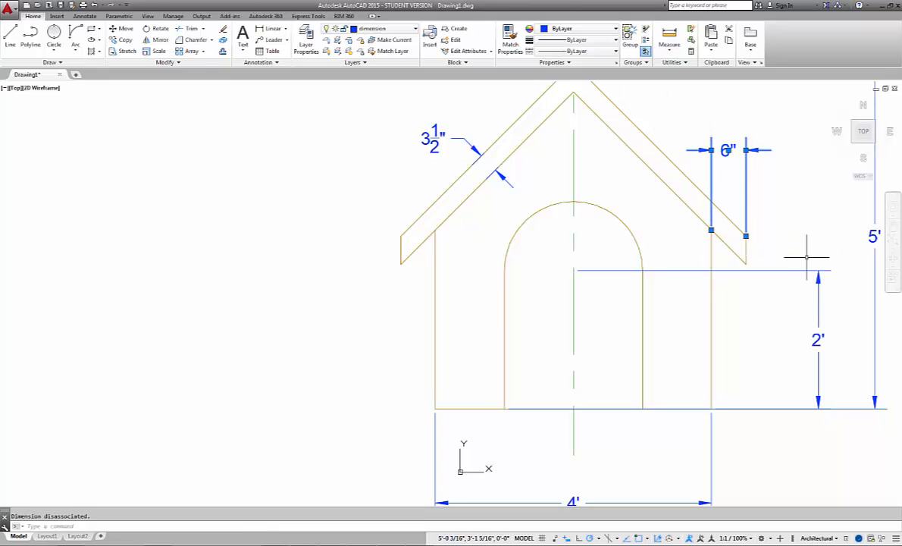
key(Escape)
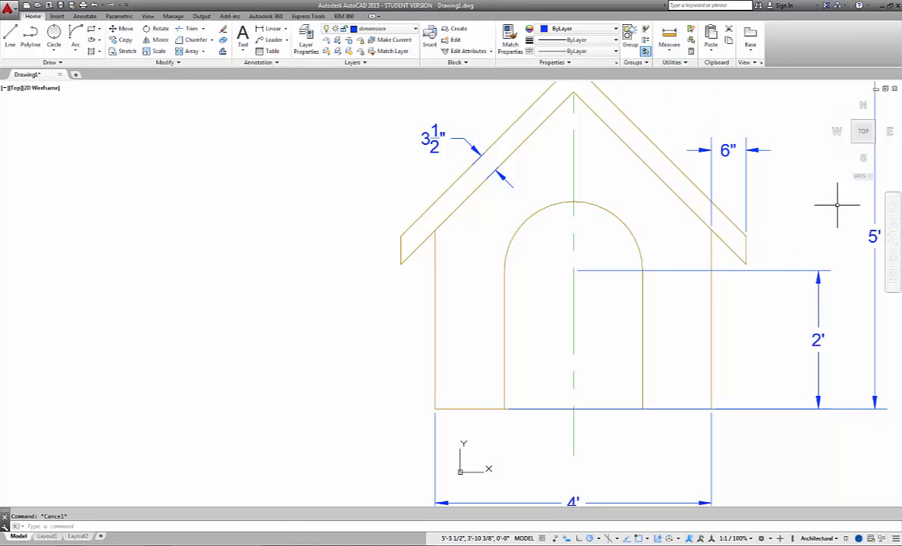
click(711, 201)
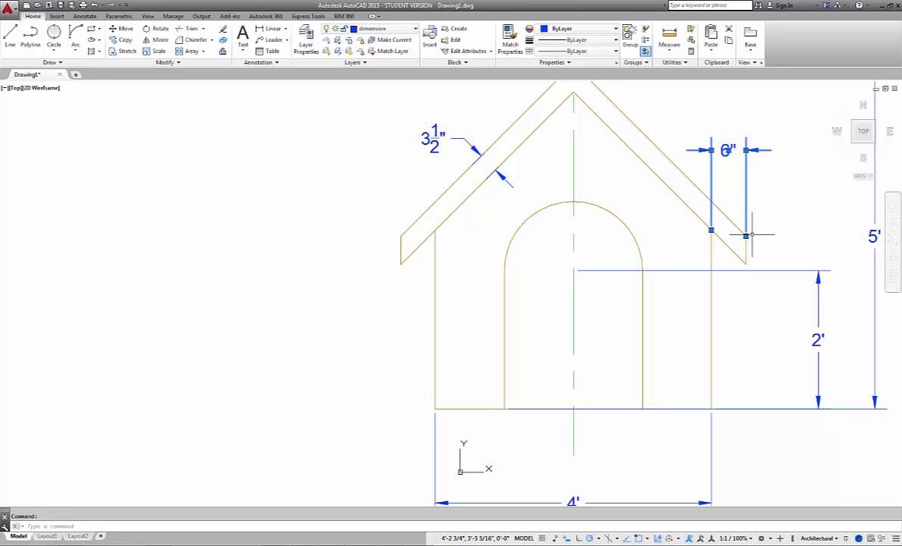
key(Escape)
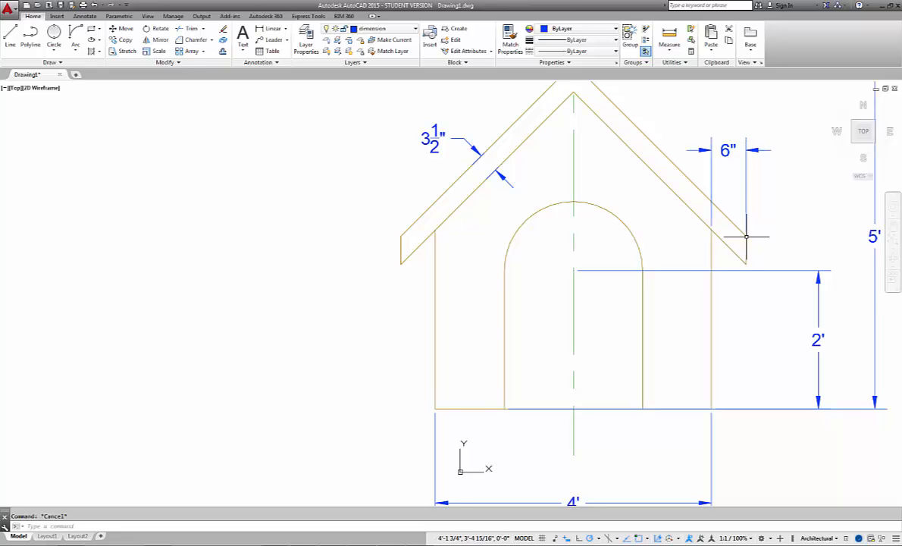
scroll(746, 236, up, 6)
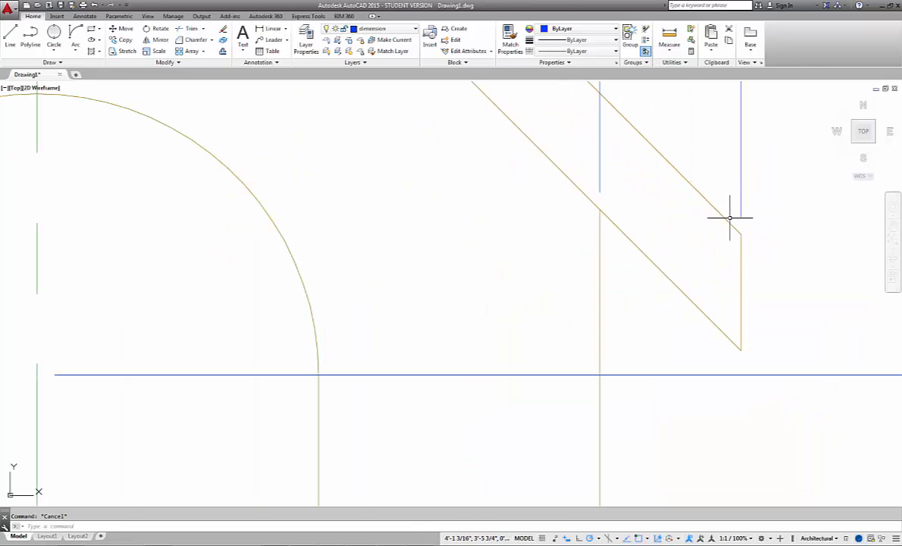
scroll(751, 214, down, 6)
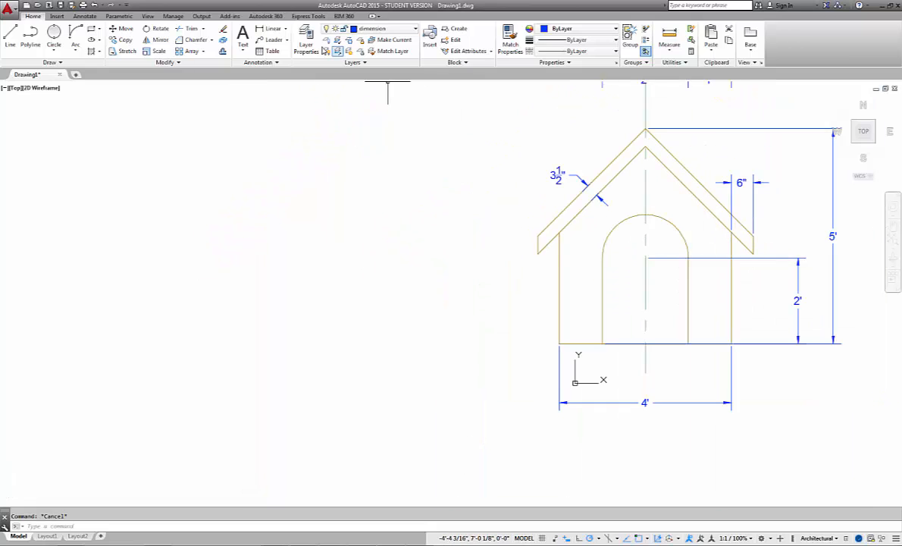
Add an angular dimension between the elevation's outer left roof slope and left wall, placed below the left eave outside the wall
click(286, 29)
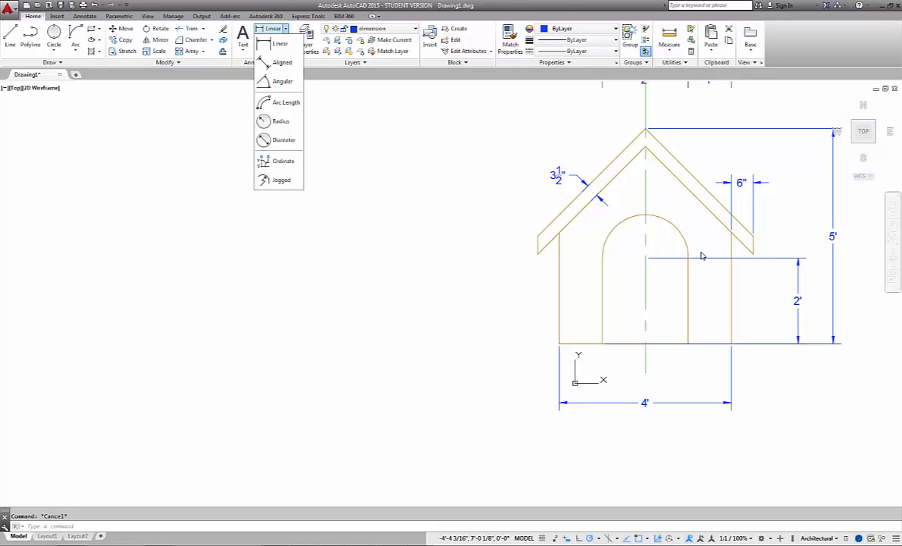
click(281, 81)
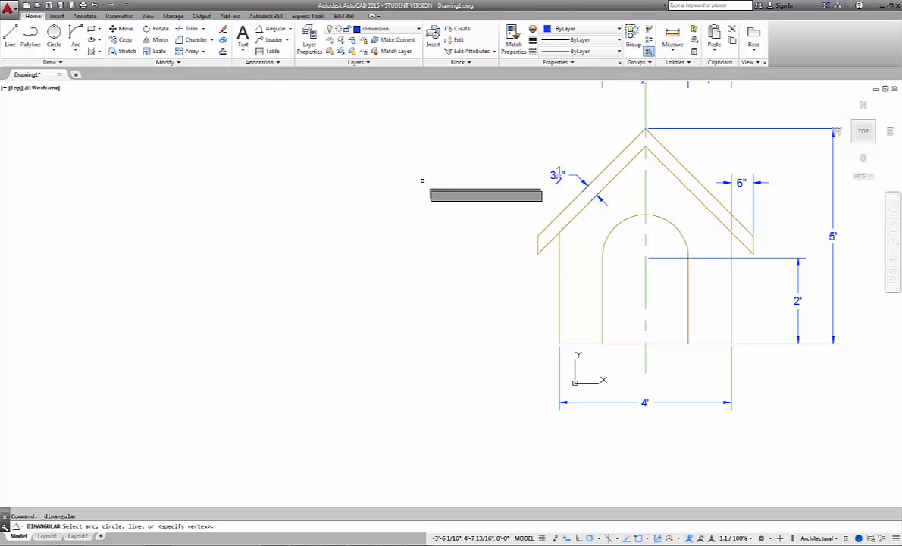
mouse_move(470, 248)
middle_down()
mouse_move(277, 260)
mouse_move(273, 275)
mouse_move(282, 279)
middle_up()
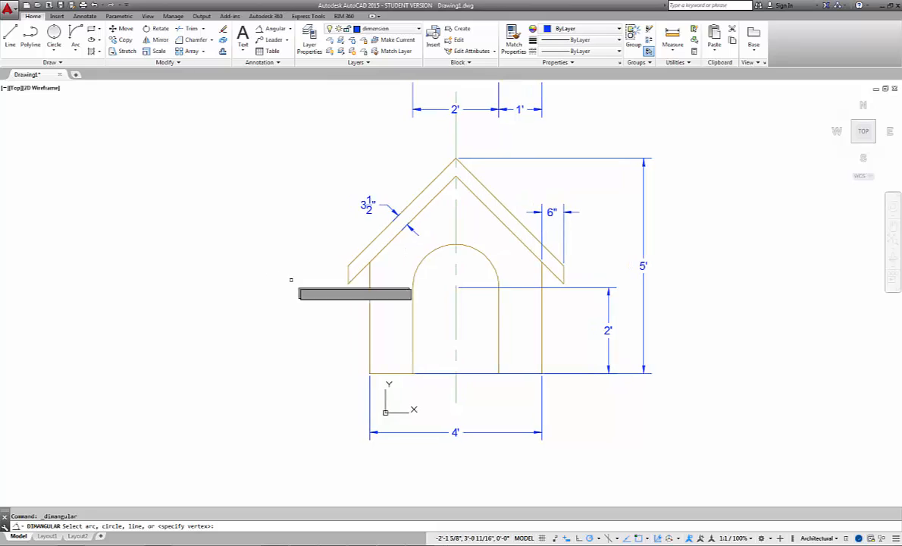
click(360, 255)
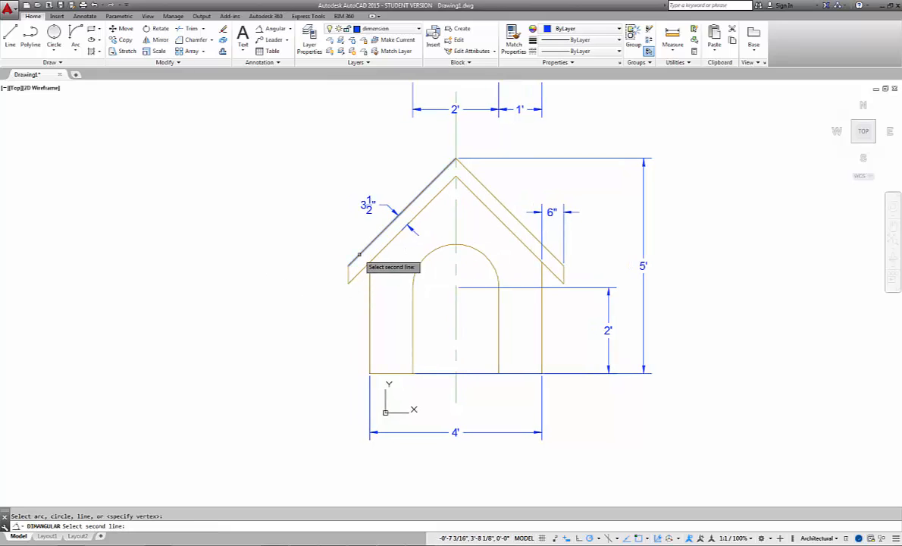
click(369, 301)
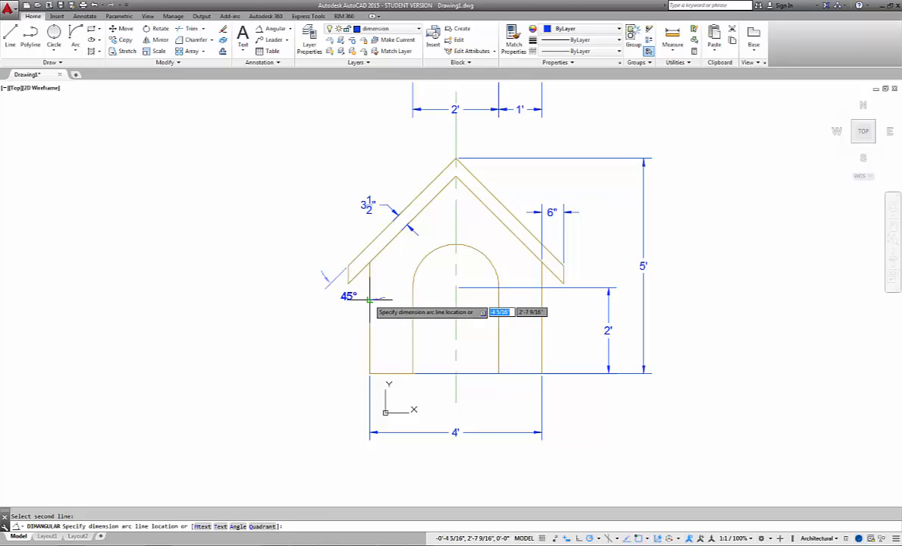
click(341, 314)
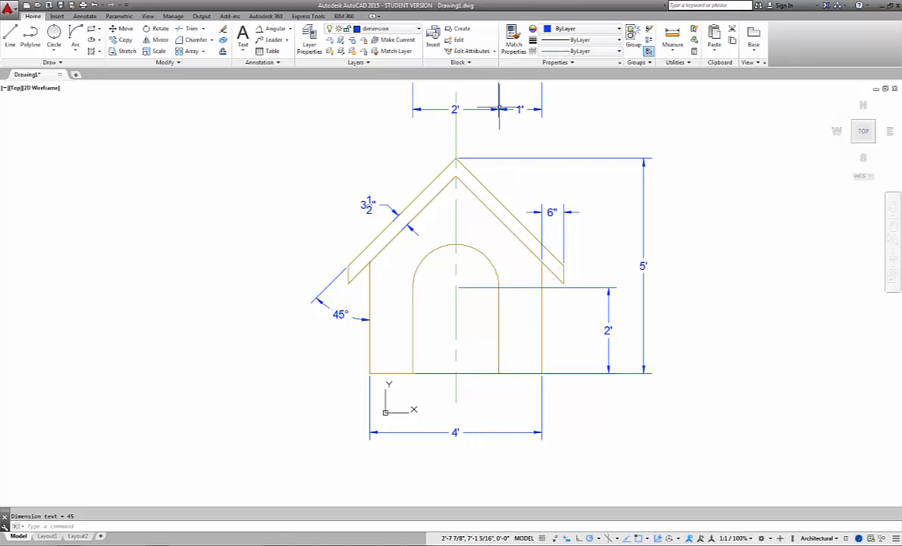
Review the complete drawing, checking the dimensions on both the plan and the elevation
scroll(548, 184, down, 2)
mouse_move(591, 132)
middle_down()
mouse_move(615, 125)
mouse_move(579, 309)
middle_up()
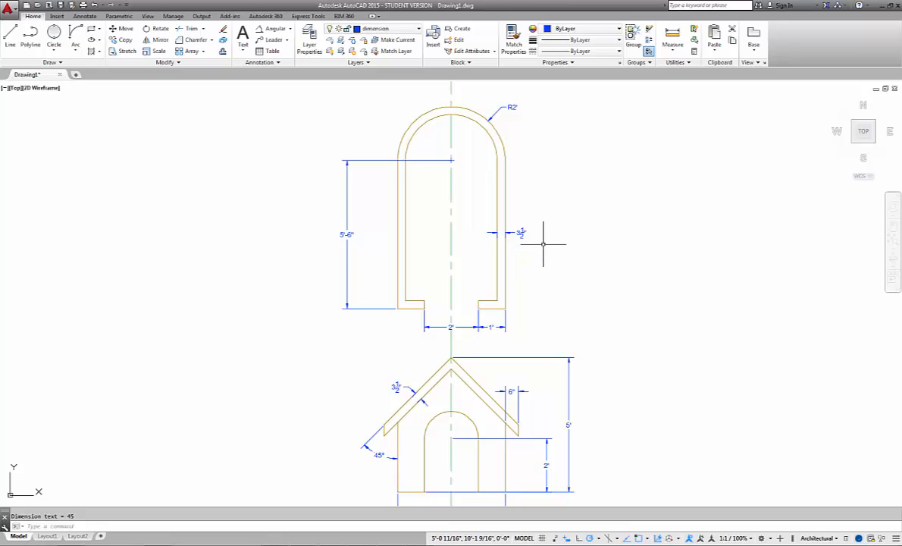
scroll(624, 287, down, 2)
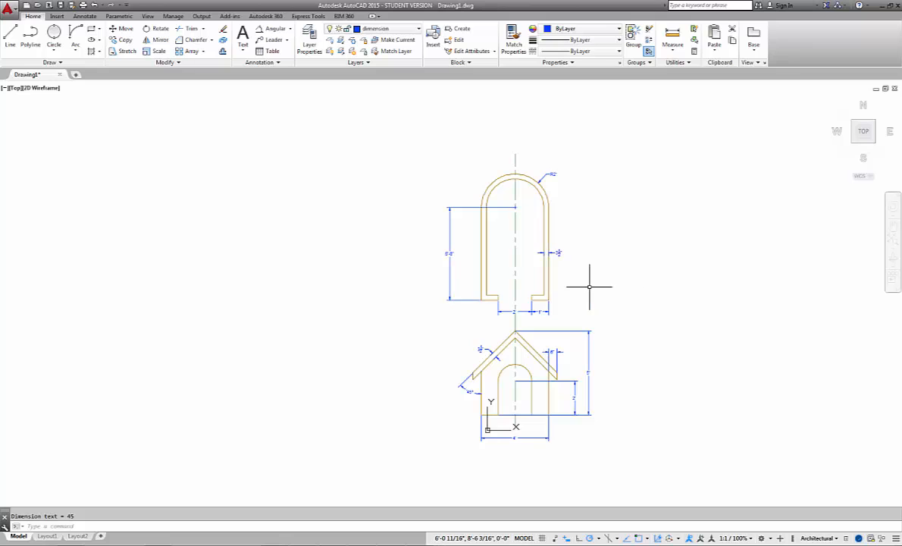
scroll(595, 286, up, 2)
scroll(561, 284, down, 3)
scroll(519, 282, up, 2)
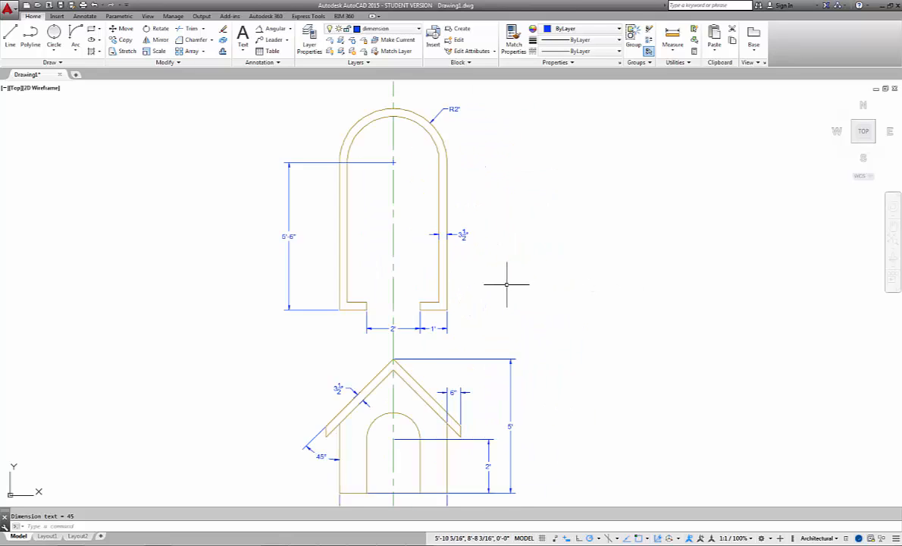
scroll(507, 284, down, 1)
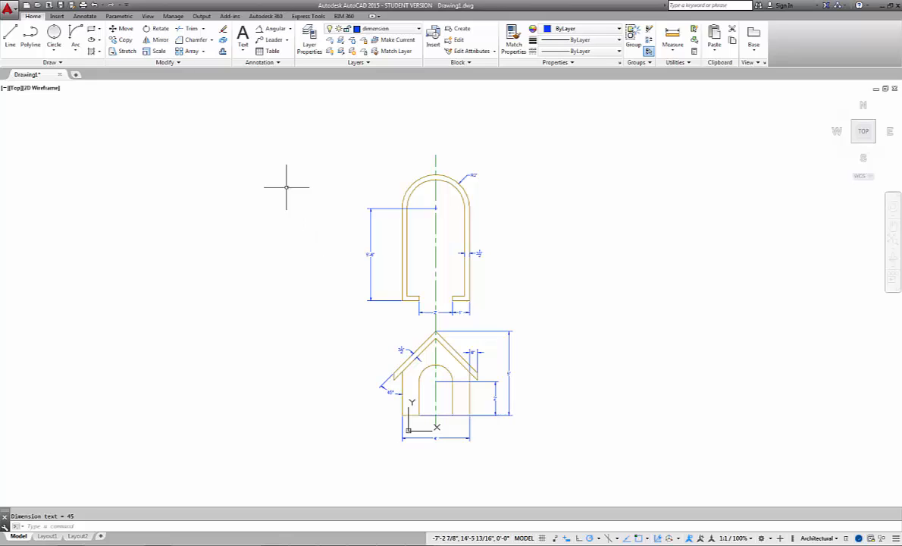
click(125, 40)
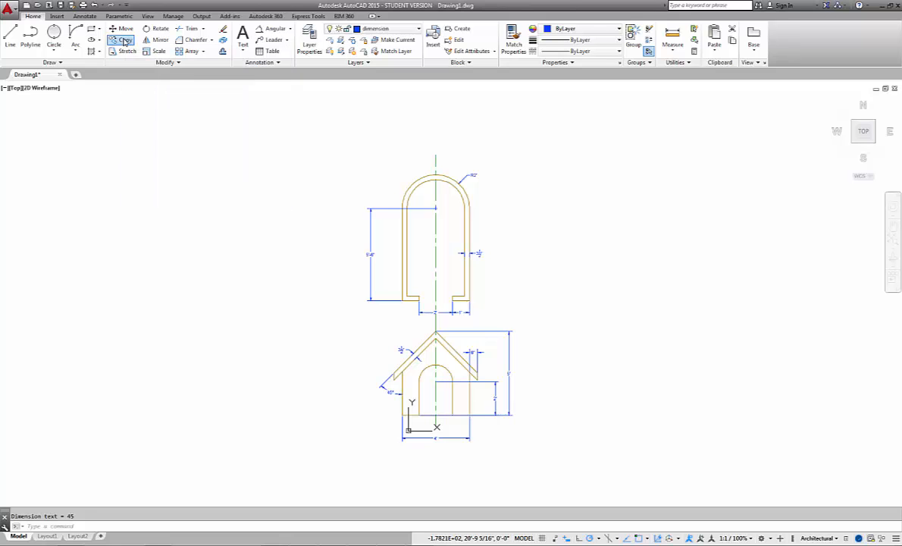
click(578, 141)
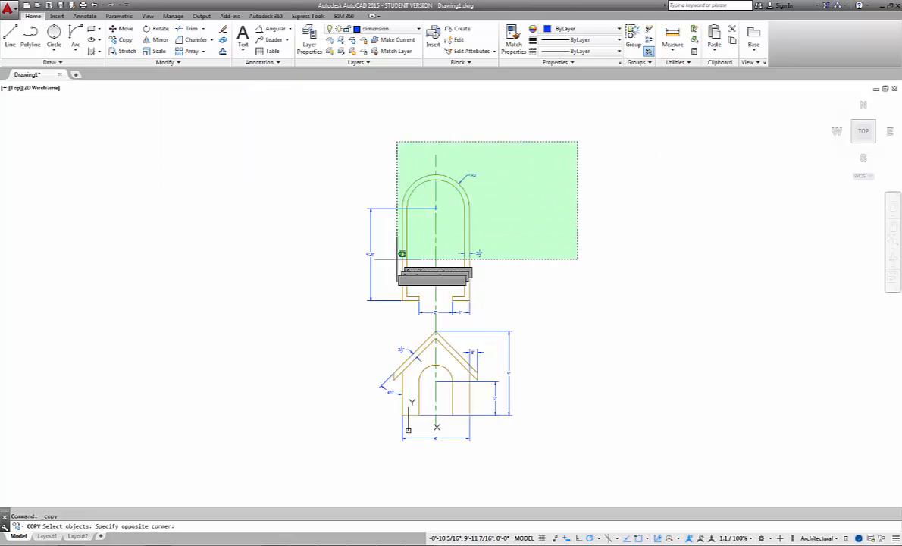
click(314, 458)
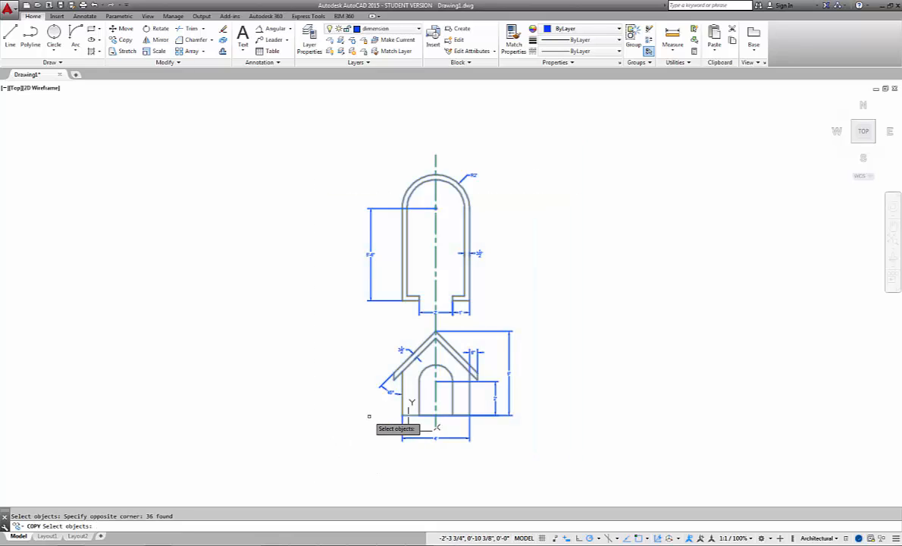
key(Return)
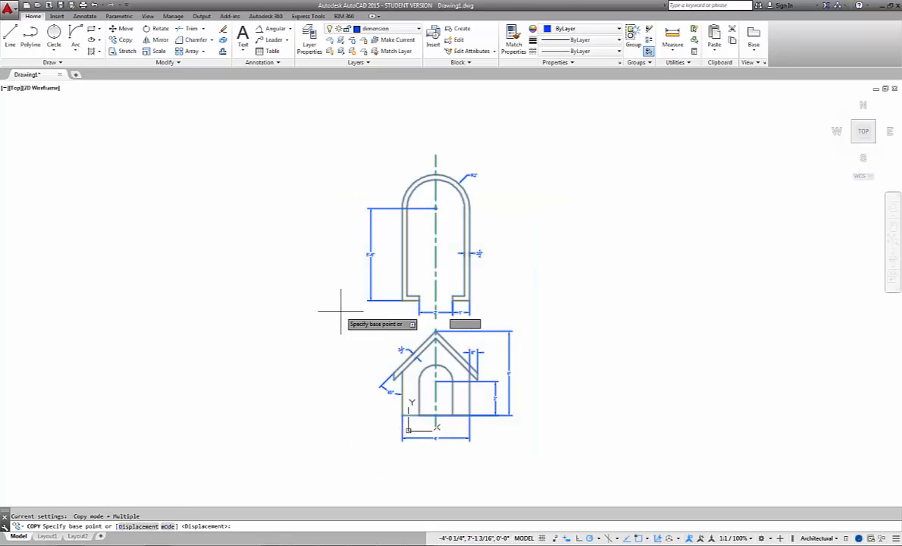
click(435, 155)
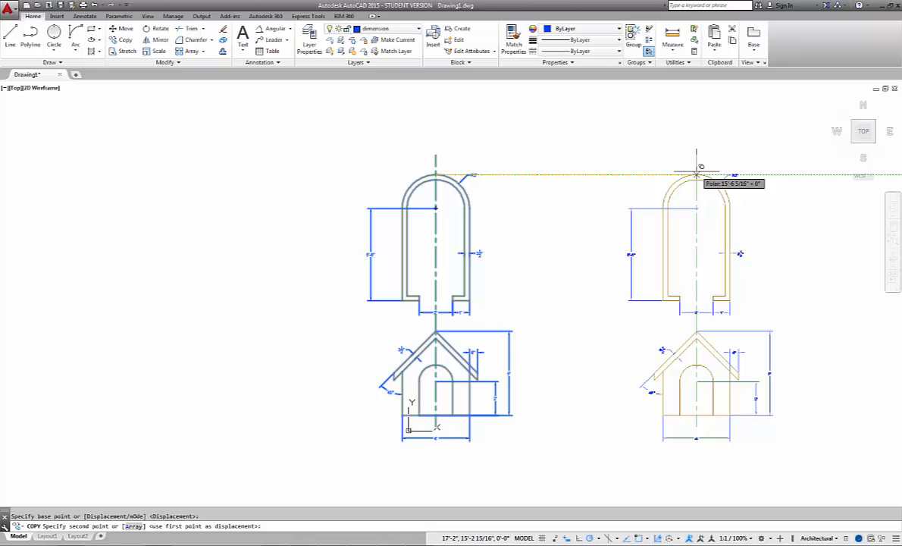
key(Escape)
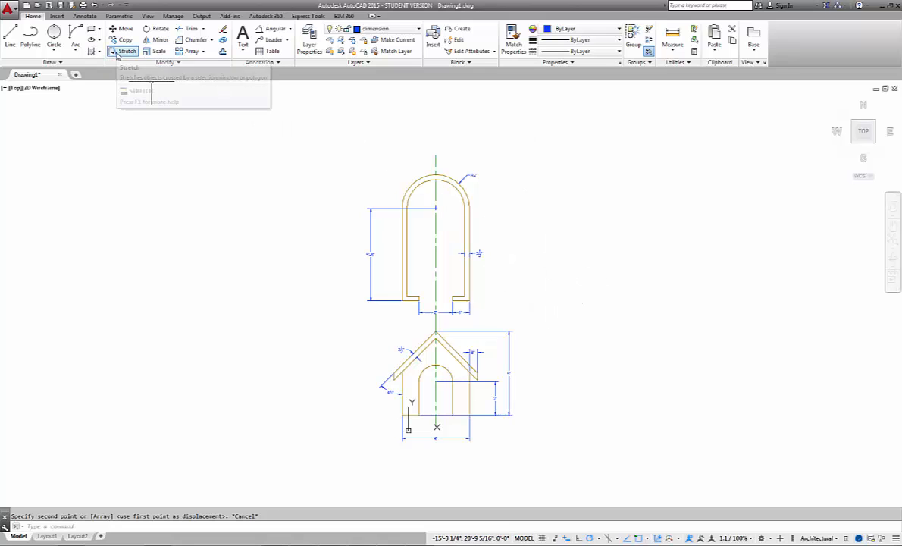
Stretch the upper part of the doghouse plan, including its arcs, walls, centerline and length dimension, straight up by 2'6" from the outer arc's top
scroll(445, 217, up, 2)
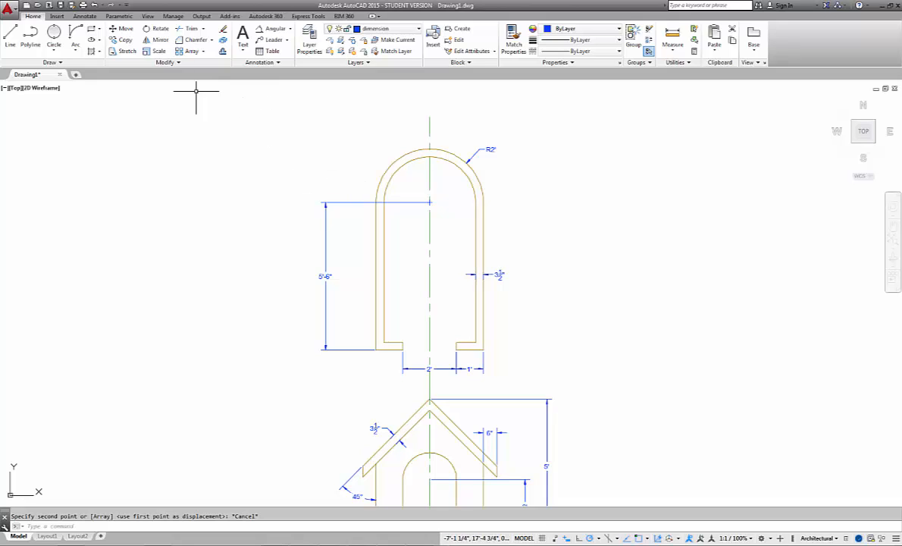
click(126, 52)
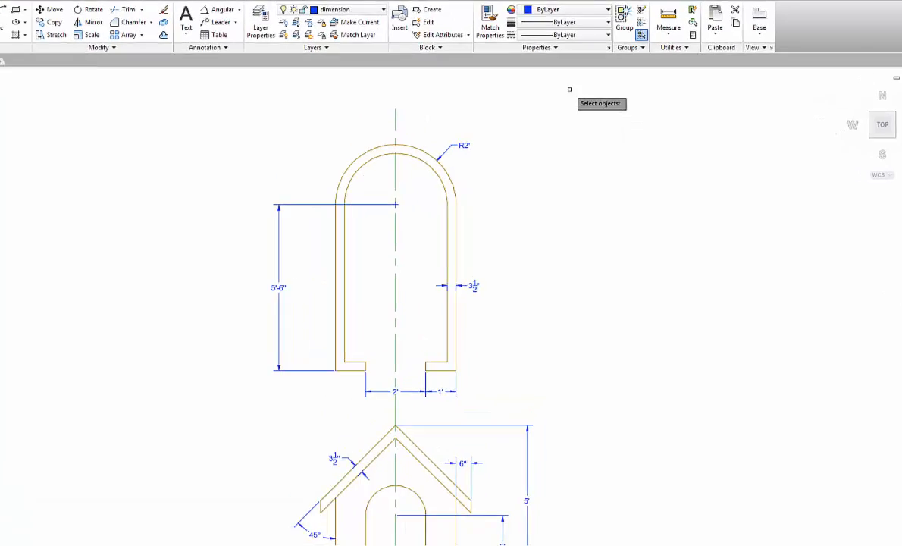
click(562, 89)
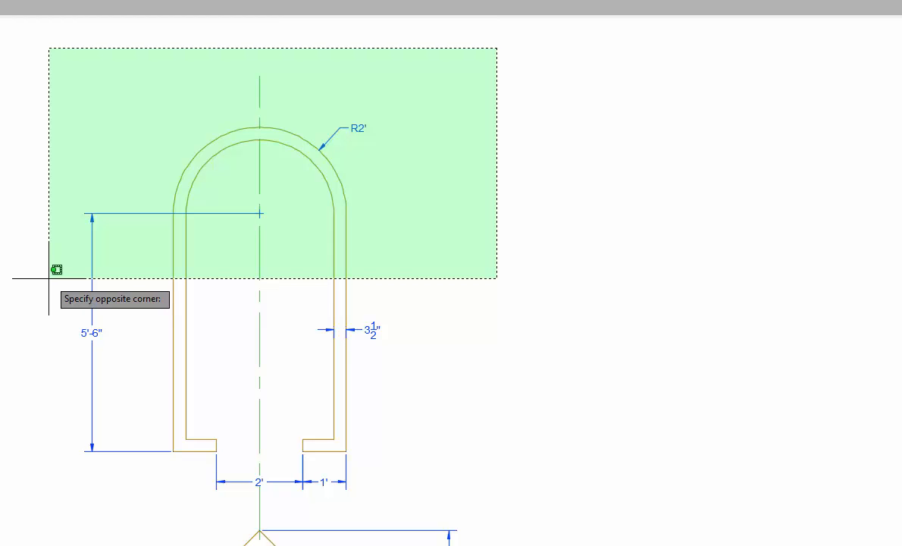
click(49, 278)
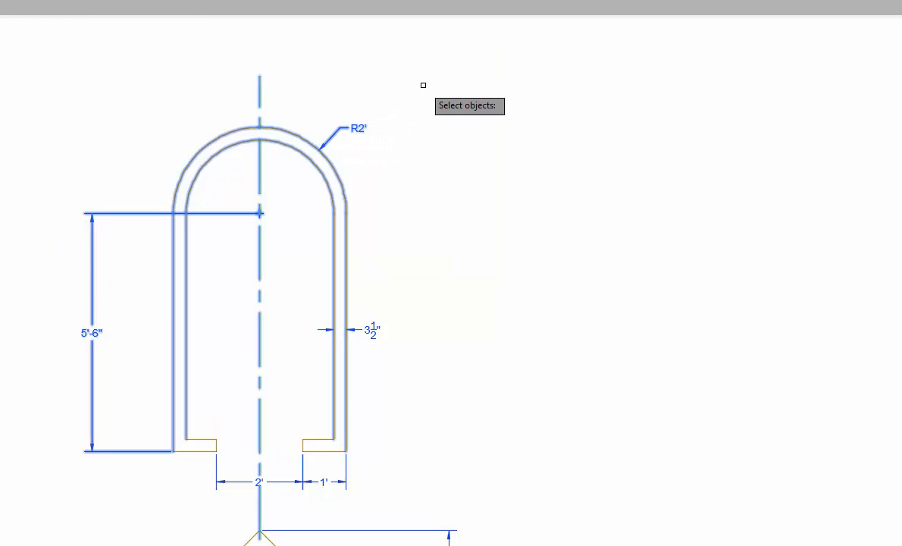
key(Return)
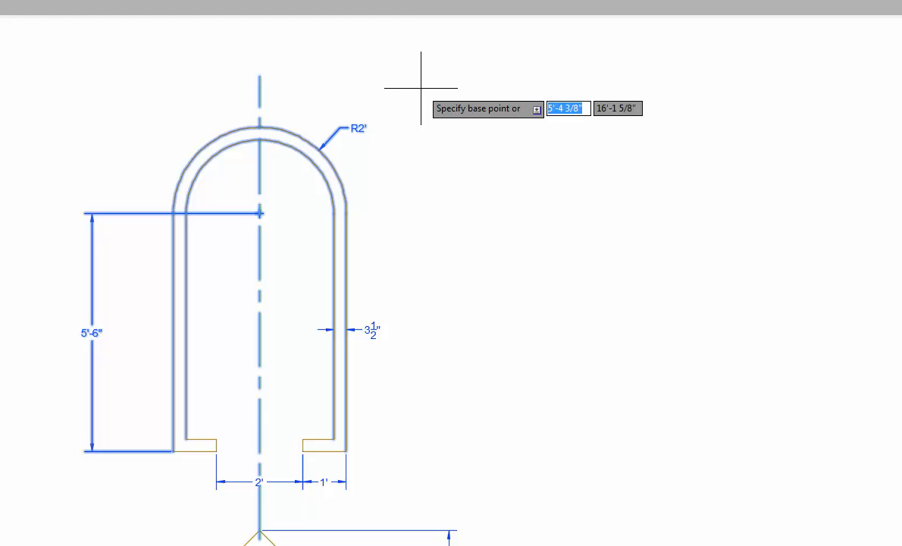
click(259, 127)
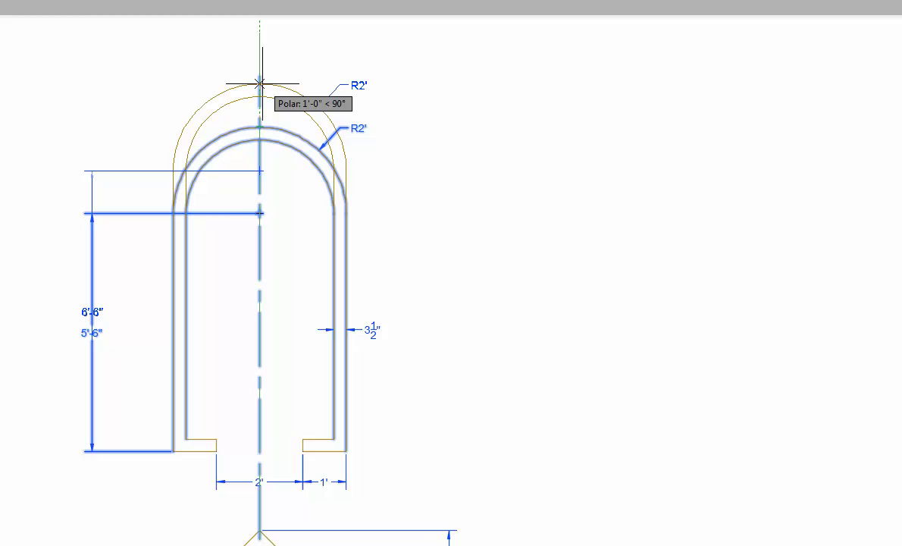
text(2)
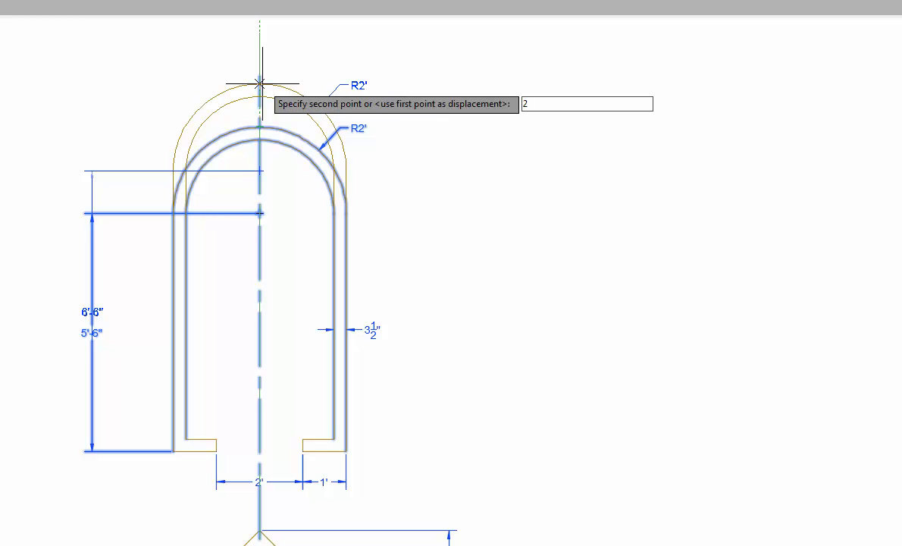
text('6)
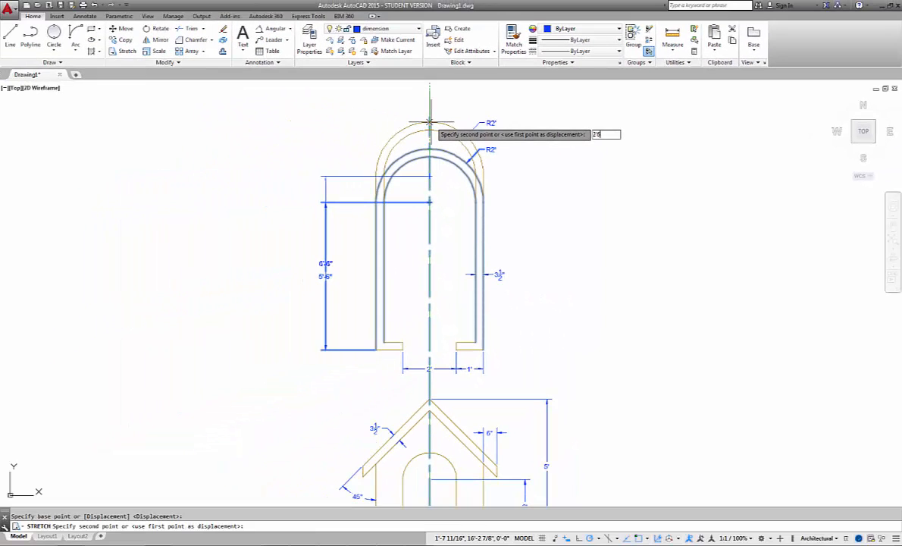
key(Return)
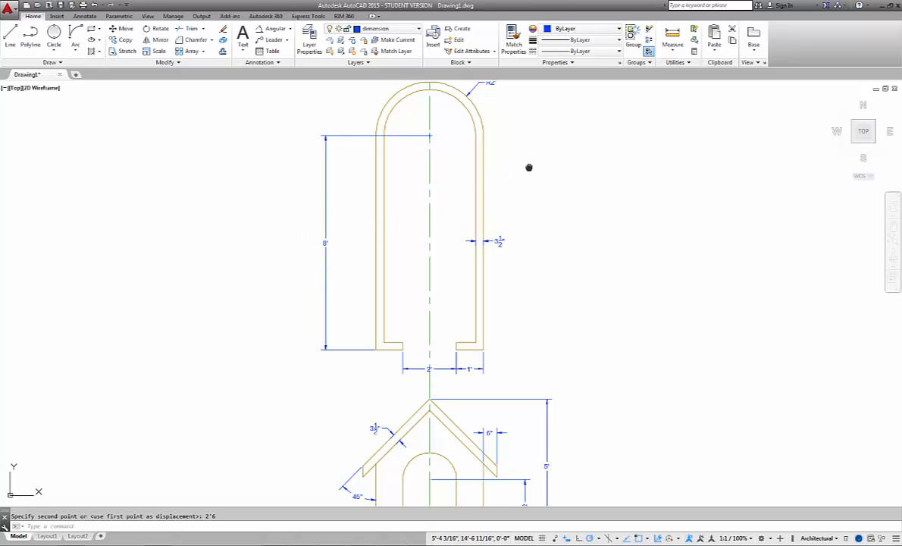
middle_drag(529, 168, 524, 217)
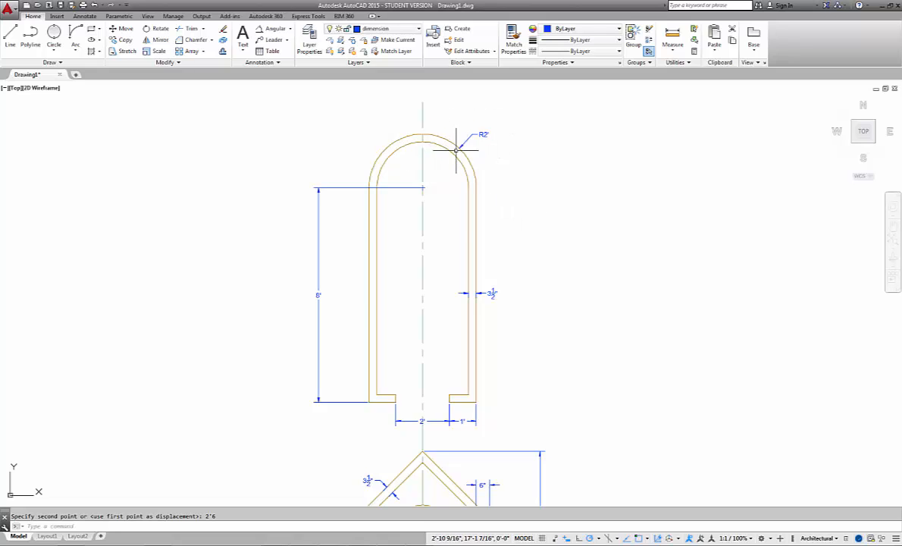